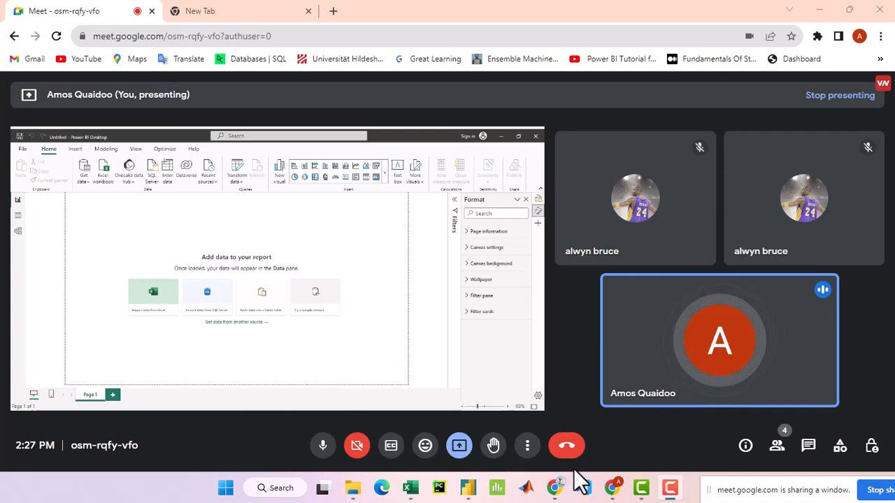
- Switch to the ChatGPT conversation and read its answers on data modelling in Power BI, cardinality and Model View
{"action": "mouse_move", "coordinate": [559, 492]}
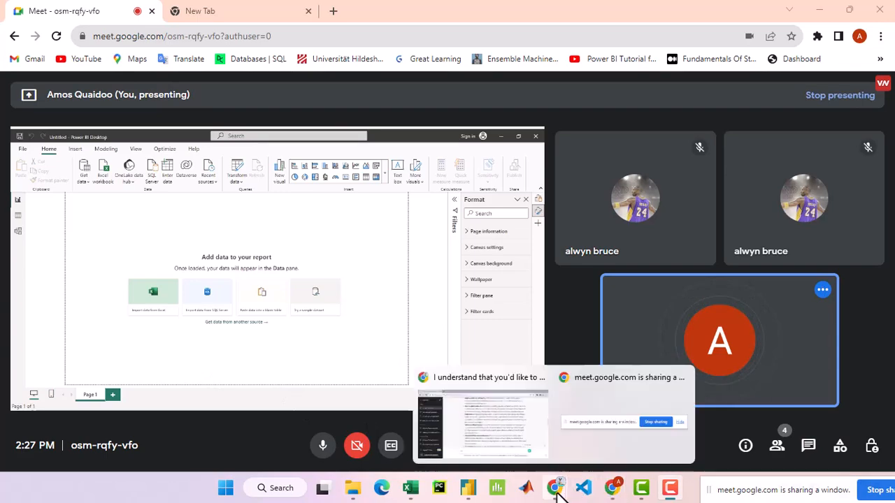
{"action": "left_click", "coordinate": [516, 430]}
{"action": "scroll", "coordinate": [464, 309], "scroll_direction": "up", "scroll_amount": 5}
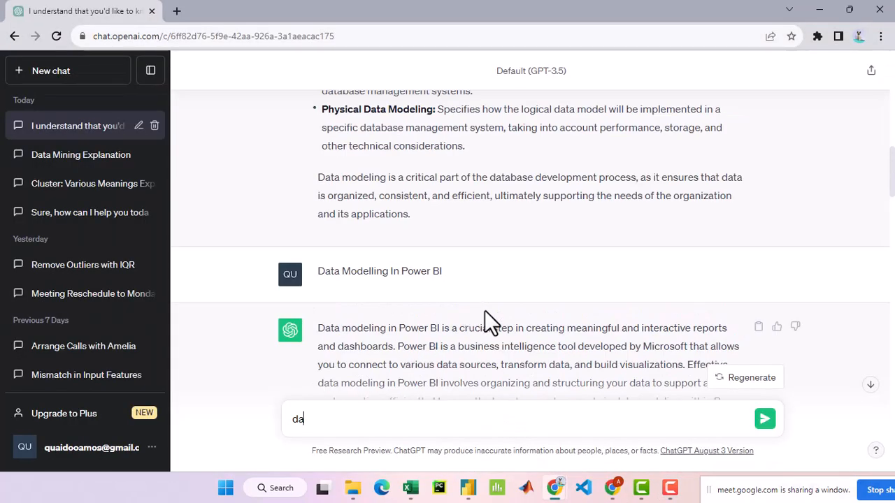
{"action": "scroll", "coordinate": [493, 315], "scroll_direction": "down", "scroll_amount": 2}
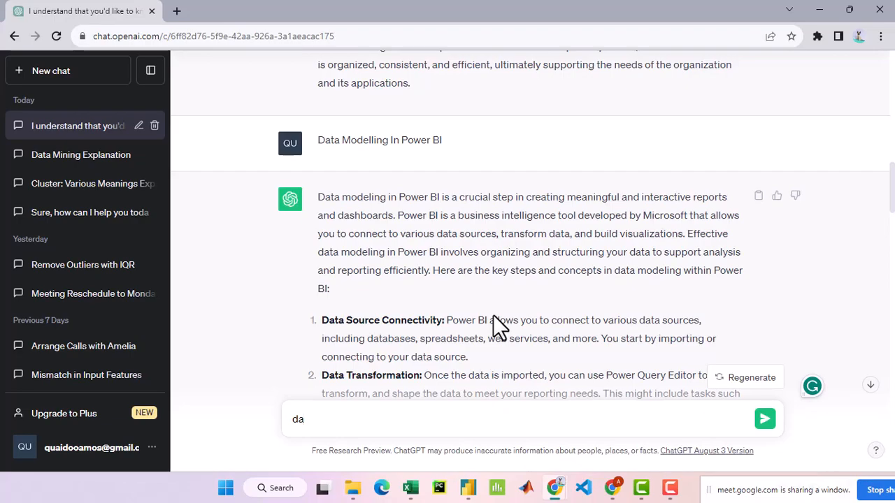
{"action": "scroll", "coordinate": [493, 314], "scroll_direction": "down", "scroll_amount": 12}
{"action": "scroll", "coordinate": [501, 323], "scroll_direction": "down", "scroll_amount": 1}
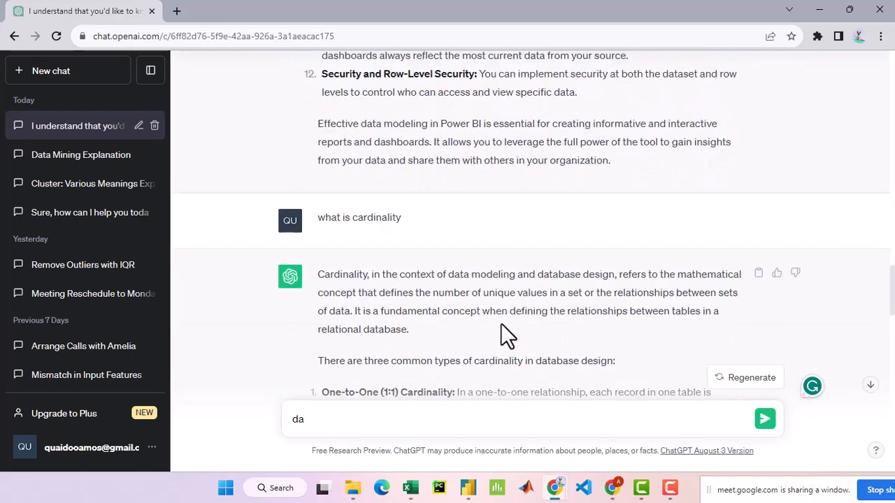
{"action": "scroll", "coordinate": [502, 324], "scroll_direction": "down", "scroll_amount": 5}
{"action": "scroll", "coordinate": [508, 335], "scroll_direction": "down", "scroll_amount": 6}
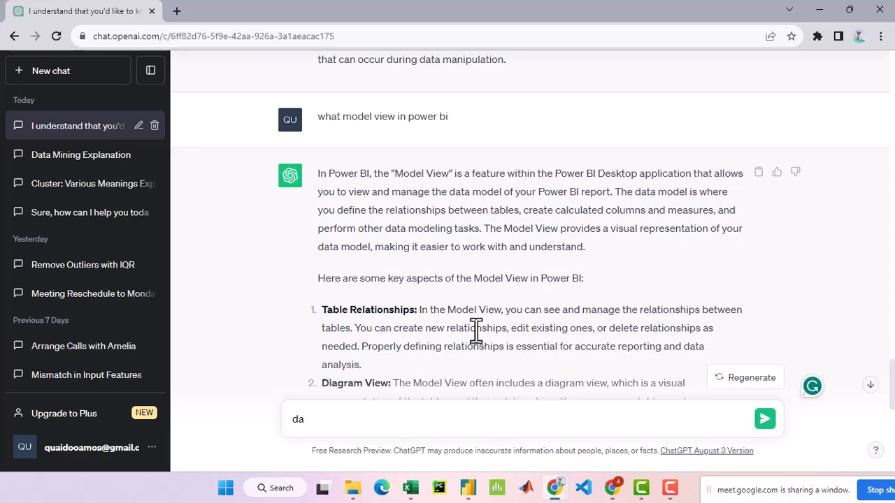
{"action": "scroll", "coordinate": [475, 330], "scroll_direction": "down", "scroll_amount": 2}
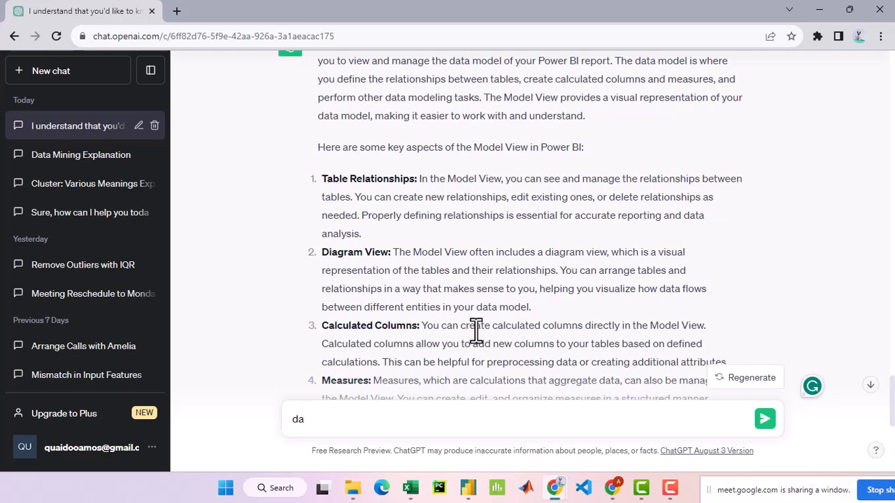
{"action": "scroll", "coordinate": [492, 294], "scroll_direction": "down", "scroll_amount": 1}
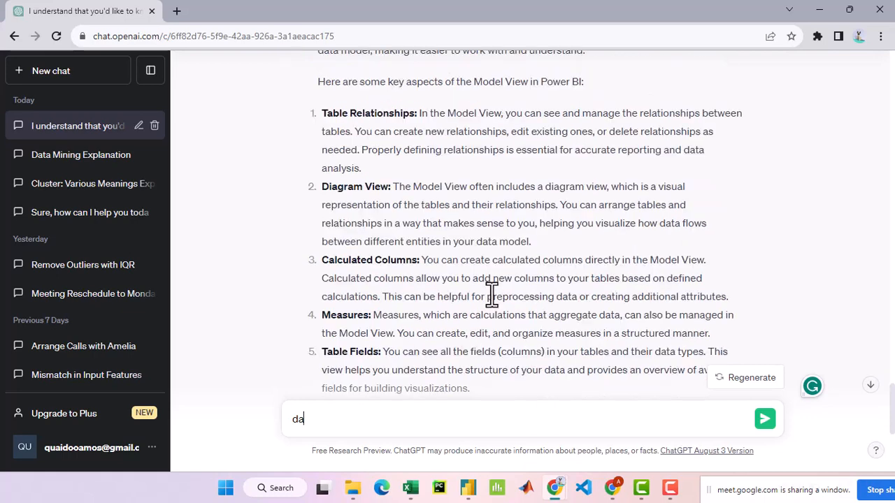
{"action": "scroll", "coordinate": [491, 294], "scroll_direction": "down", "scroll_amount": 2}
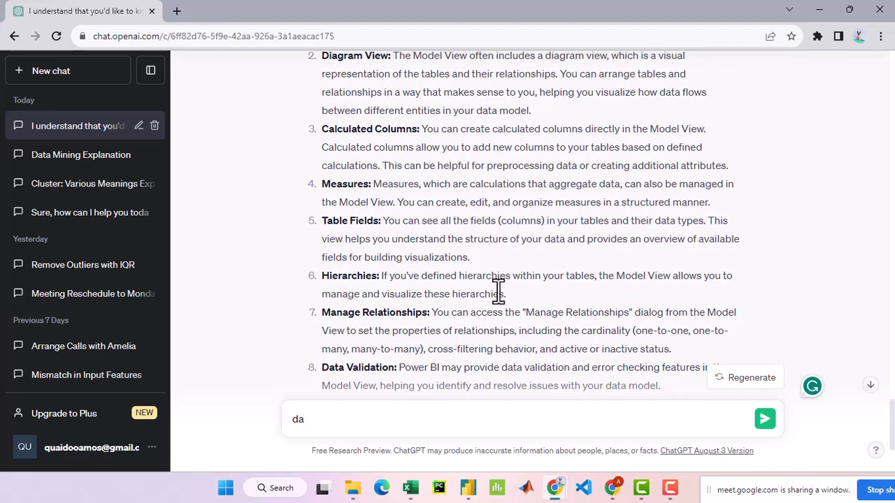
{"action": "scroll", "coordinate": [498, 290], "scroll_direction": "down", "scroll_amount": 3}
{"action": "scroll", "coordinate": [497, 290], "scroll_direction": "up", "scroll_amount": 5}
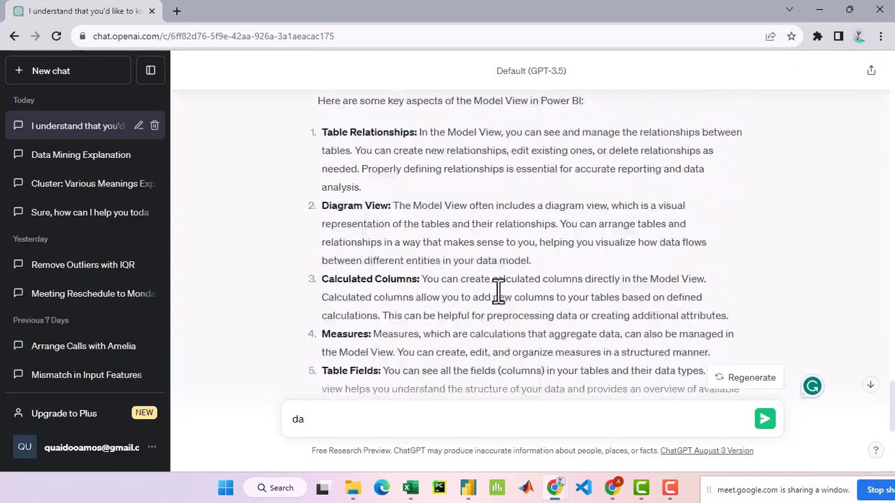
{"action": "scroll", "coordinate": [498, 290], "scroll_direction": "up", "scroll_amount": 2}
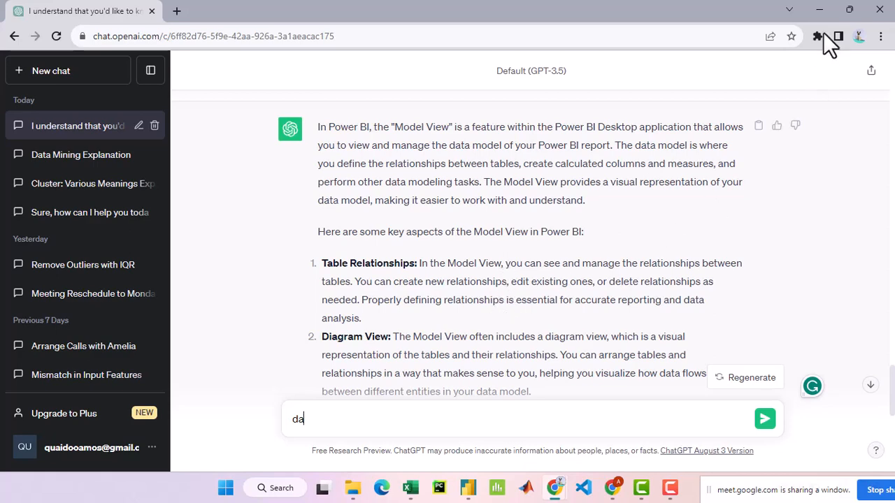
- Switch to Power BI Desktop and start a data import from a Text/CSV source
{"action": "left_click", "coordinate": [819, 10]}
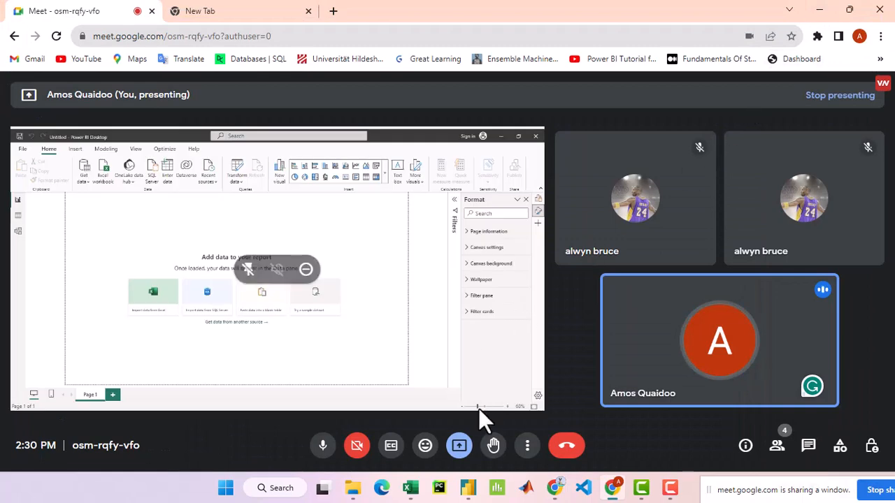
{"action": "left_click", "coordinate": [470, 491]}
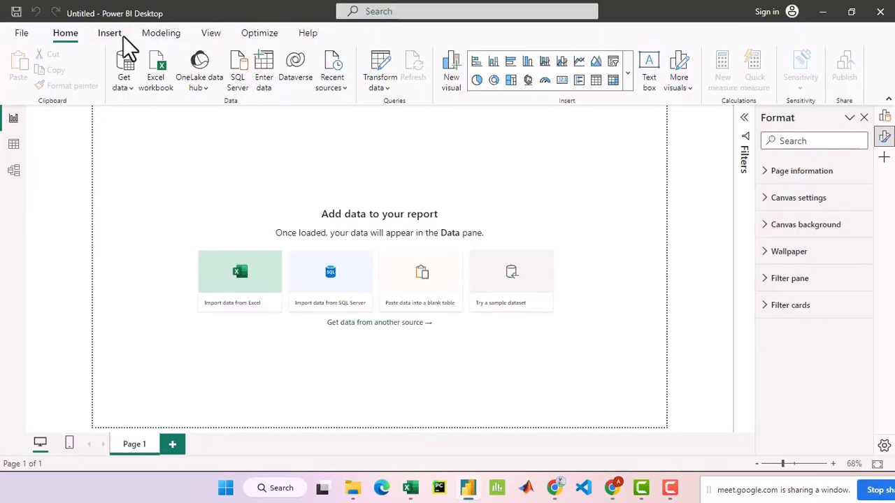
{"action": "left_click", "coordinate": [124, 81]}
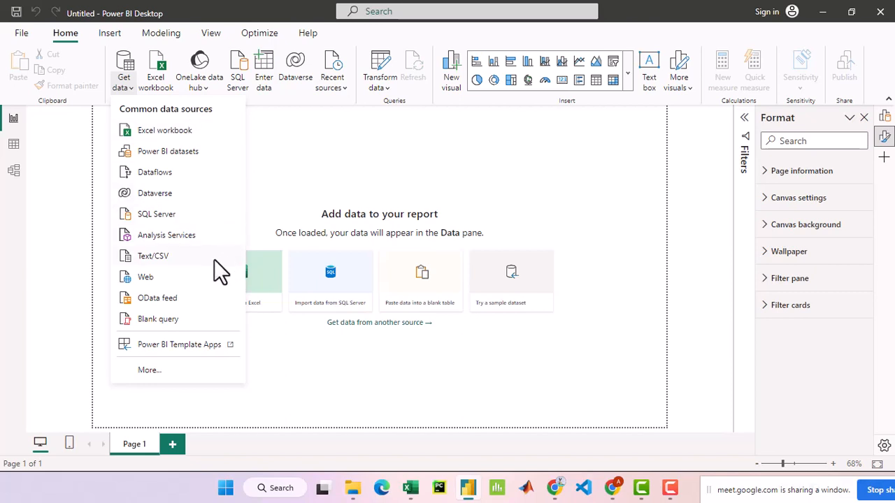
{"action": "left_click", "coordinate": [169, 256]}
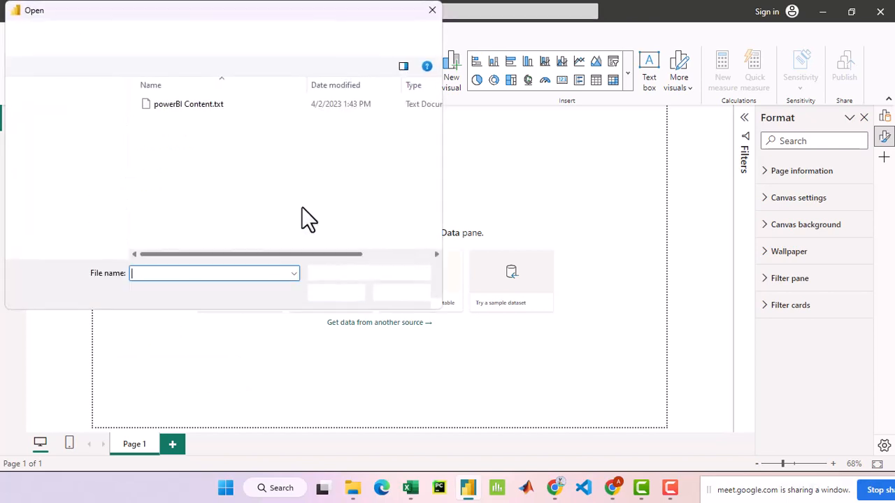
- Browse to the Shopping Data folder within the DATASET folder of Openlabs
{"action": "left_click", "coordinate": [166, 40]}
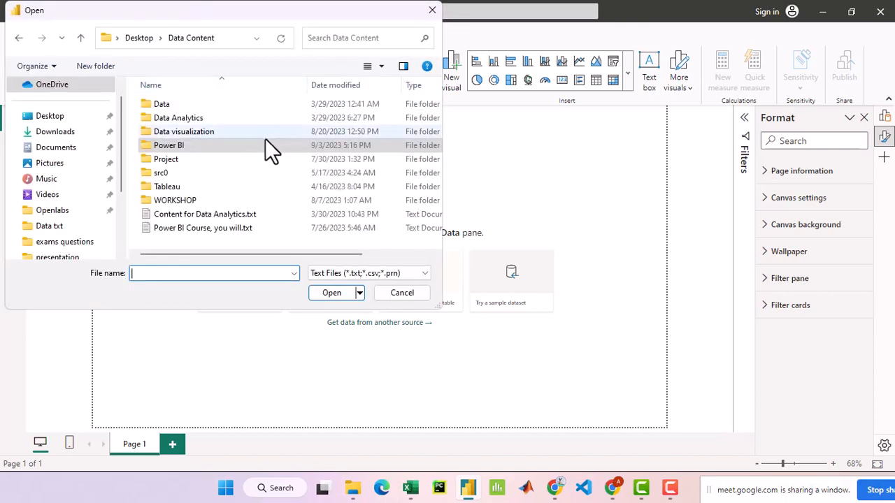
{"action": "left_click", "coordinate": [78, 212]}
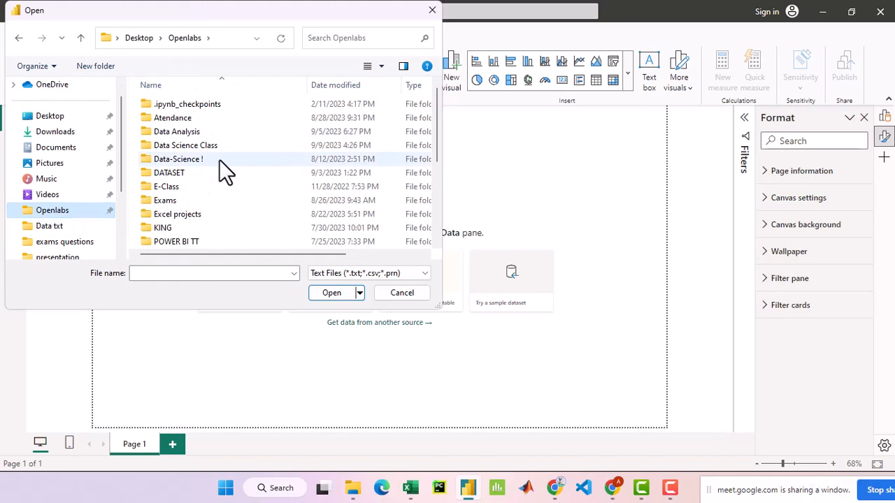
{"action": "double_click", "coordinate": [237, 174]}
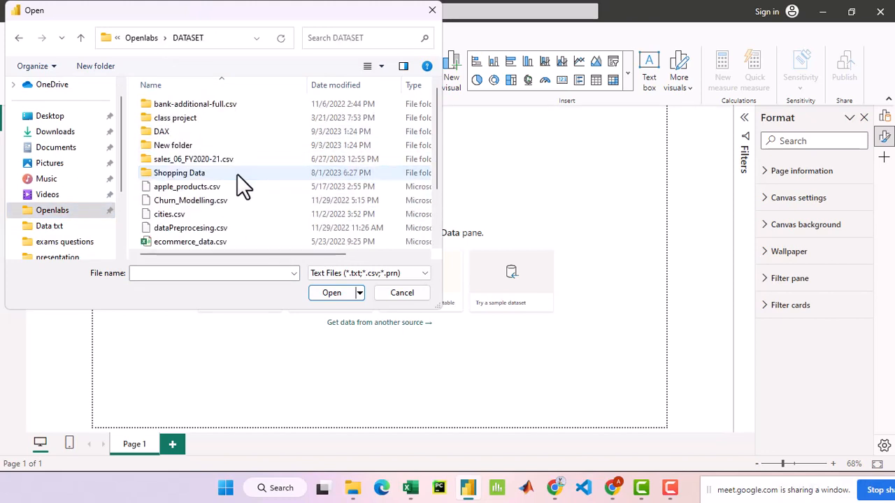
{"action": "double_click", "coordinate": [274, 144]}
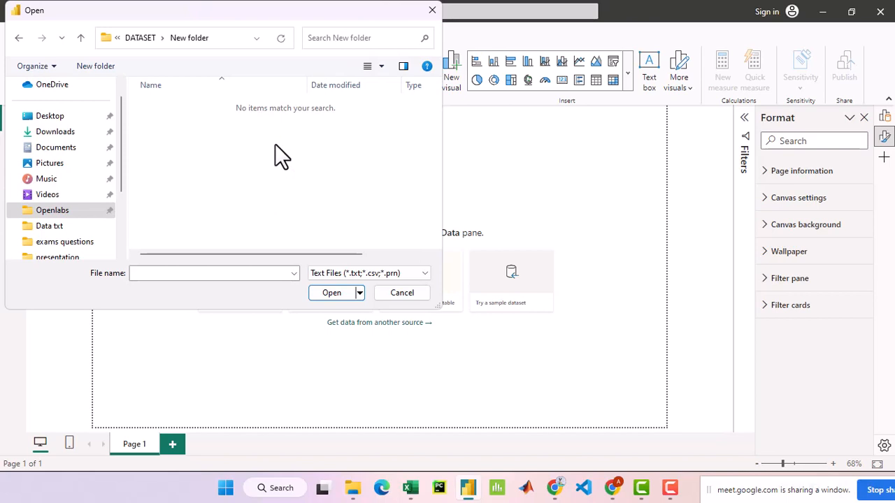
{"action": "key", "text": "BackSpace"}
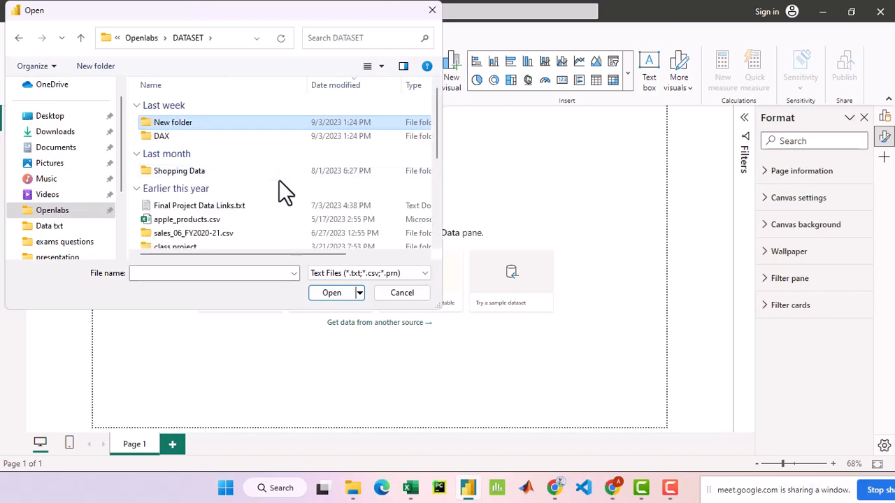
{"action": "double_click", "coordinate": [273, 173]}
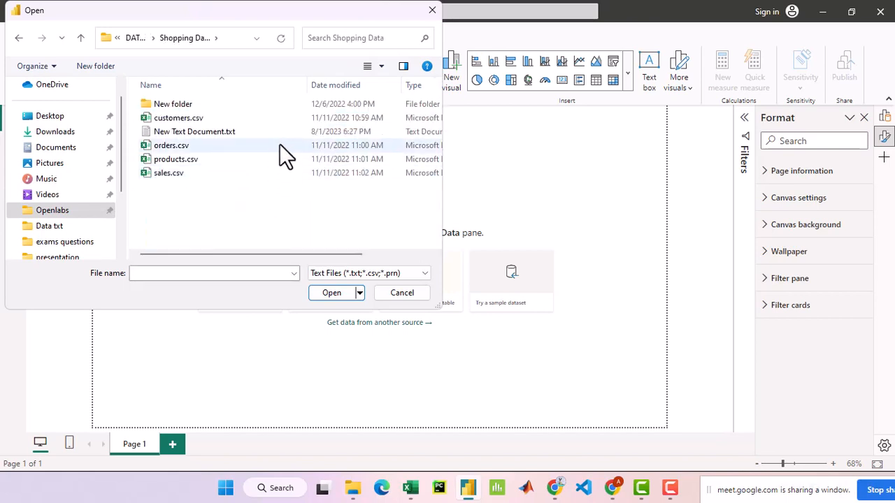
- Choose customers.csv as the file to import and open it
{"action": "left_click", "coordinate": [281, 121]}
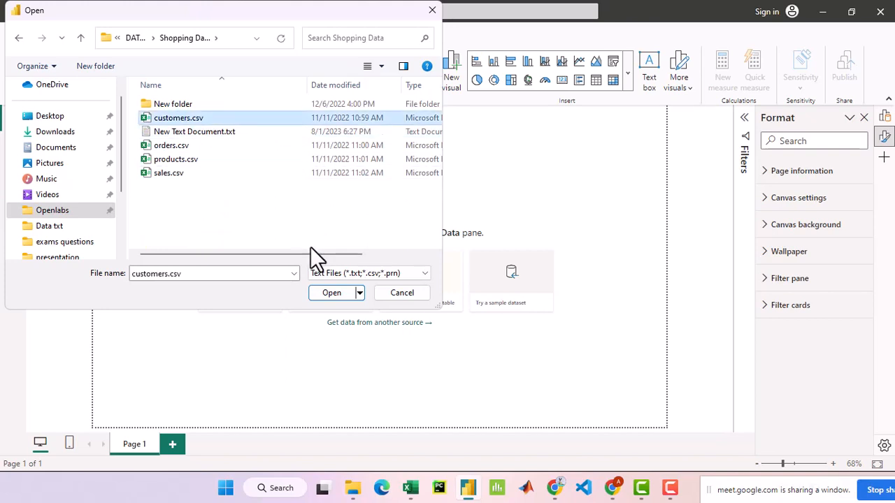
{"action": "left_click", "coordinate": [254, 147]}
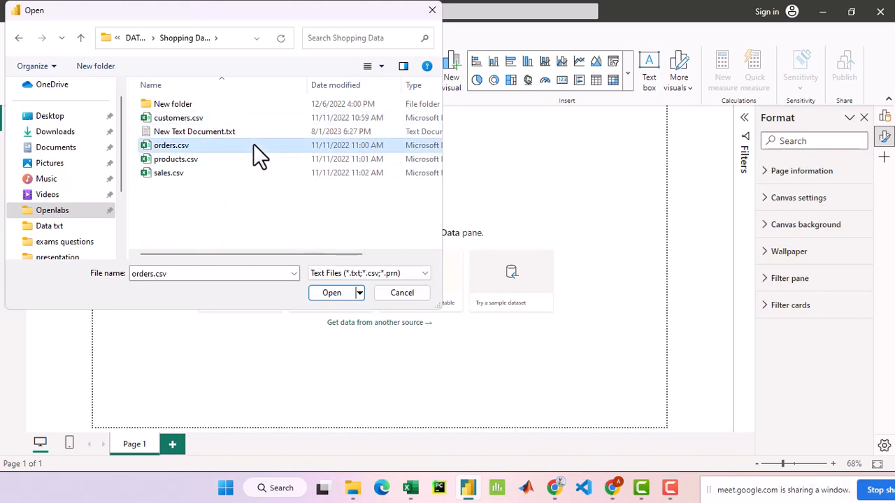
{"action": "left_click", "coordinate": [247, 118]}
{"action": "left_click", "coordinate": [340, 294]}
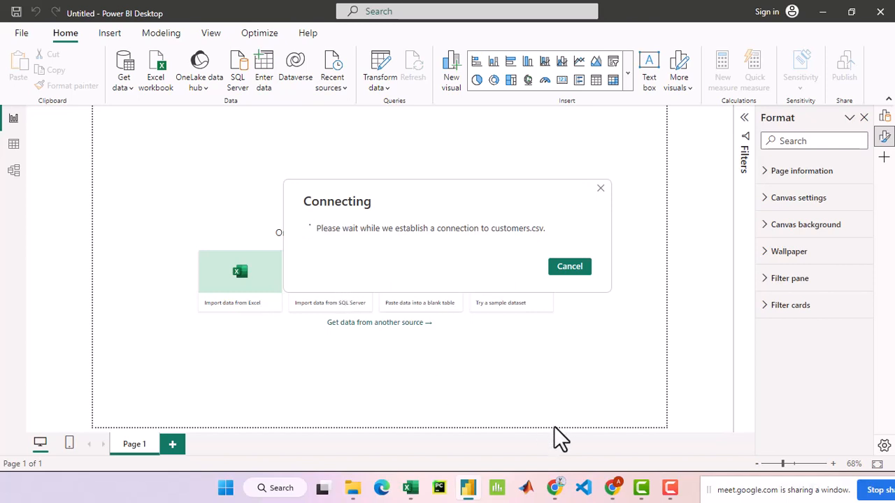
{"action": "mouse_move", "coordinate": [615, 490]}
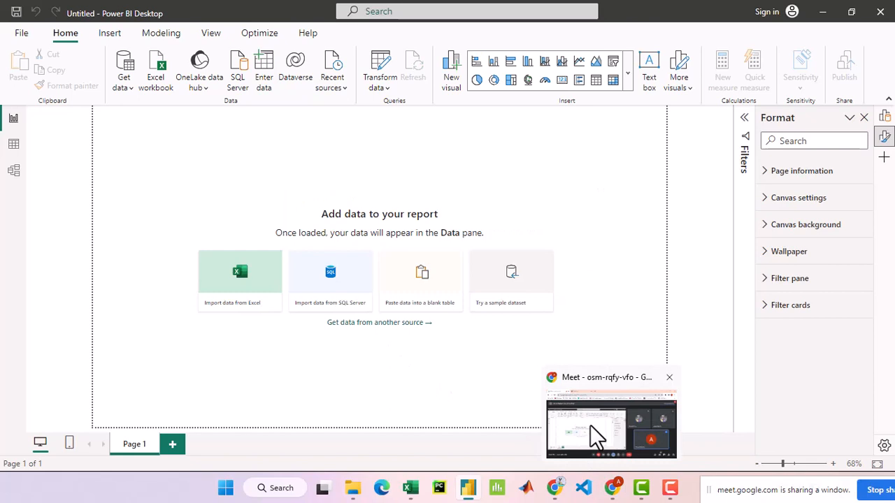
{"action": "left_click", "coordinate": [615, 491]}
{"action": "left_click", "coordinate": [615, 491]}
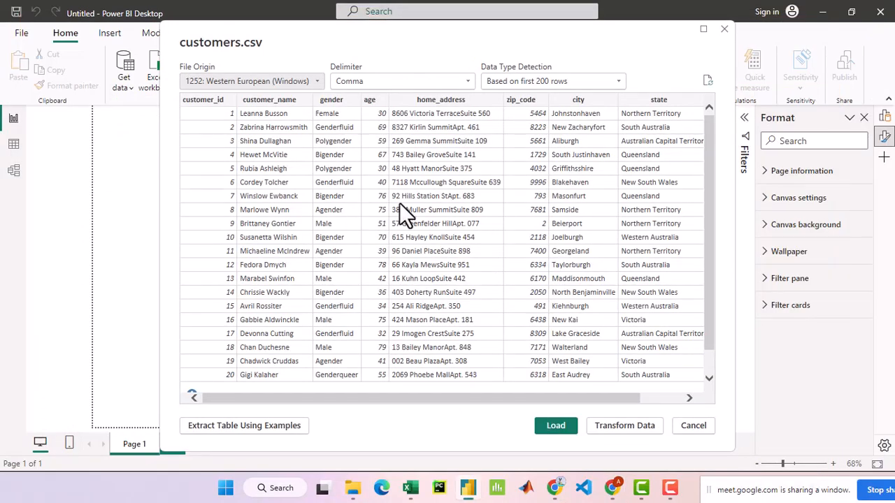
- Look through the customers.csv preview rows and load the table into the model
{"action": "scroll", "coordinate": [399, 203], "scroll_direction": "down", "scroll_amount": 2}
{"action": "scroll", "coordinate": [399, 202], "scroll_direction": "up", "scroll_amount": 2}
{"action": "left_click", "coordinate": [556, 425]}
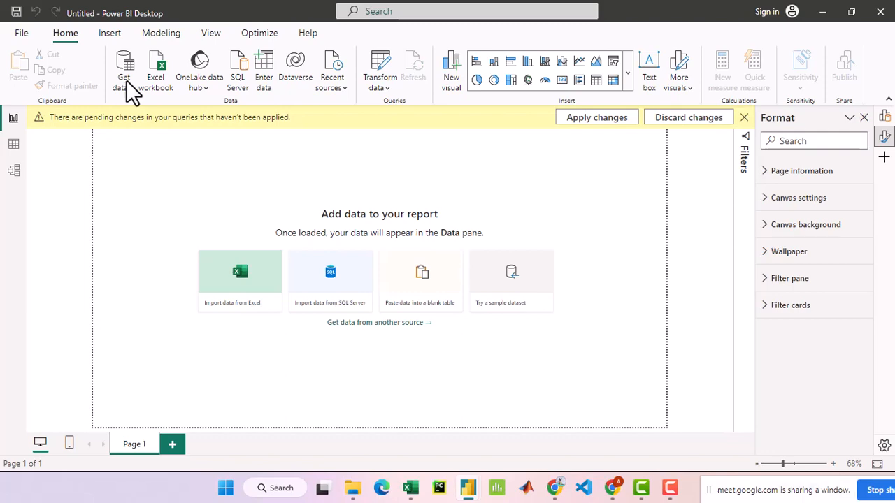
{"action": "mouse_move", "coordinate": [564, 493]}
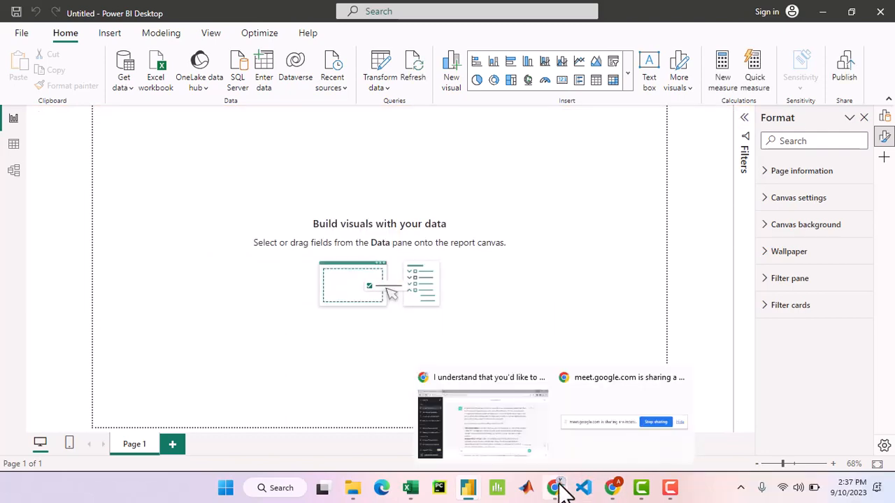
{"action": "left_click", "coordinate": [613, 490]}
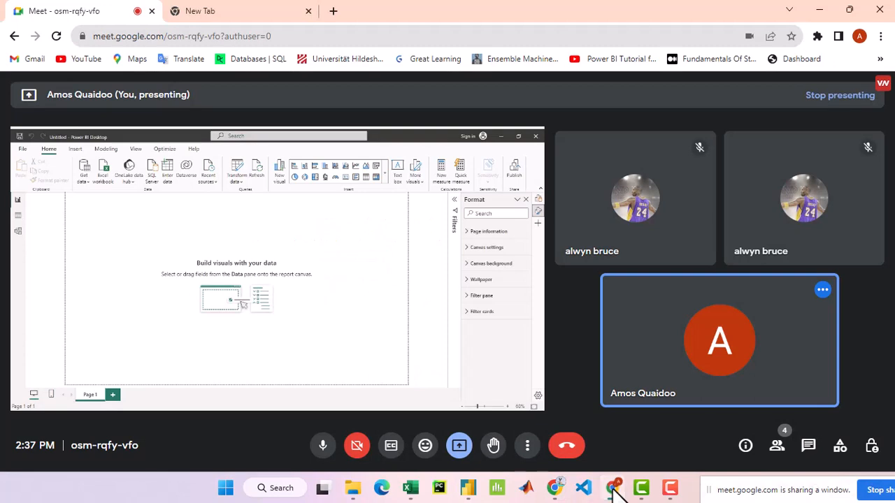
{"action": "left_click", "coordinate": [613, 489]}
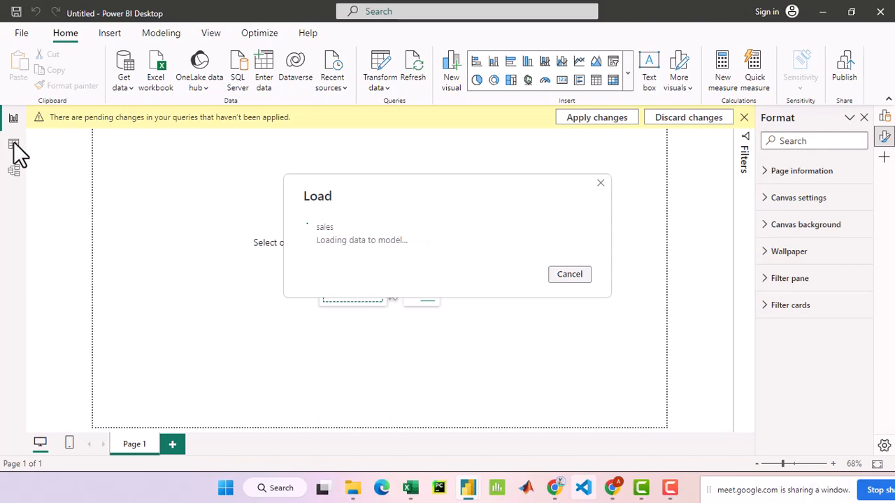
- Show the loaded data as tables and look through the rows of the customers and orders tables
{"action": "left_click", "coordinate": [14, 144]}
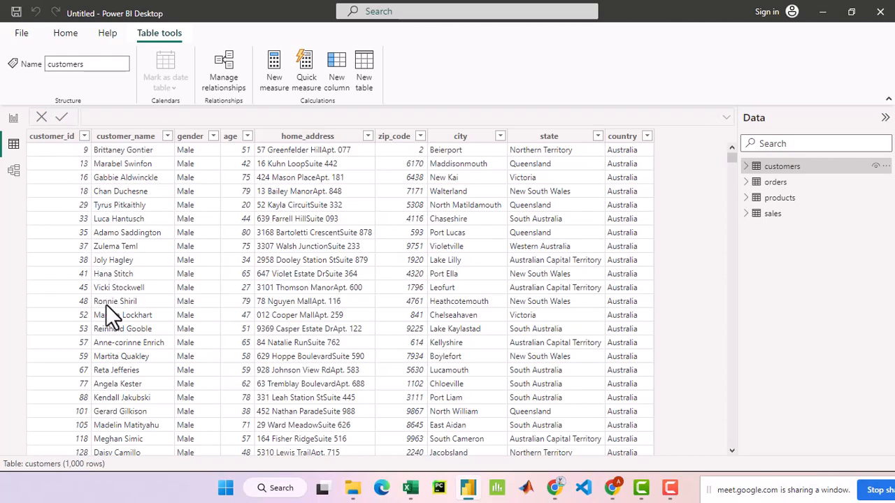
{"action": "scroll", "coordinate": [125, 342], "scroll_direction": "down", "scroll_amount": 12}
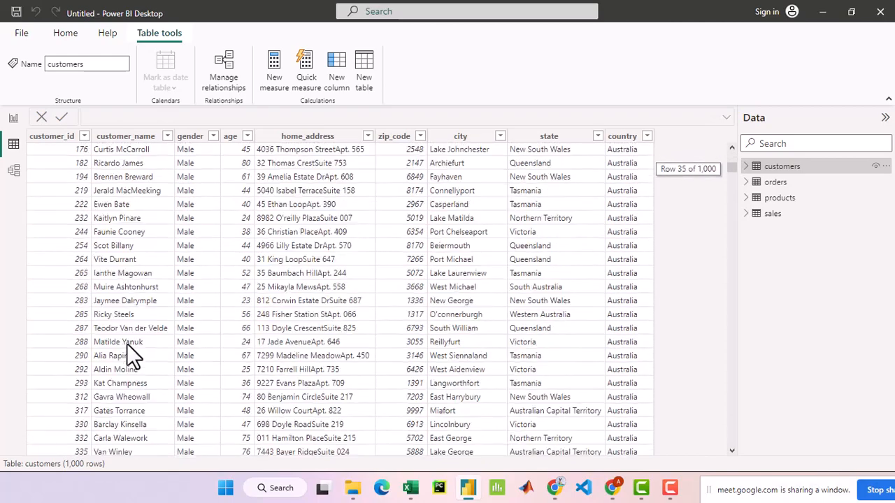
{"action": "scroll", "coordinate": [129, 345], "scroll_direction": "up", "scroll_amount": 12}
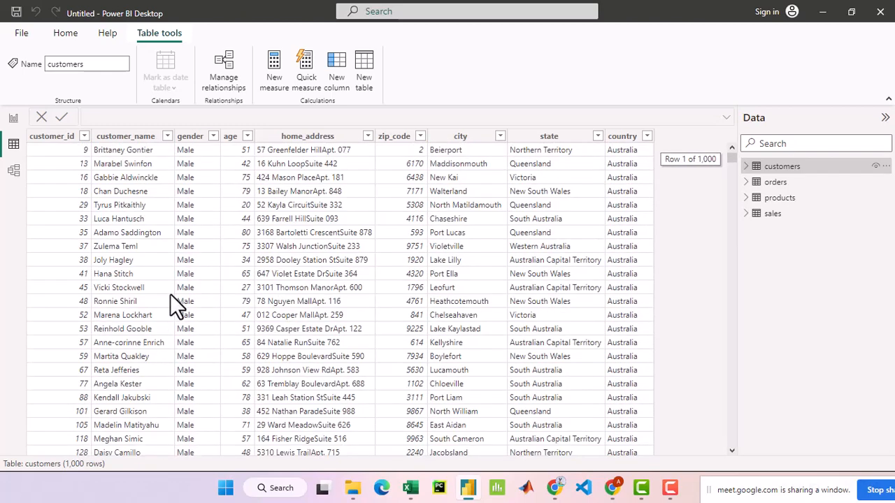
{"action": "scroll", "coordinate": [180, 298], "scroll_direction": "down", "scroll_amount": 1}
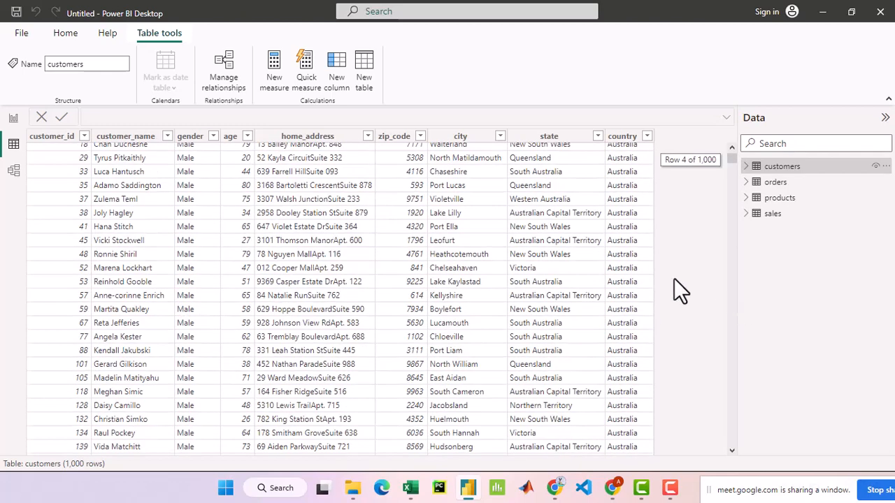
{"action": "left_click", "coordinate": [776, 183]}
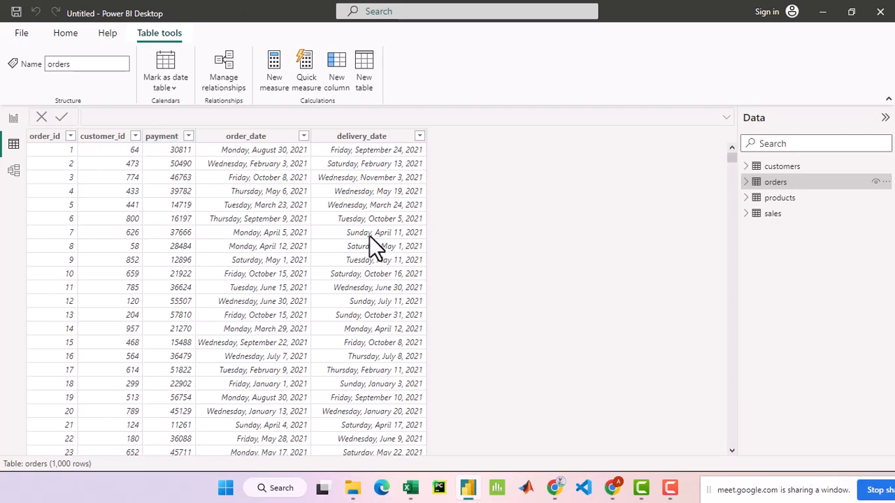
{"action": "scroll", "coordinate": [362, 267], "scroll_direction": "down", "scroll_amount": 3}
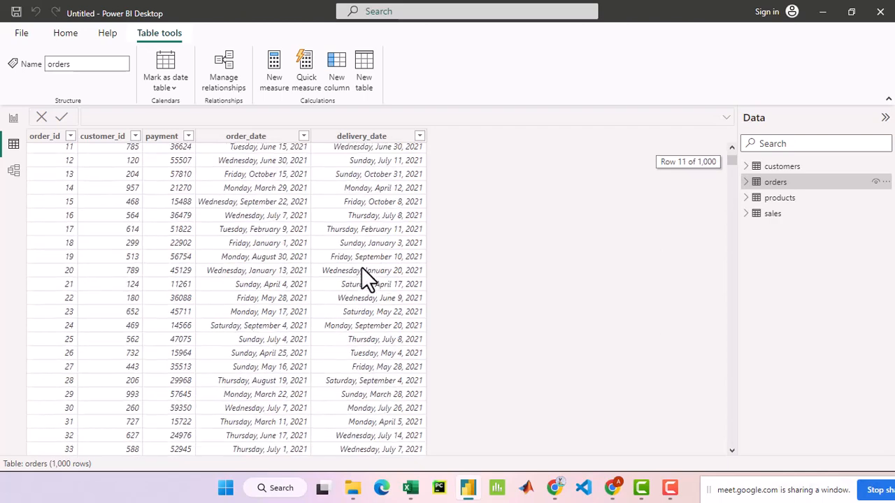
- Examine the orders table's rows, checking the order_id values and the customer_id column
{"action": "scroll", "coordinate": [361, 267], "scroll_direction": "up", "scroll_amount": 3}
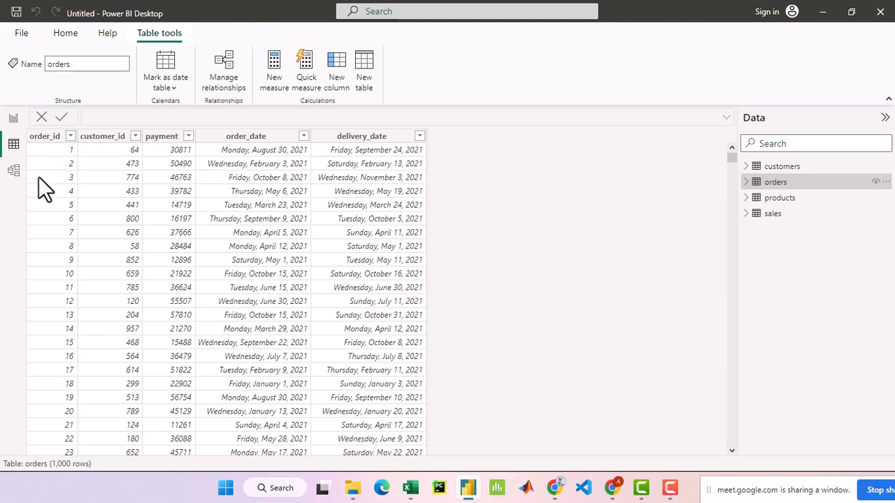
{"action": "left_click", "coordinate": [43, 137]}
{"action": "scroll", "coordinate": [64, 284], "scroll_direction": "down", "scroll_amount": 10}
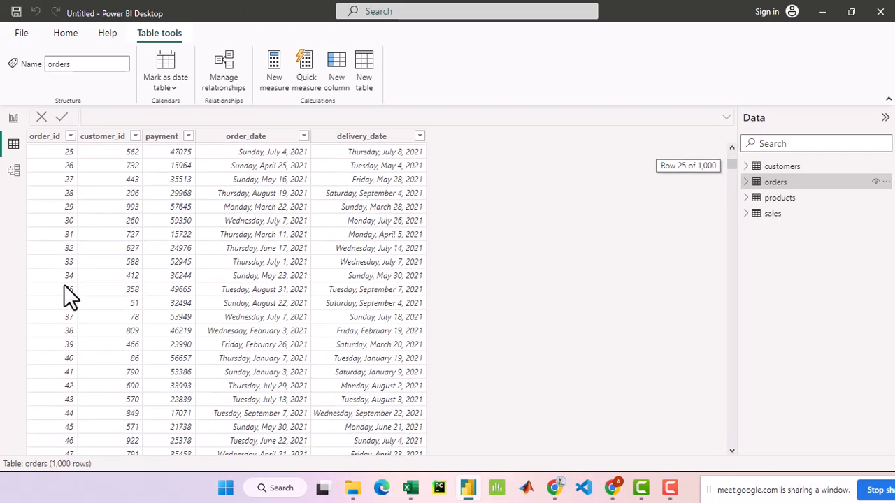
{"action": "scroll", "coordinate": [62, 286], "scroll_direction": "up", "scroll_amount": 5}
{"action": "scroll", "coordinate": [62, 286], "scroll_direction": "up", "scroll_amount": 6}
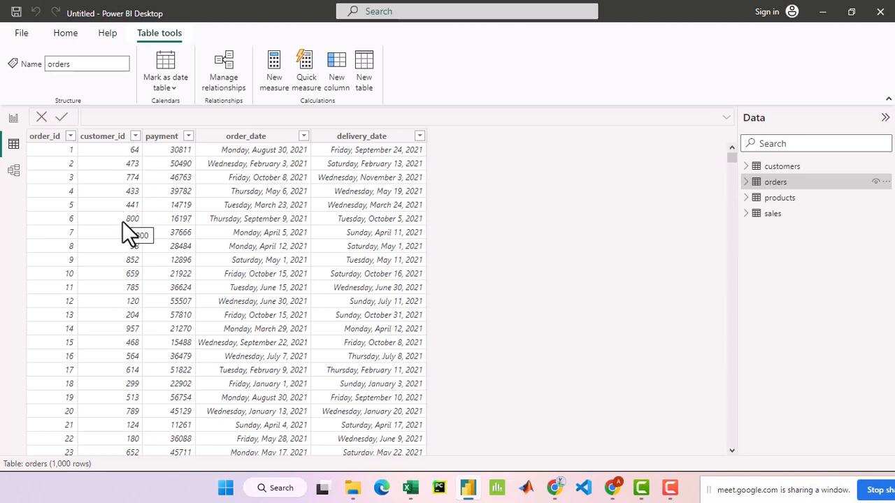
- Display the products table and look through its product rows
{"action": "left_click", "coordinate": [790, 201]}
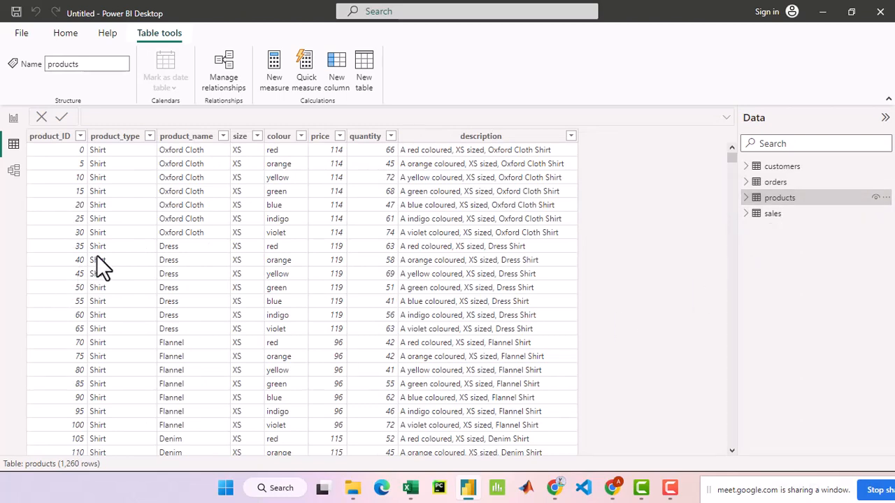
{"action": "scroll", "coordinate": [105, 278], "scroll_direction": "down", "scroll_amount": 5}
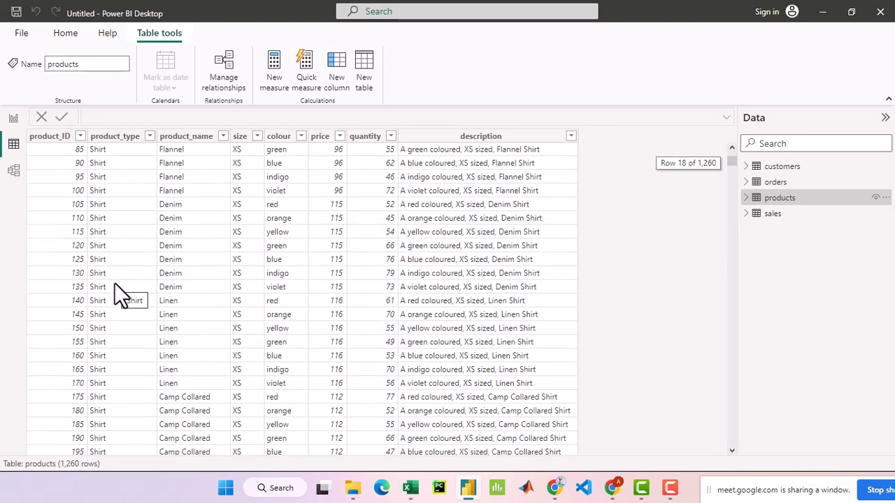
{"action": "scroll", "coordinate": [116, 286], "scroll_direction": "up", "scroll_amount": 5}
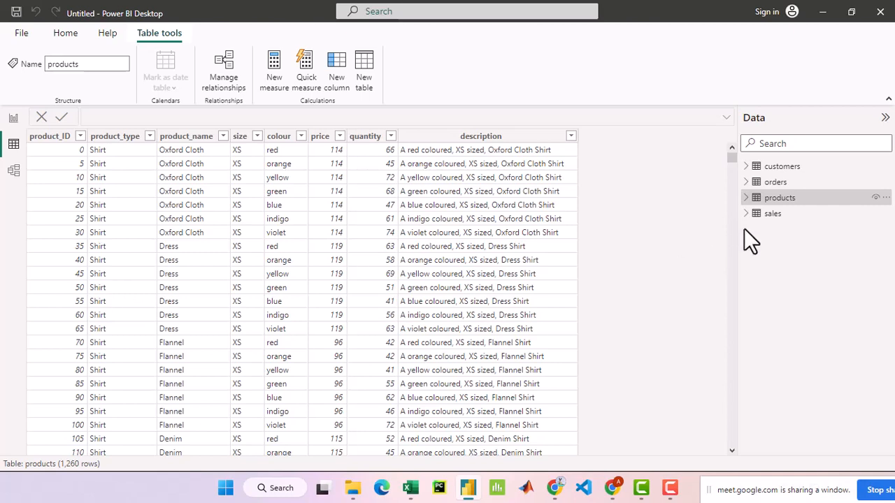
- Display the sales table and examine its order_id, product_id, price, quantity and total_price rows
{"action": "left_click", "coordinate": [774, 216]}
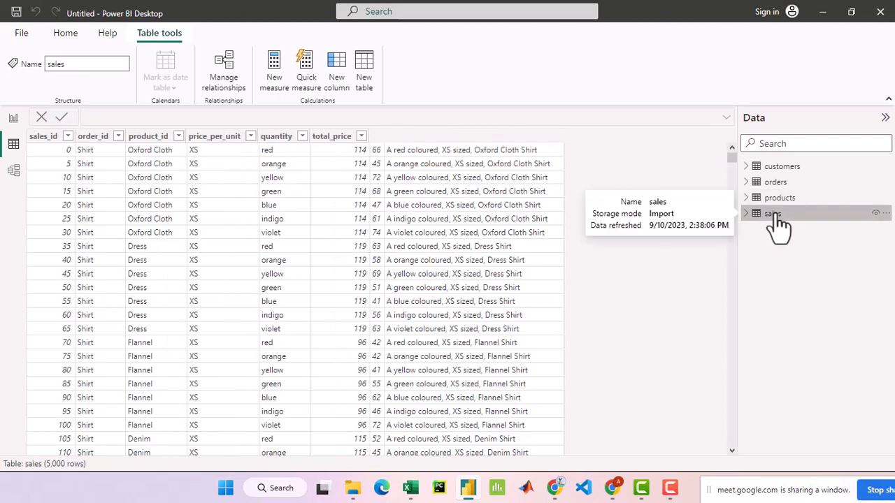
{"action": "scroll", "coordinate": [151, 273], "scroll_direction": "down", "scroll_amount": 3}
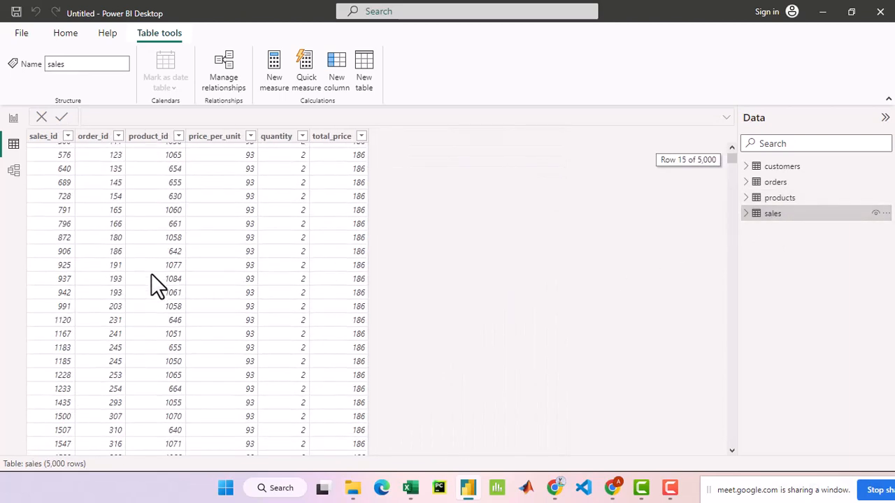
{"action": "scroll", "coordinate": [151, 273], "scroll_direction": "up", "scroll_amount": 3}
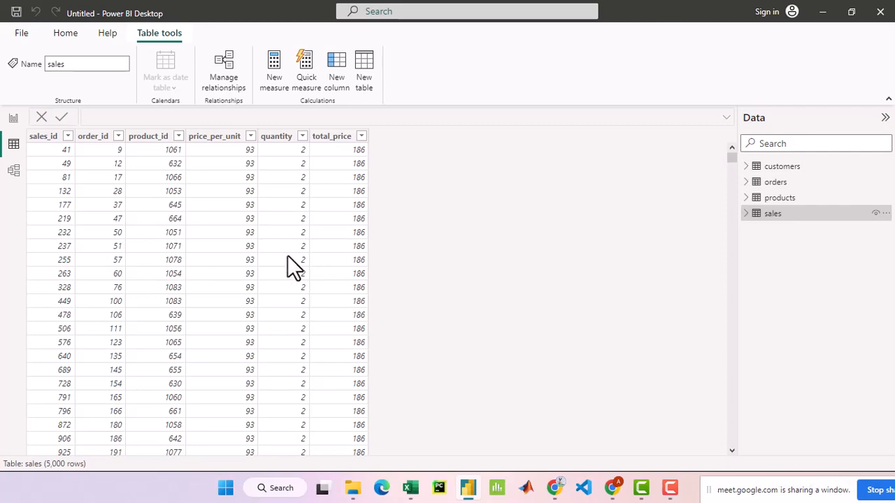
{"action": "scroll", "coordinate": [297, 270], "scroll_direction": "down", "scroll_amount": 10}
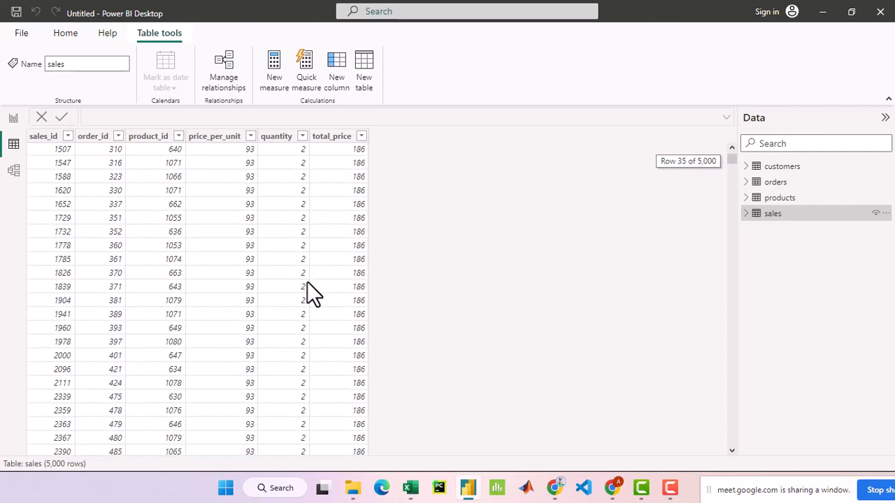
{"action": "scroll", "coordinate": [307, 283], "scroll_direction": "up", "scroll_amount": 10}
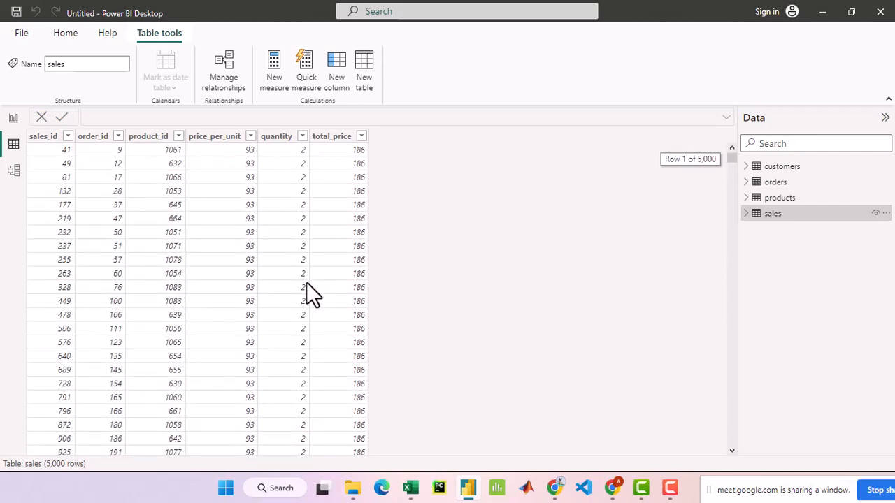
{"action": "scroll", "coordinate": [216, 265], "scroll_direction": "down", "scroll_amount": 5}
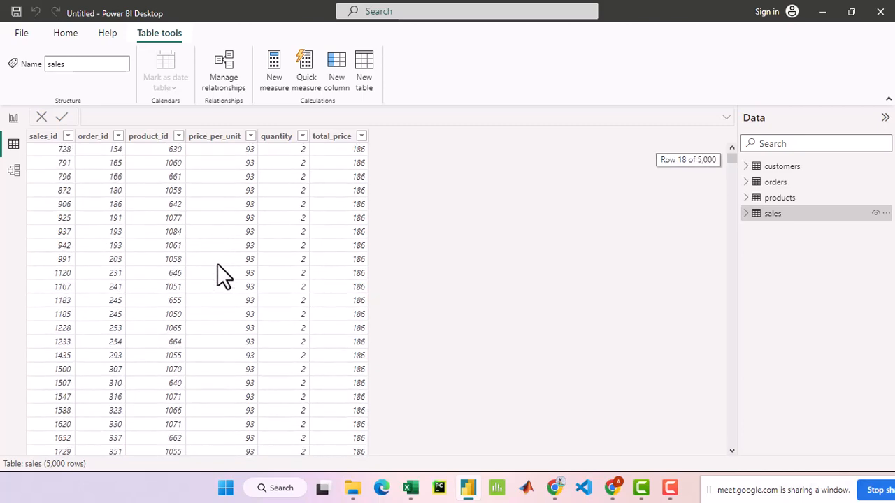
{"action": "scroll", "coordinate": [217, 266], "scroll_direction": "down", "scroll_amount": 15}
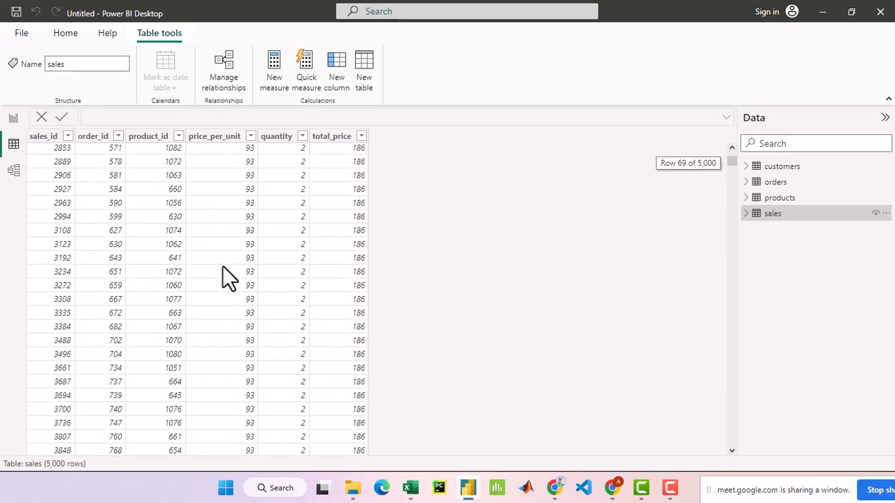
{"action": "scroll", "coordinate": [223, 266], "scroll_direction": "up", "scroll_amount": 10}
{"action": "scroll", "coordinate": [225, 267], "scroll_direction": "up", "scroll_amount": 10}
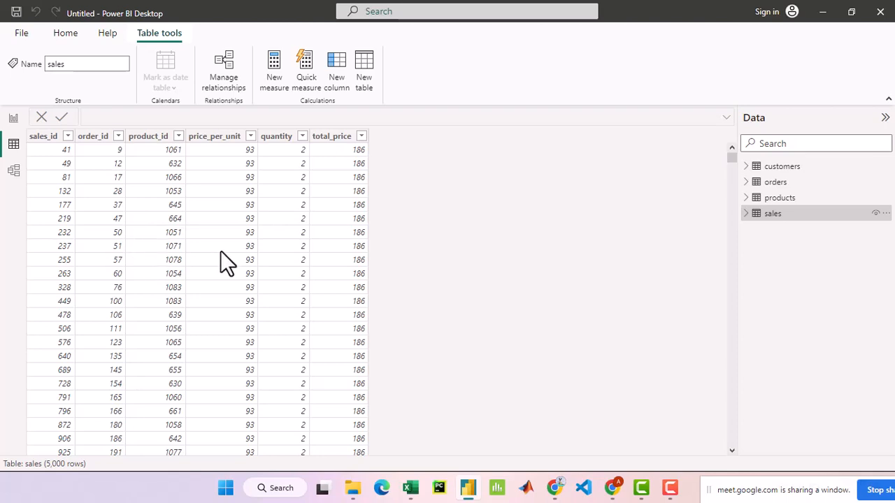
{"action": "scroll", "coordinate": [220, 253], "scroll_direction": "down", "scroll_amount": 7}
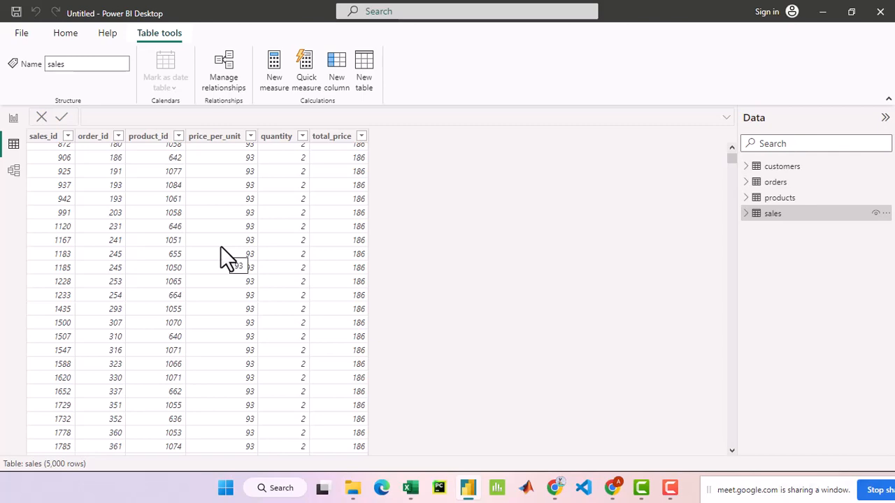
{"action": "scroll", "coordinate": [223, 256], "scroll_direction": "down", "scroll_amount": 5}
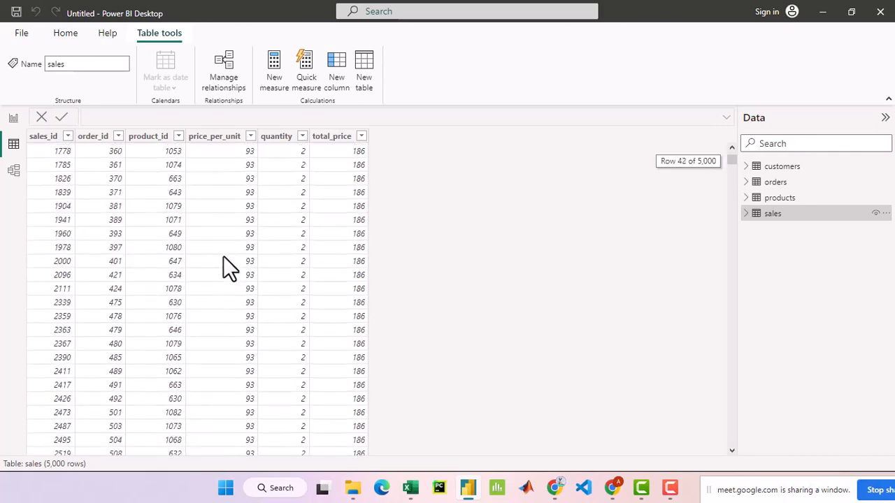
{"action": "scroll", "coordinate": [223, 256], "scroll_direction": "up", "scroll_amount": 10}
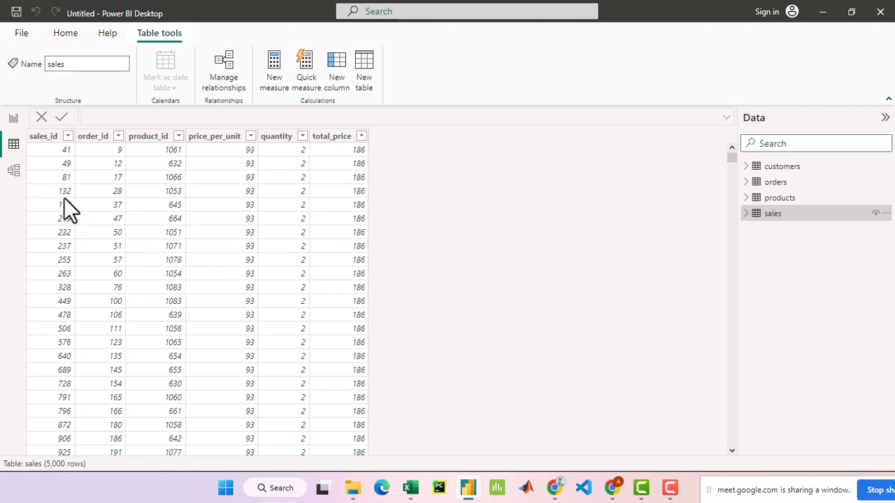
- Show the data model diagram and collapse the Properties and Data panes to make room for it
{"action": "left_click", "coordinate": [9, 172]}
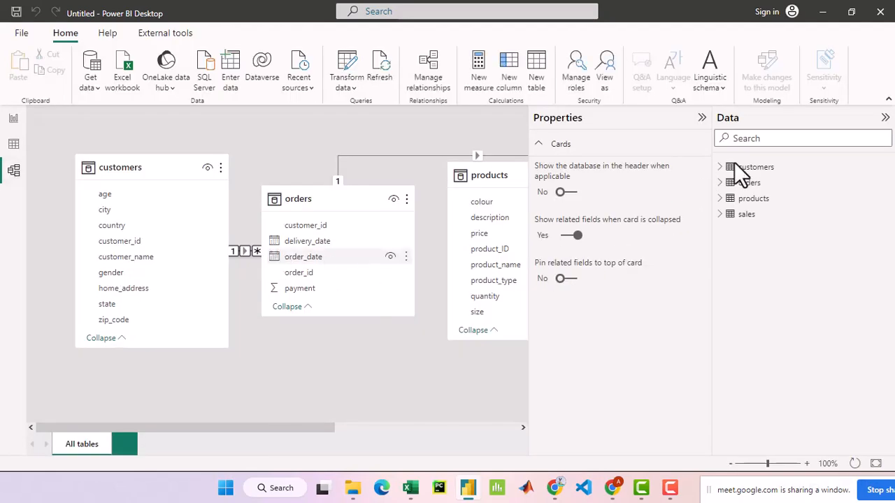
{"action": "left_click", "coordinate": [702, 118]}
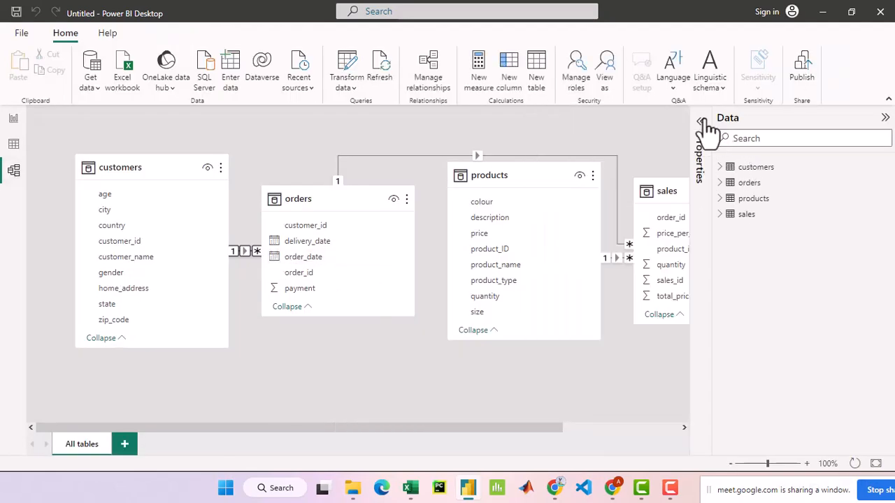
{"action": "left_click", "coordinate": [885, 119]}
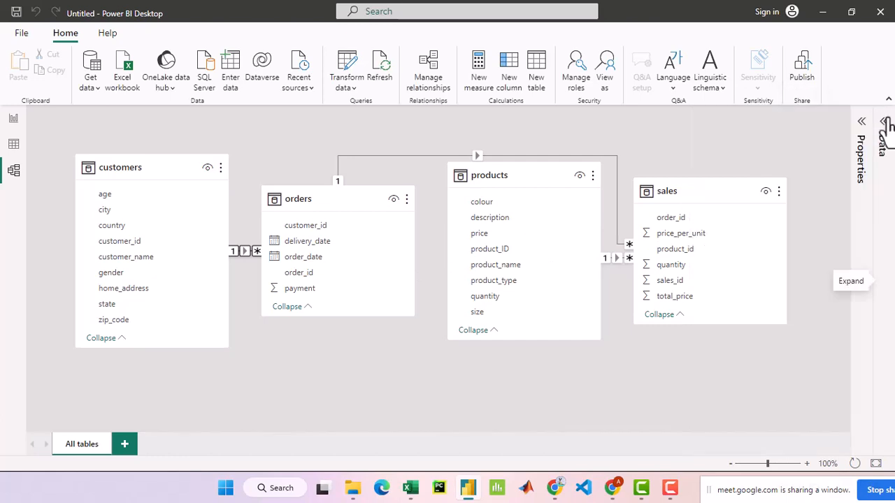
- Spread out the model diagram by moving the sales table up and outward and the orders table below customers and products
{"action": "left_click_drag", "start_coordinate": [733, 191], "coordinate": [791, 133]}
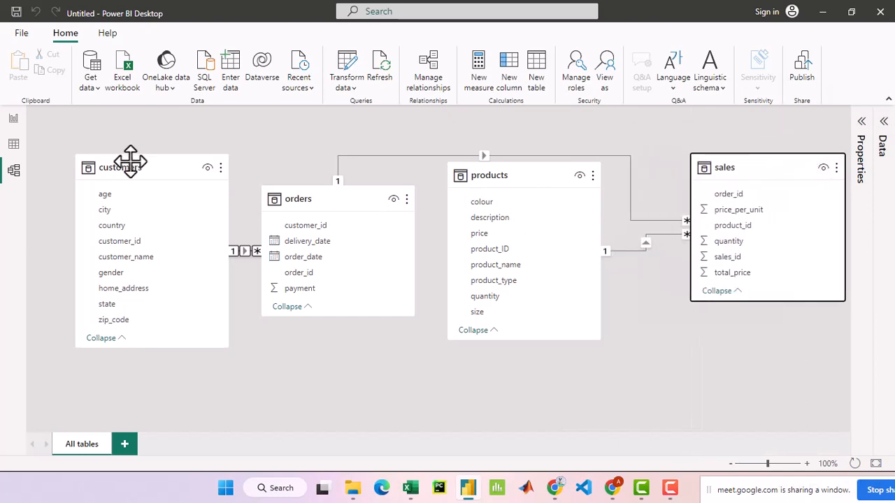
{"action": "left_click_drag", "start_coordinate": [150, 167], "coordinate": [113, 167]}
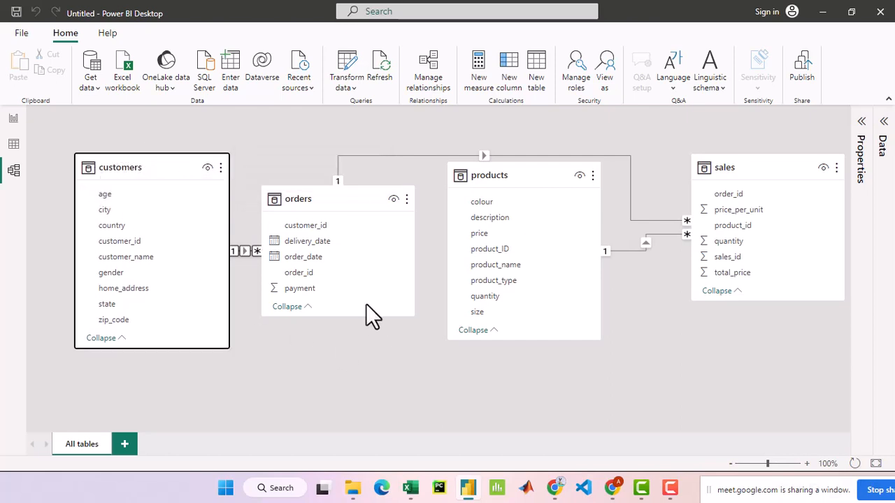
{"action": "left_click_drag", "start_coordinate": [366, 193], "coordinate": [359, 369]}
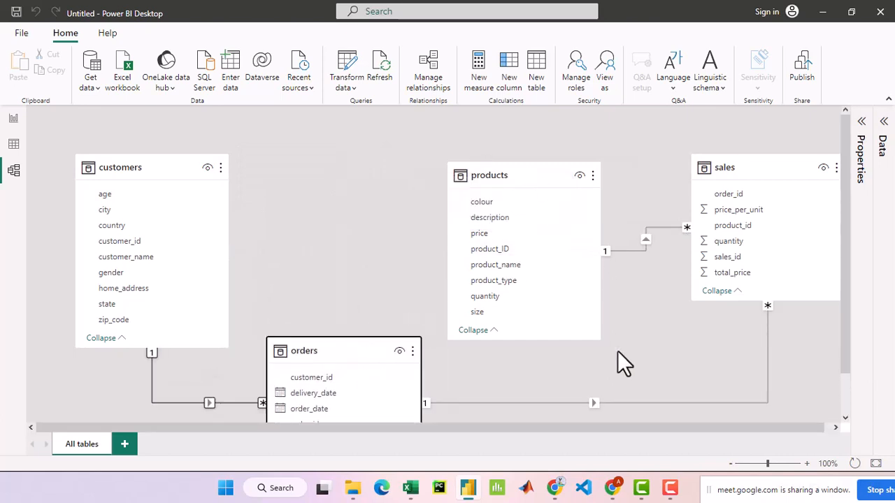
{"action": "scroll", "coordinate": [617, 343], "scroll_direction": "down", "scroll_amount": 1}
{"action": "scroll", "coordinate": [618, 333], "scroll_direction": "up", "scroll_amount": 1}
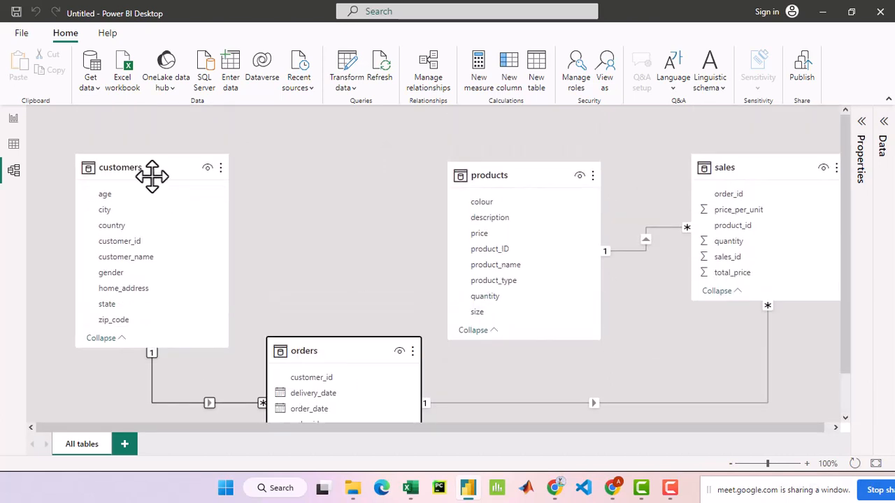
- Open the relationship between customers and orders and examine its linked customer_id columns, cardinality and cross filter direction
{"action": "left_click", "coordinate": [187, 403]}
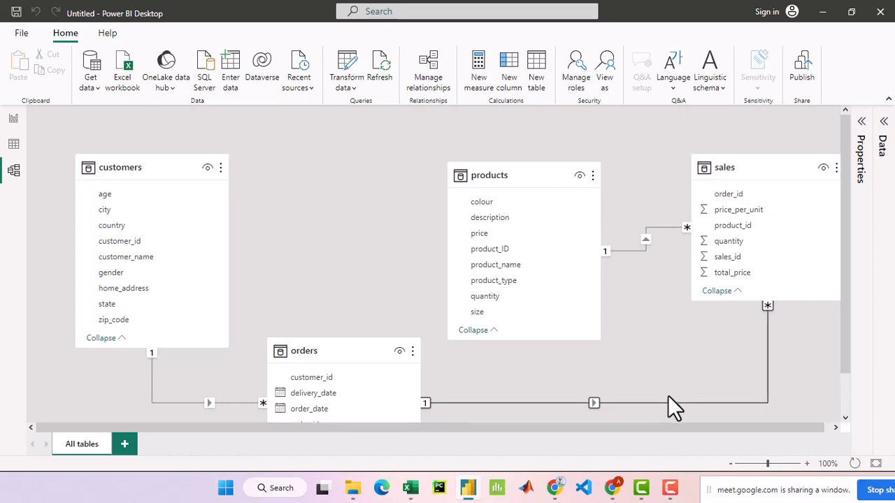
{"action": "double_click", "coordinate": [176, 403]}
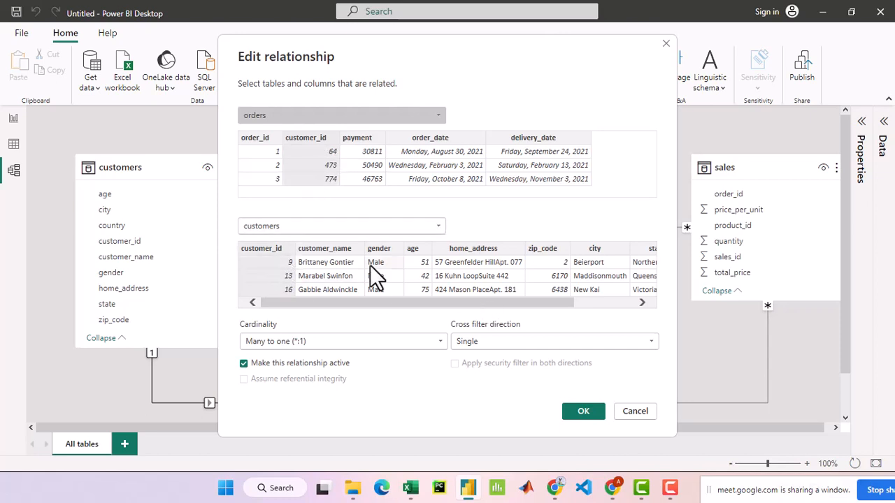
{"action": "left_click_drag", "start_coordinate": [400, 302], "coordinate": [373, 303]}
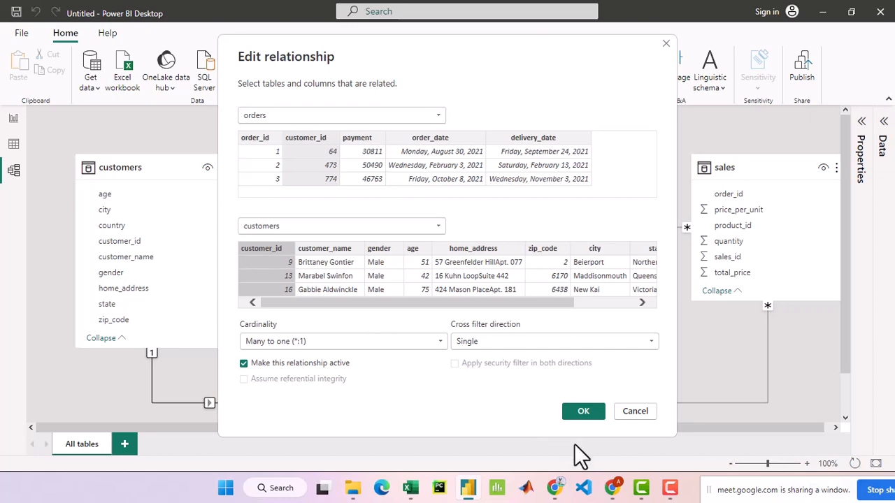
- Switch to the Google Meet call in Chrome and stop presenting the shared window
{"action": "mouse_move", "coordinate": [623, 485]}
{"action": "left_click", "coordinate": [615, 491]}
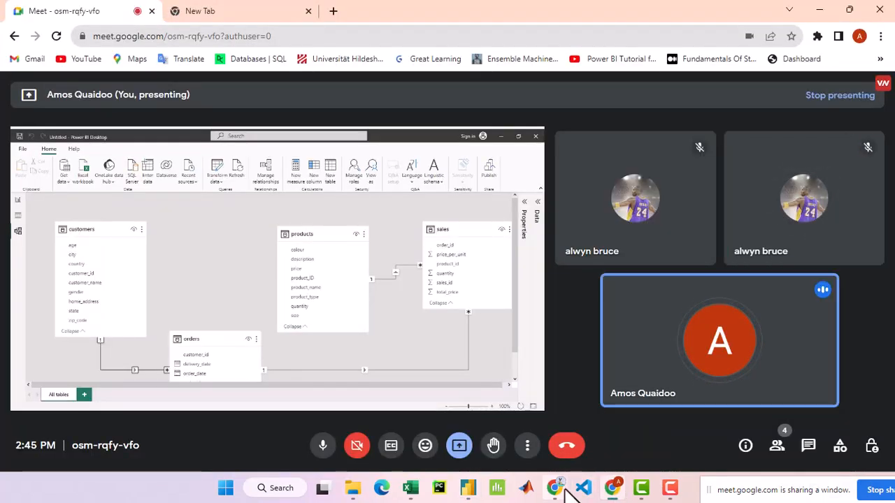
{"action": "left_click", "coordinate": [459, 451]}
{"action": "left_click", "coordinate": [499, 423]}
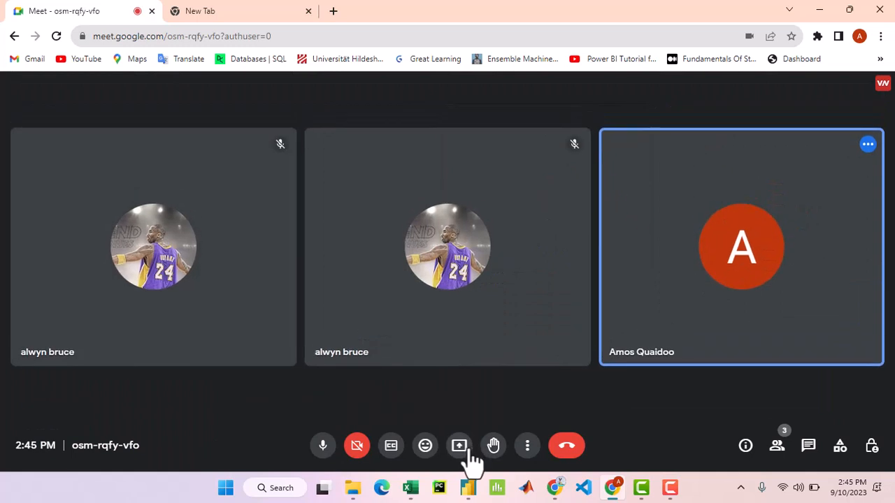
{"action": "left_click", "coordinate": [467, 452]}
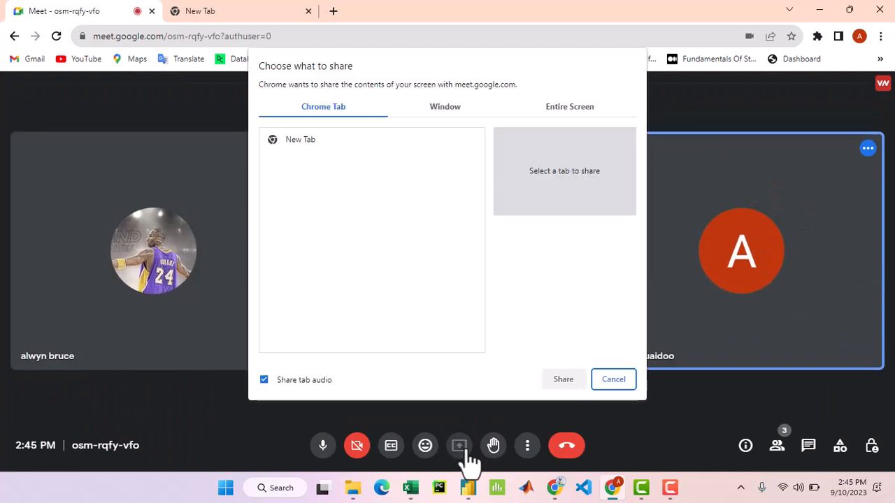
{"action": "left_click", "coordinate": [446, 105]}
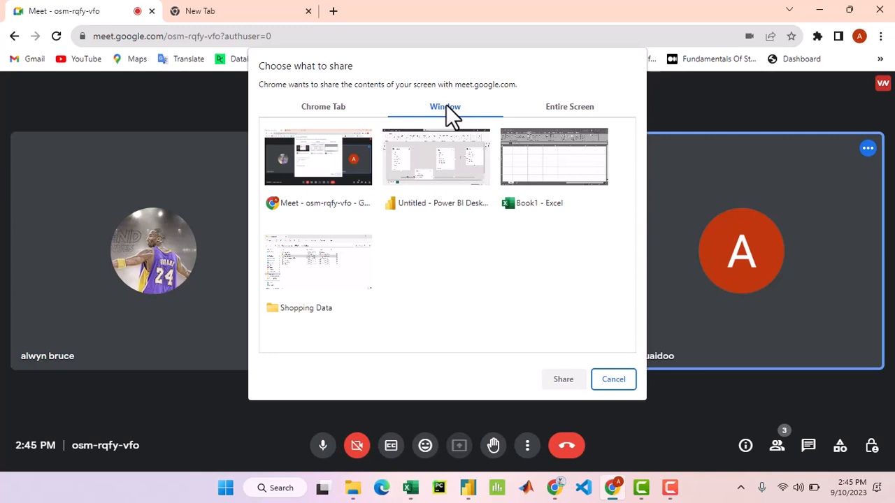
{"action": "left_click", "coordinate": [442, 170]}
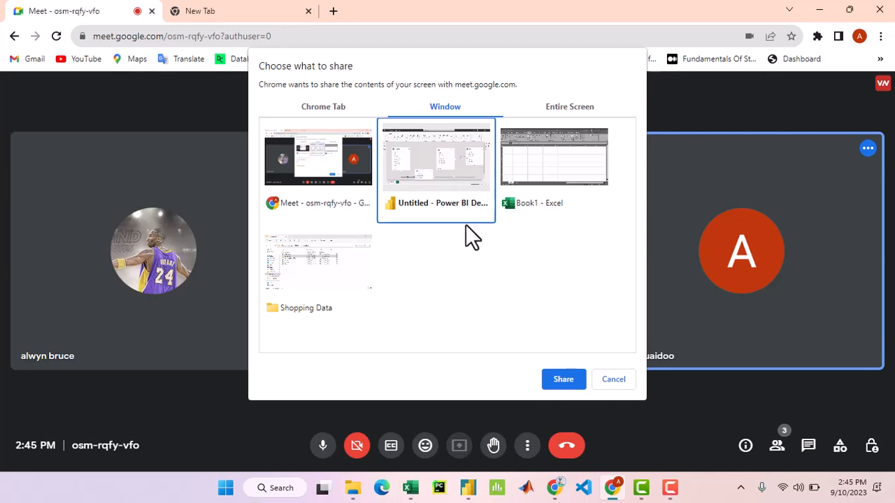
{"action": "left_click", "coordinate": [613, 380]}
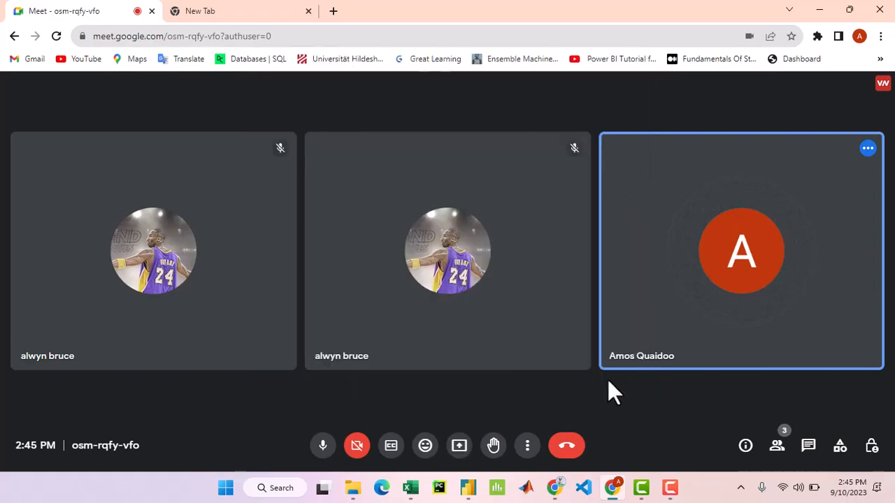
- Switch back to Power BI Desktop and close the customers–orders relationship settings without changing them
{"action": "left_click", "coordinate": [468, 489]}
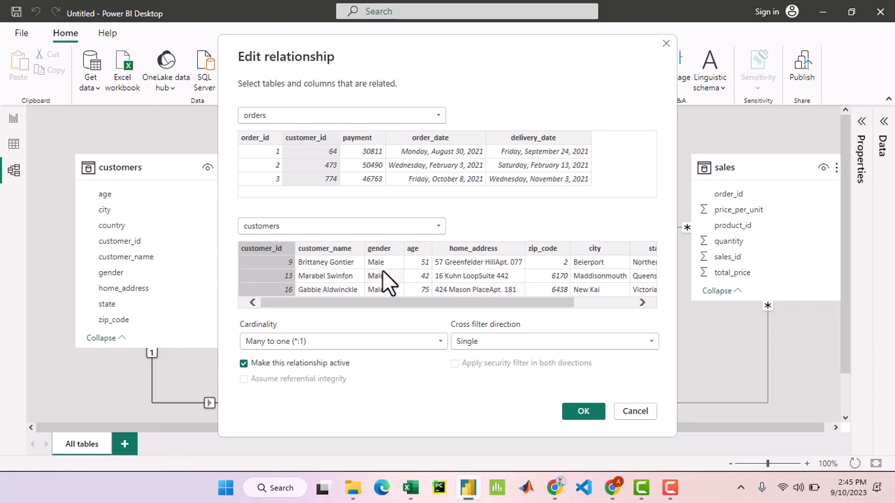
{"action": "left_click", "coordinate": [634, 411]}
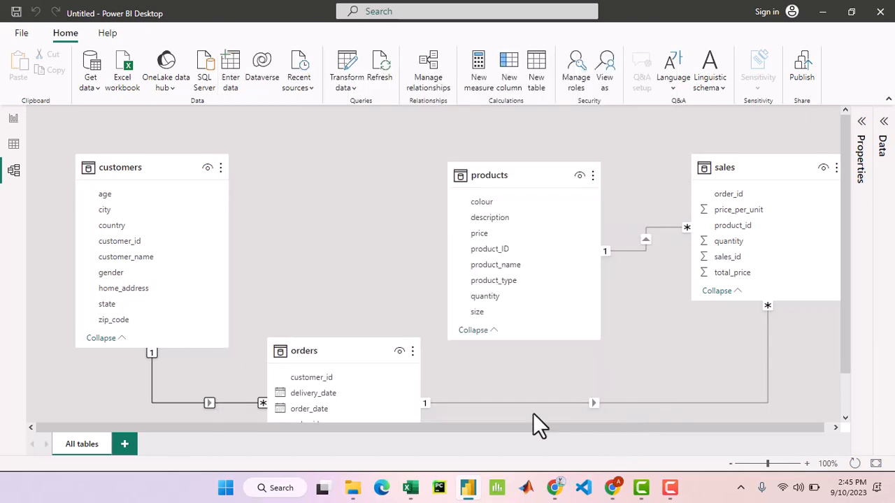
- Reopen the relationship between customers and orders, review its linked columns and settings, and dismiss it without changes
{"action": "double_click", "coordinate": [172, 401]}
{"action": "double_click", "coordinate": [178, 402]}
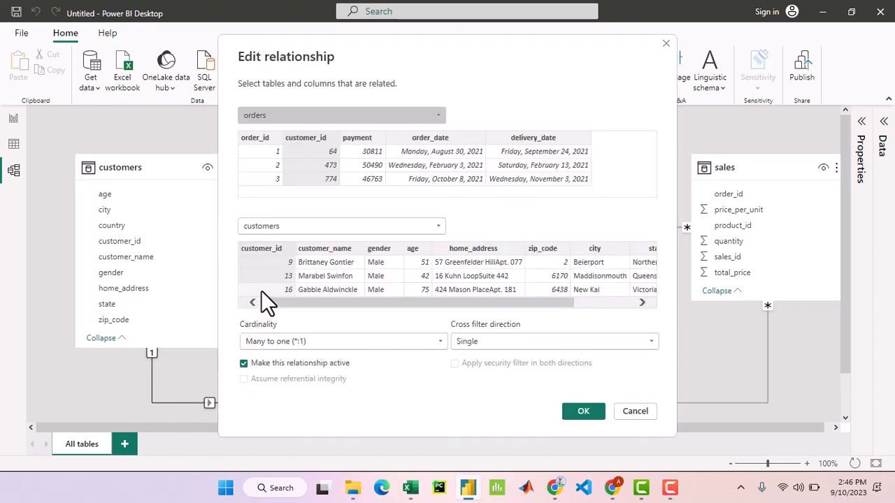
{"action": "left_click", "coordinate": [635, 411]}
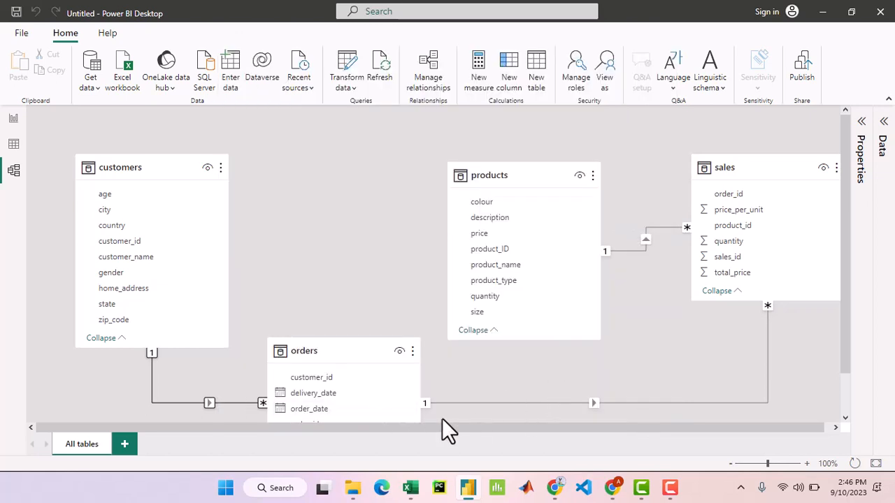
- Open the relationship between products and sales and demonstrate its linking column by selecting order_id, then product_id again, in sales
{"action": "scroll", "coordinate": [451, 412], "scroll_direction": "down", "scroll_amount": 1}
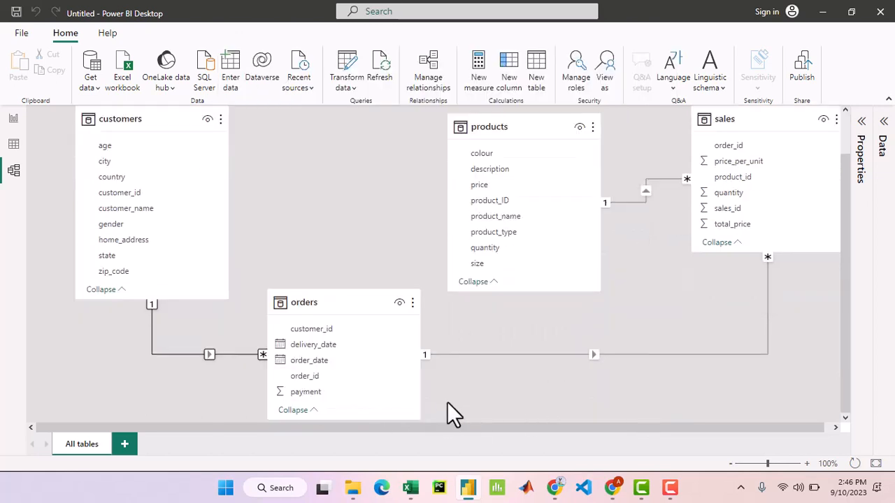
{"action": "double_click", "coordinate": [660, 178]}
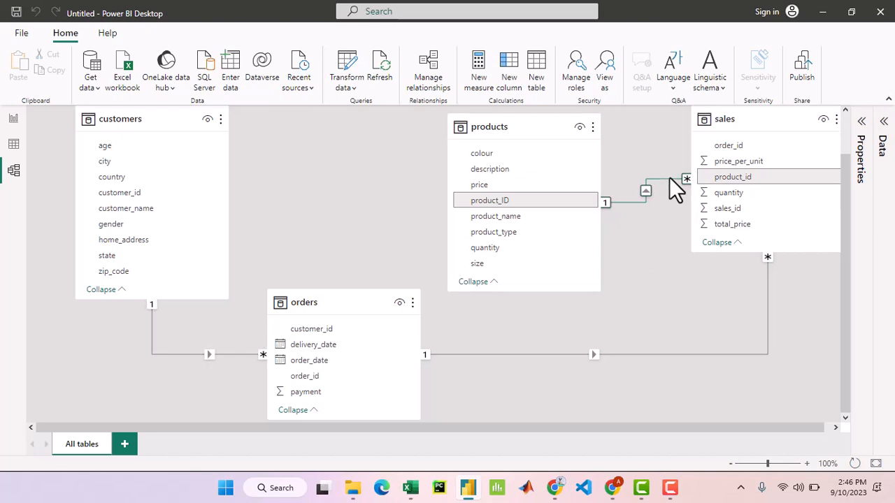
{"action": "double_click", "coordinate": [669, 178]}
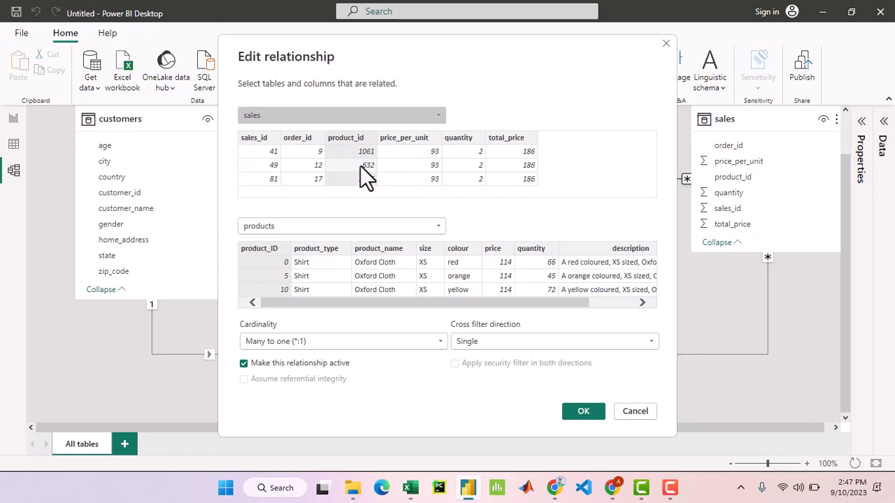
{"action": "left_click", "coordinate": [310, 137]}
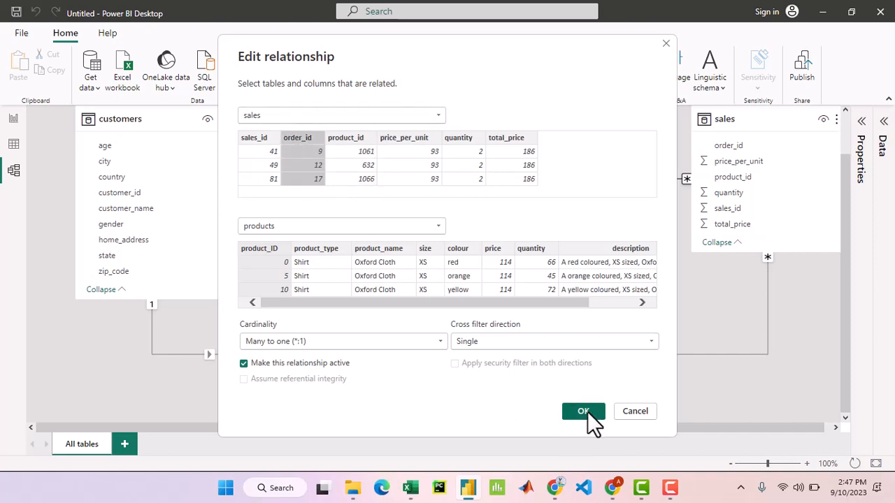
{"action": "left_click", "coordinate": [356, 138]}
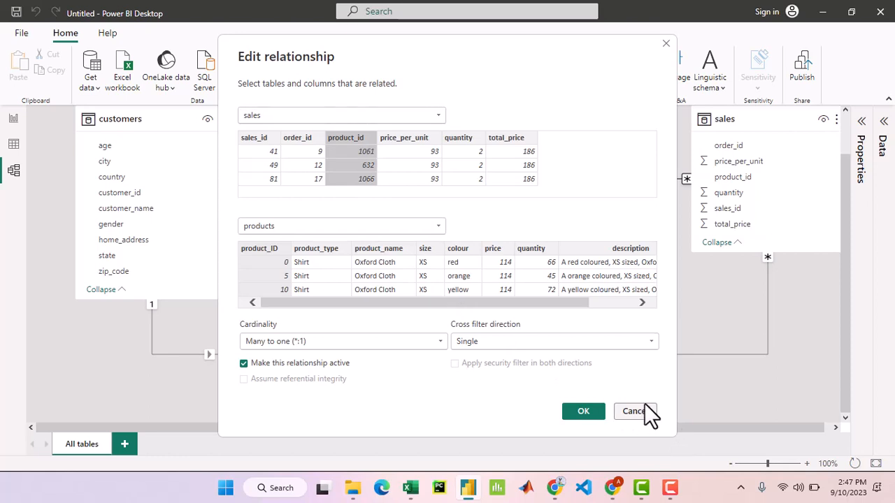
- Switch to the Google Meet call in Chrome and present the Untitled - Power BI Desktop window
{"action": "left_click", "coordinate": [613, 488]}
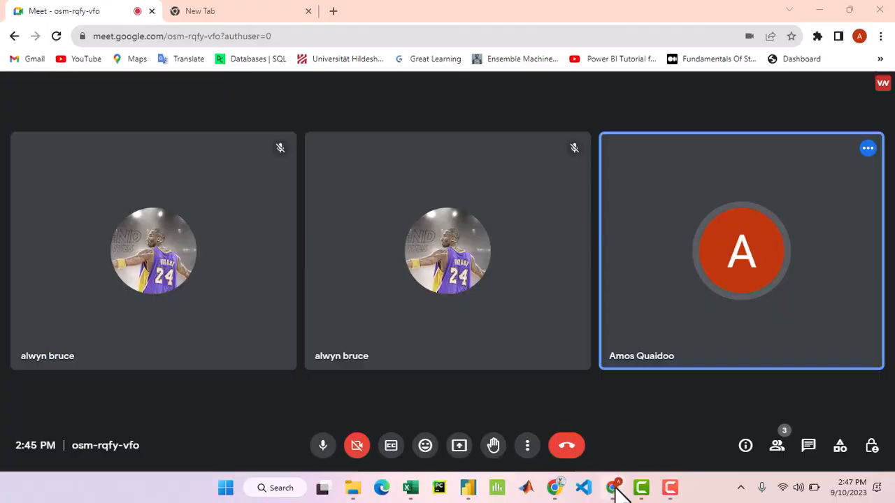
{"action": "left_click", "coordinate": [461, 454]}
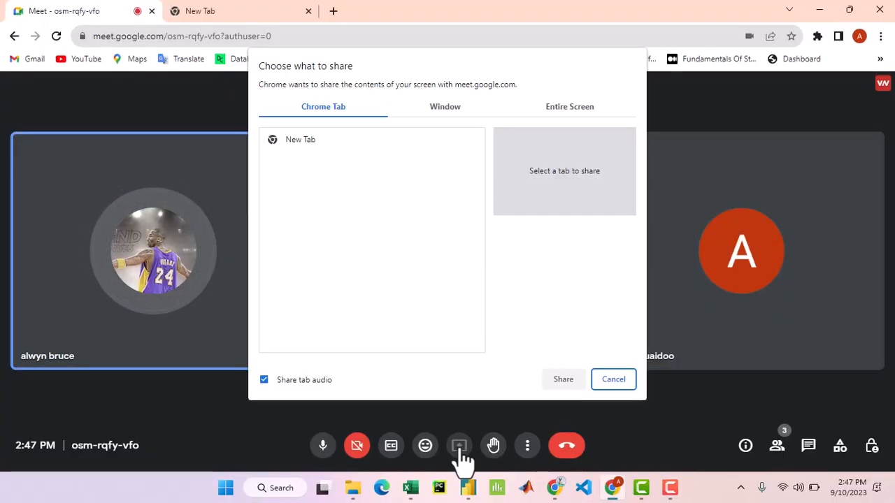
{"action": "left_click", "coordinate": [453, 101]}
{"action": "left_click", "coordinate": [436, 153]}
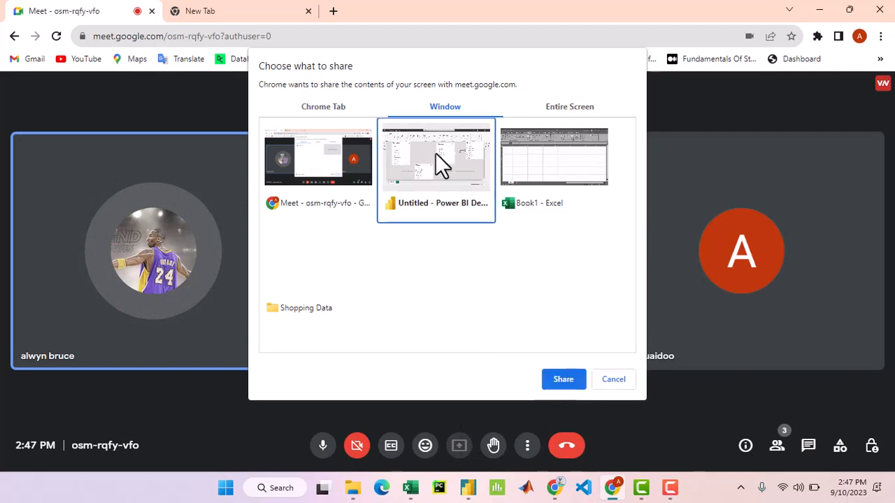
{"action": "left_click", "coordinate": [565, 380]}
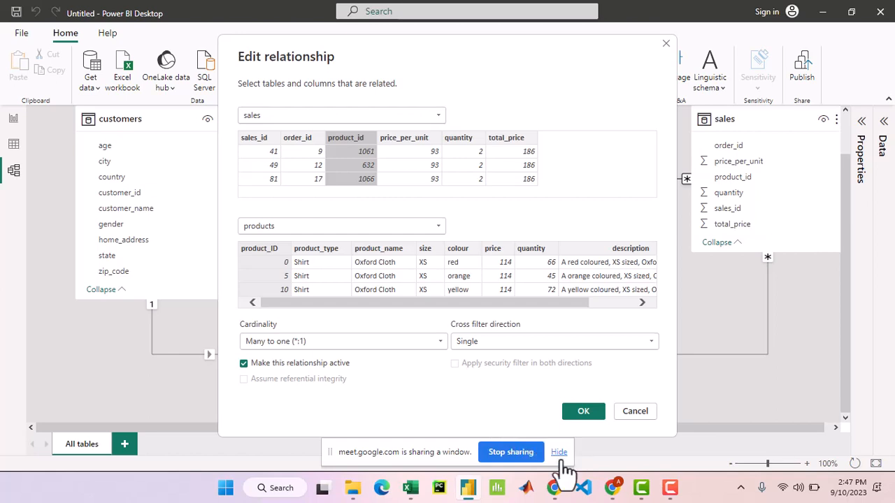
- Return to the Google Meet call, move the sharing notice clear of the call controls, and switch back to Power BI Desktop
{"action": "left_click", "coordinate": [618, 488]}
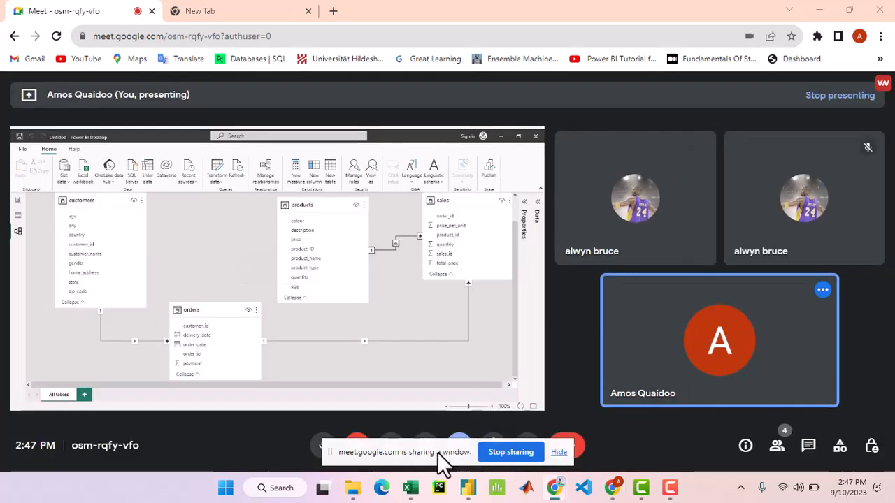
{"action": "left_click_drag", "start_coordinate": [441, 444], "coordinate": [683, 424]}
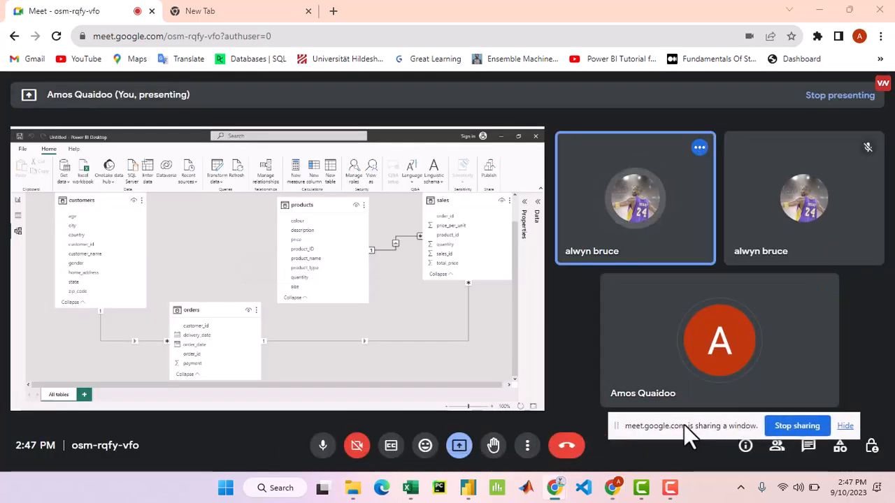
{"action": "left_click", "coordinate": [611, 487]}
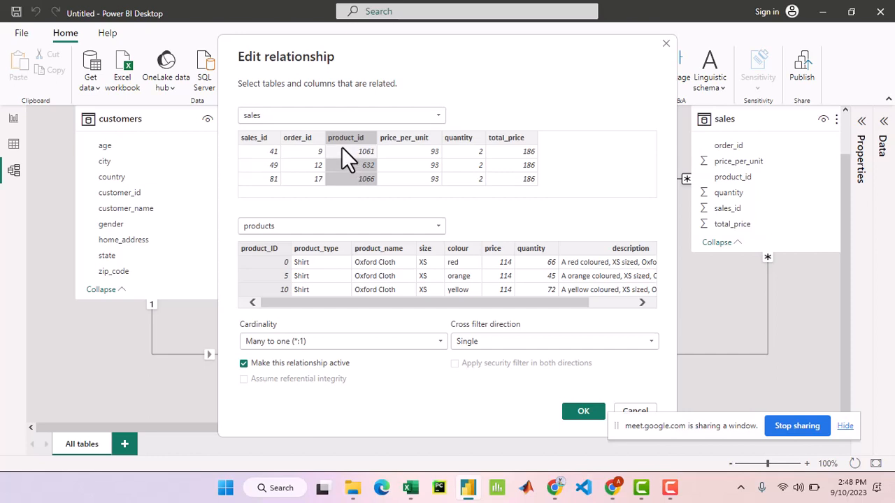
- Try order_id, price_per_unit, quantity and total_price as the sales link column, reselect product_id, and cancel the relationship edit
{"action": "left_click", "coordinate": [304, 135]}
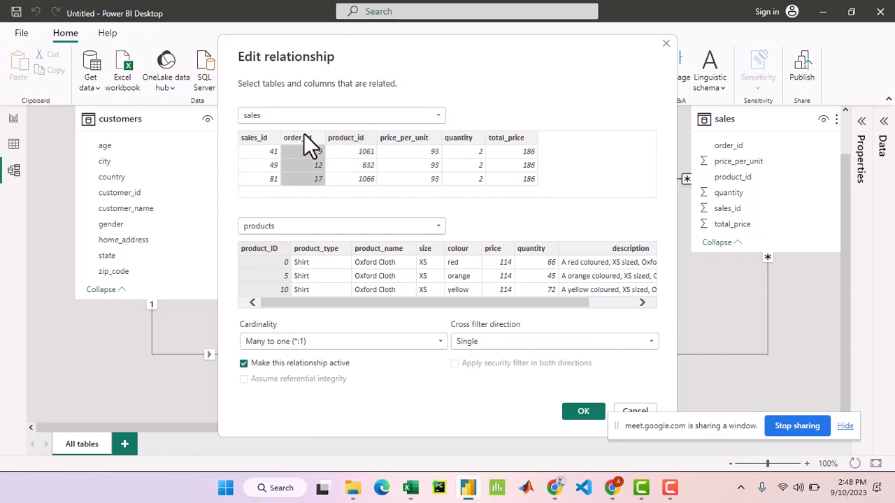
{"action": "left_click", "coordinate": [411, 136]}
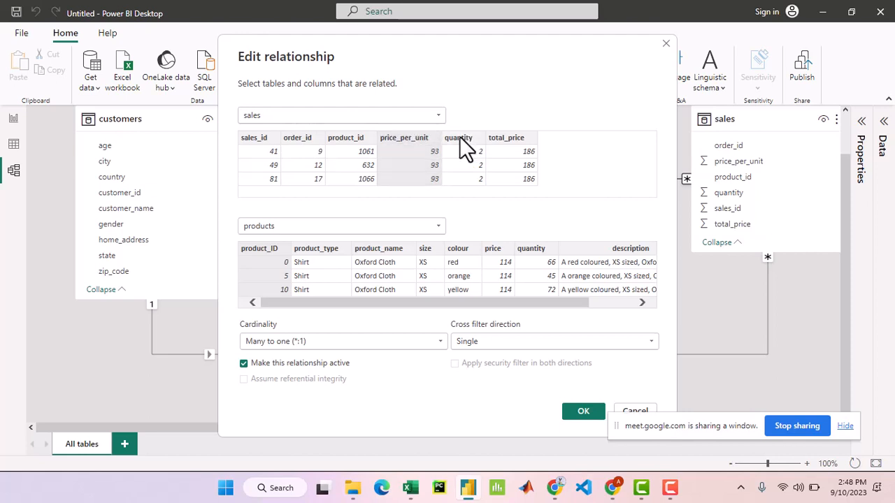
{"action": "left_click", "coordinate": [460, 138]}
{"action": "left_click", "coordinate": [505, 139]}
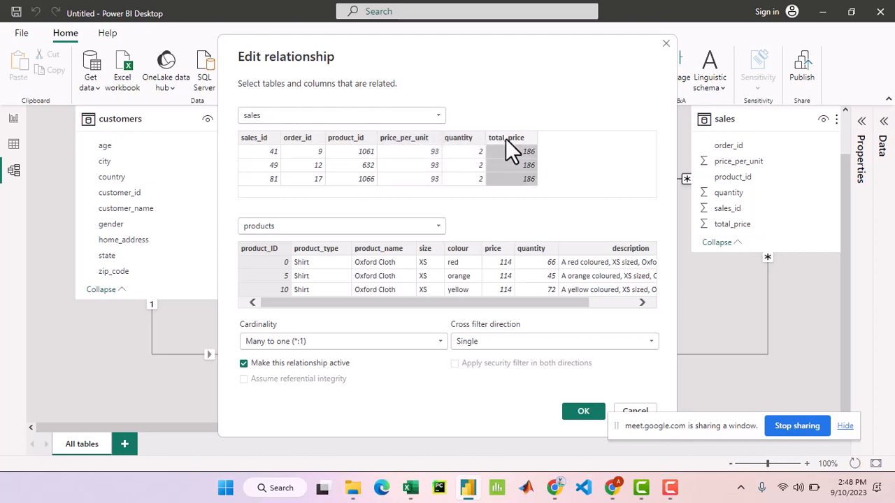
{"action": "left_click", "coordinate": [353, 137]}
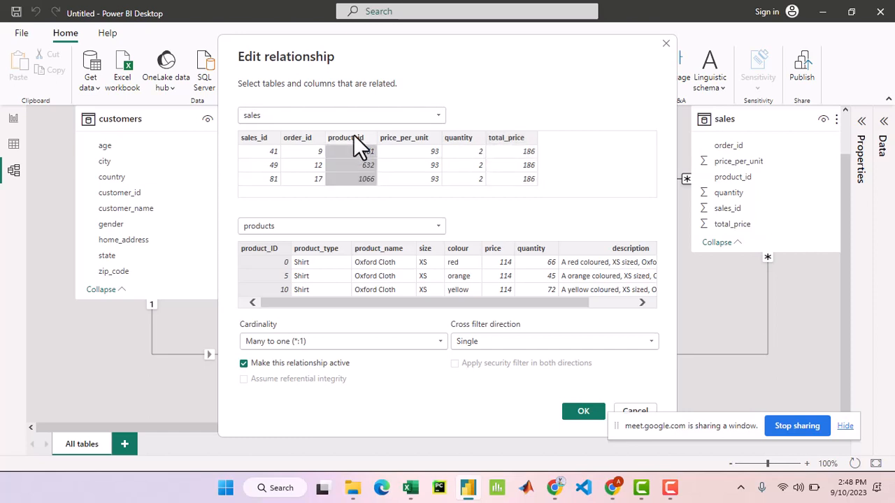
{"action": "left_click", "coordinate": [638, 406]}
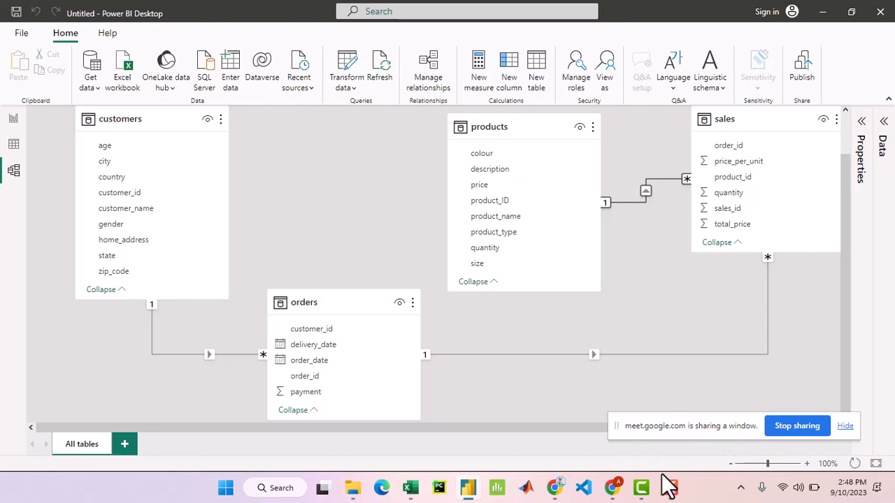
- Go to the report view and look over the Filters, Build a visual and Format panes, leaving Filters collapsed
{"action": "scroll", "coordinate": [673, 420], "scroll_direction": "up", "scroll_amount": 1}
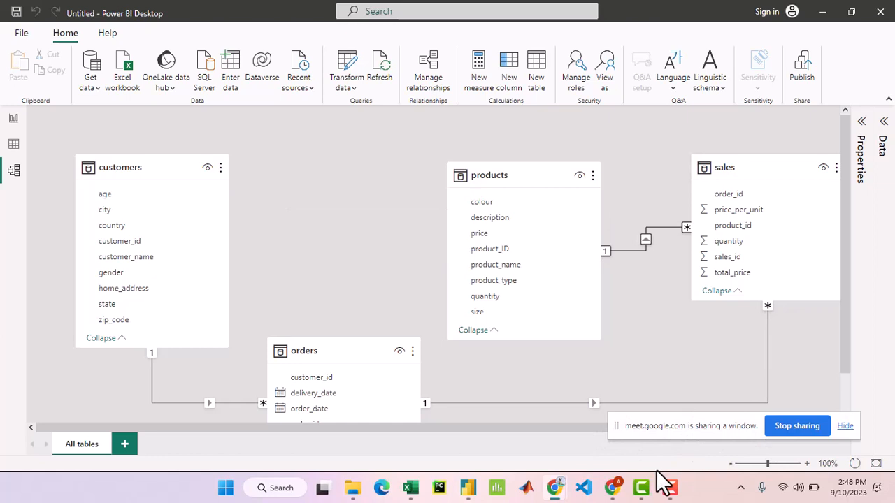
{"action": "left_click", "coordinate": [11, 122]}
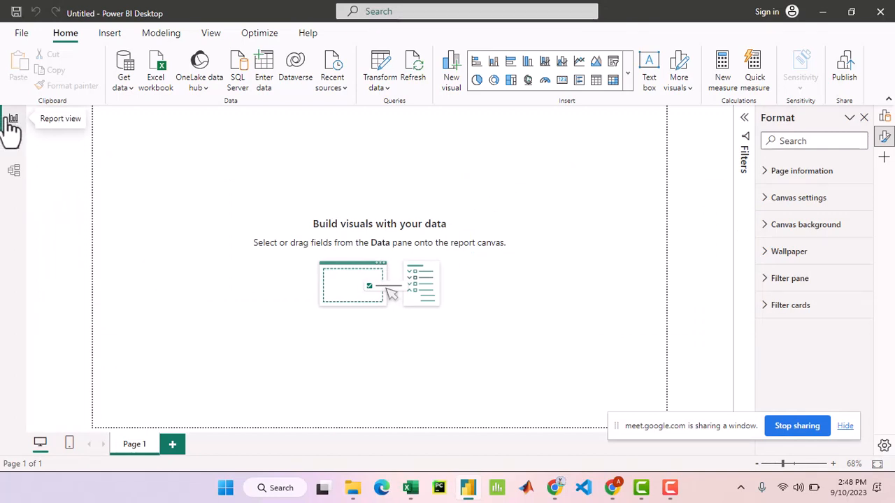
{"action": "left_click", "coordinate": [748, 126]}
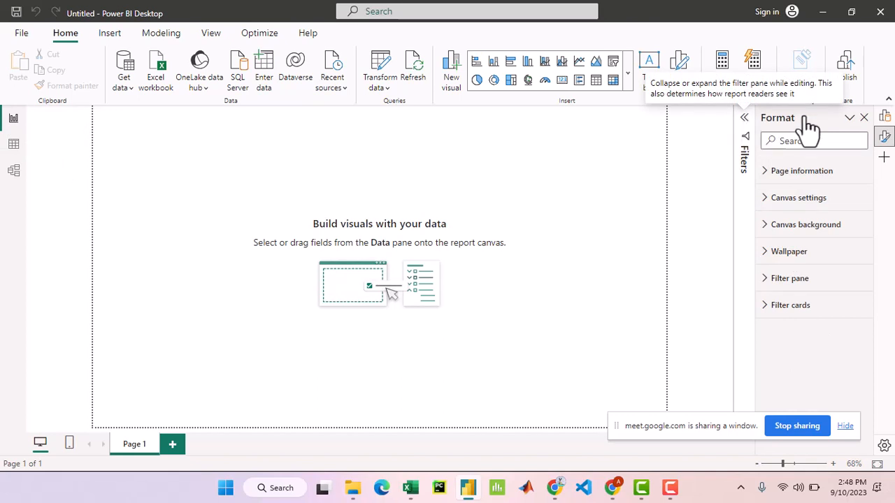
{"action": "left_click", "coordinate": [885, 117]}
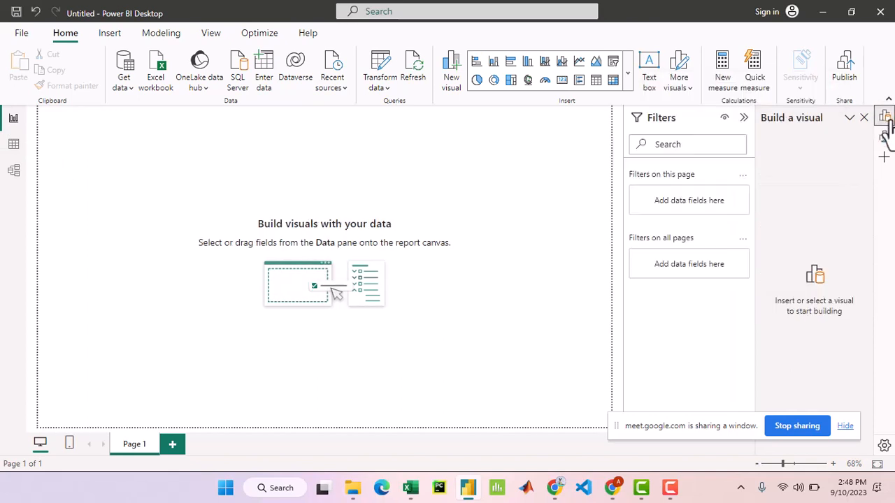
{"action": "left_click", "coordinate": [885, 138]}
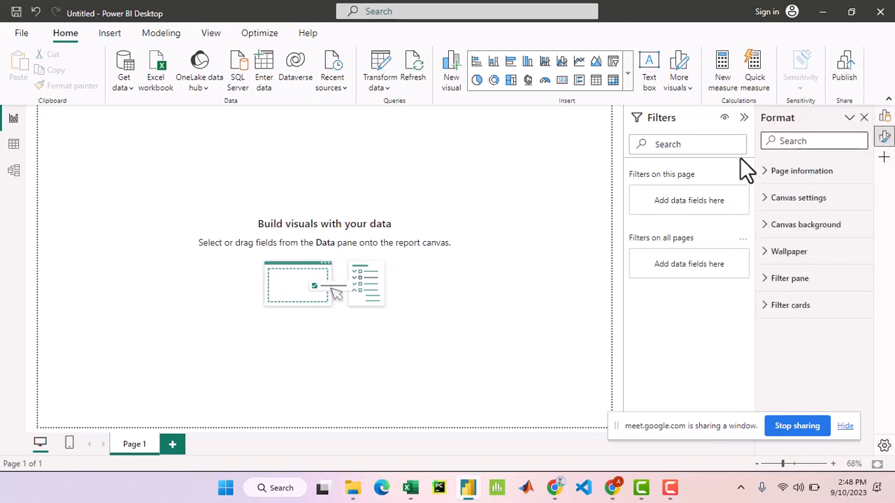
{"action": "left_click", "coordinate": [744, 117]}
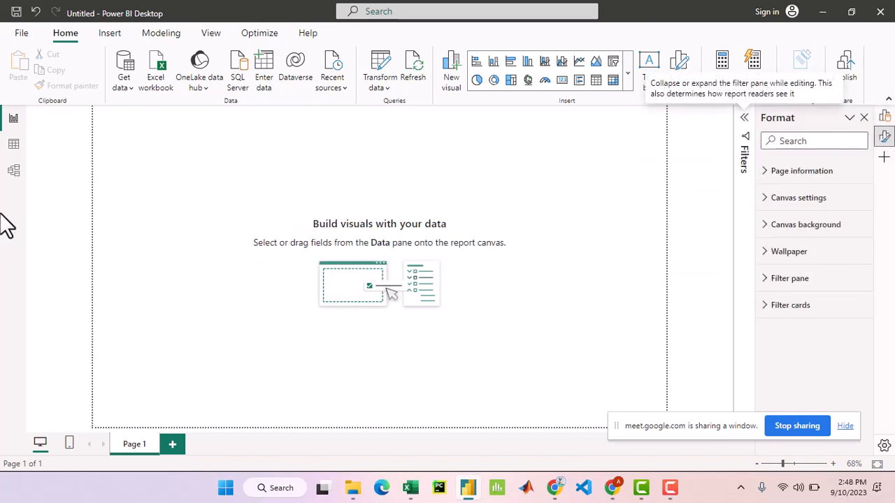
- Review the customers, orders, products and sales tables in table view, revisit the blank report page, and return to the customers table
{"action": "left_click", "coordinate": [19, 148]}
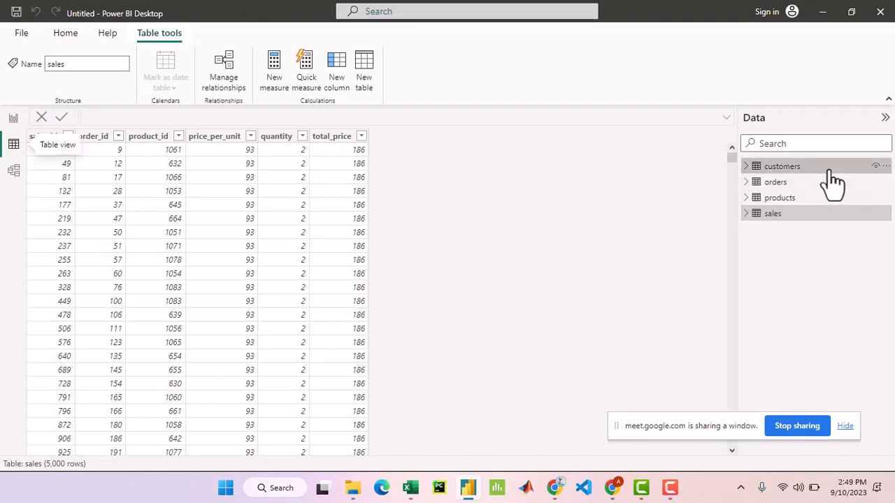
{"action": "left_click", "coordinate": [781, 166]}
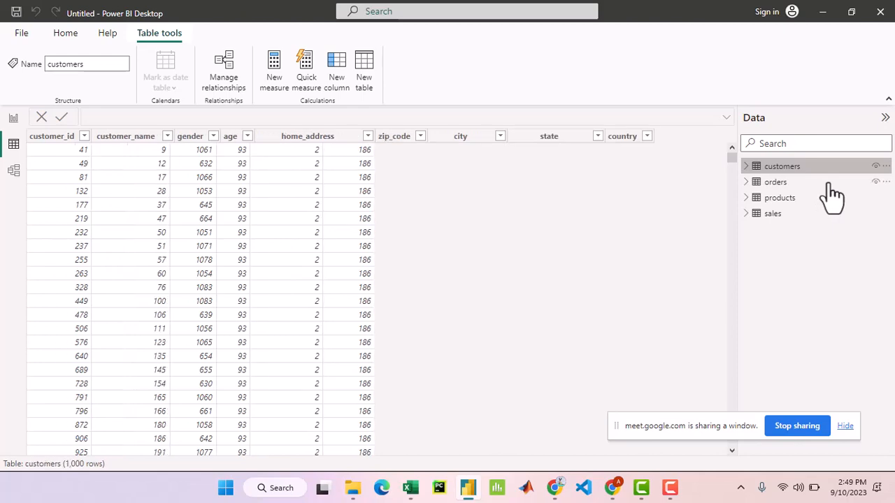
{"action": "left_click", "coordinate": [828, 183]}
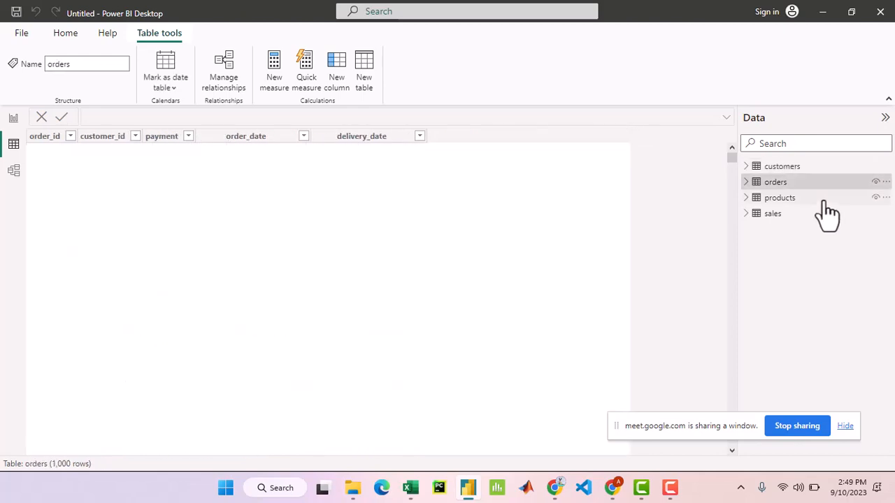
{"action": "left_click", "coordinate": [825, 200]}
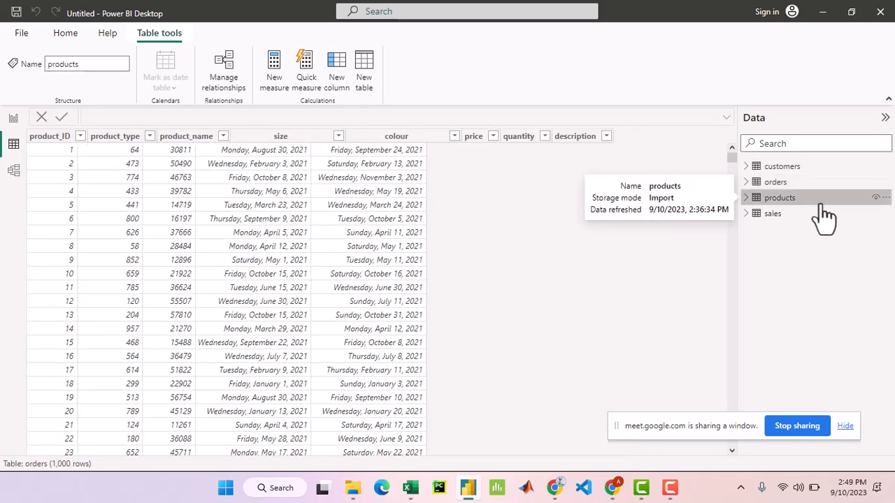
{"action": "left_click", "coordinate": [819, 215]}
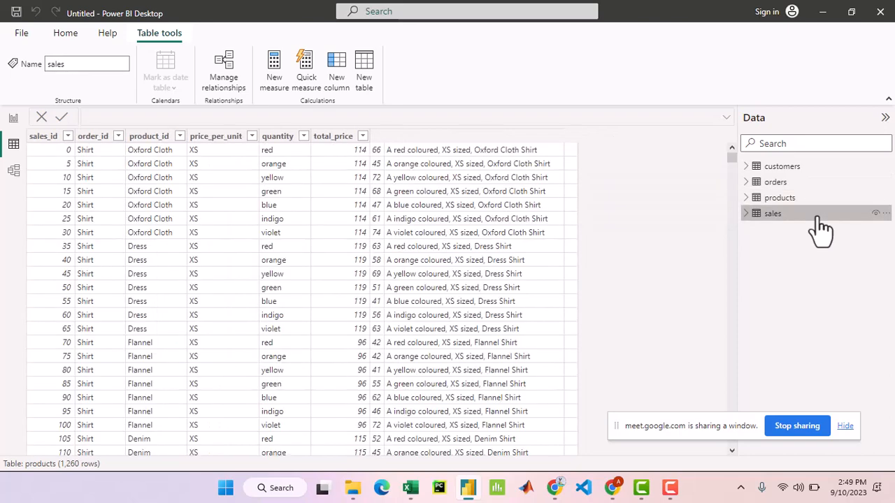
{"action": "left_click", "coordinate": [830, 172]}
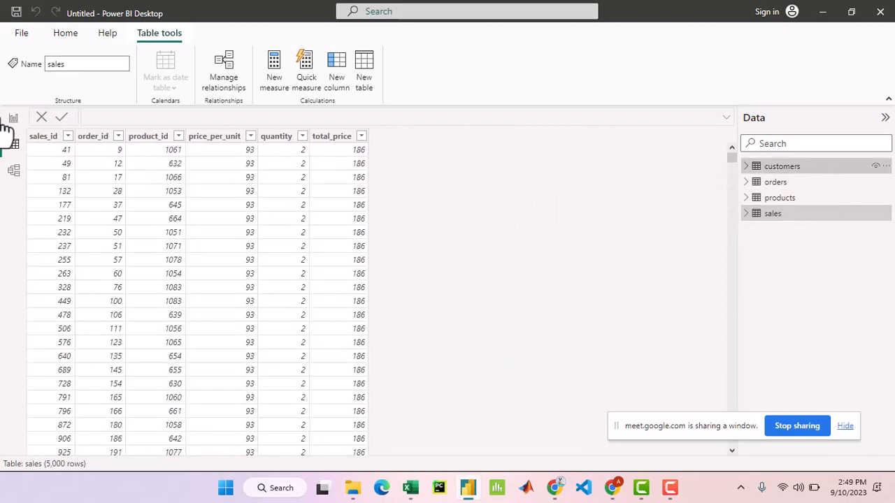
{"action": "left_click", "coordinate": [14, 117]}
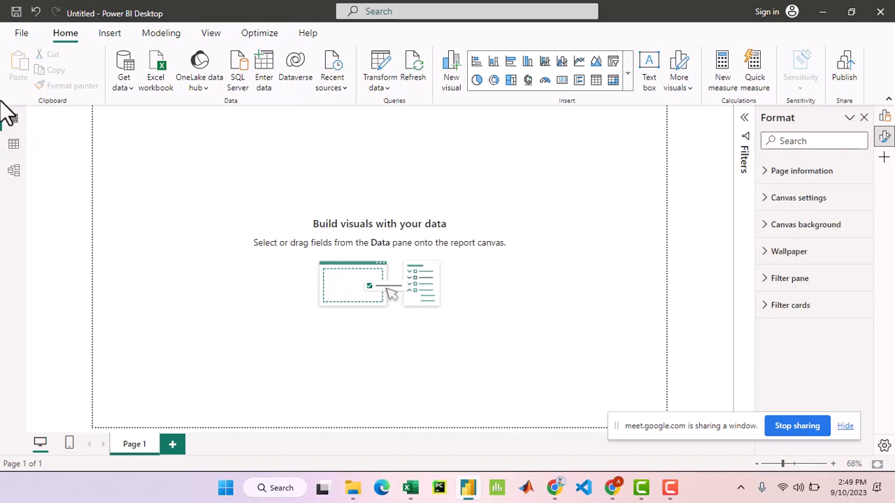
{"action": "left_click", "coordinate": [13, 145]}
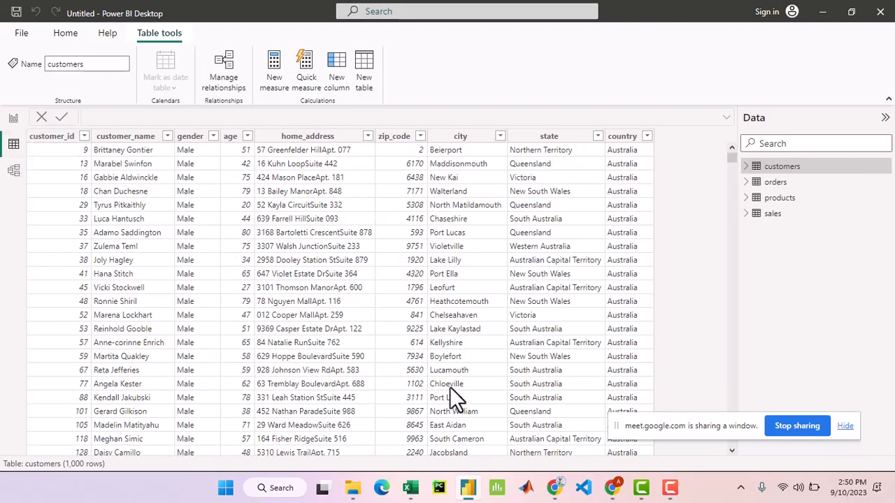
- Switch to the Google Meet call in Chrome and admit the participant waiting to join
{"action": "left_click", "coordinate": [614, 491]}
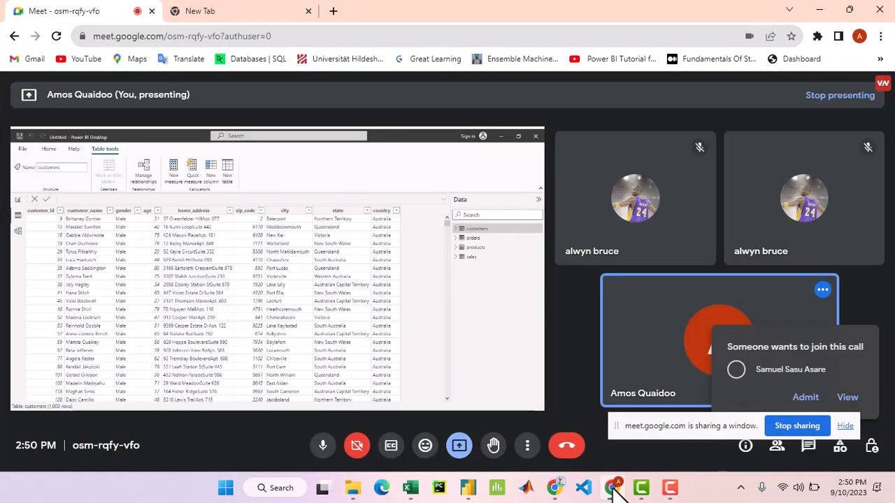
{"action": "left_click", "coordinate": [805, 398]}
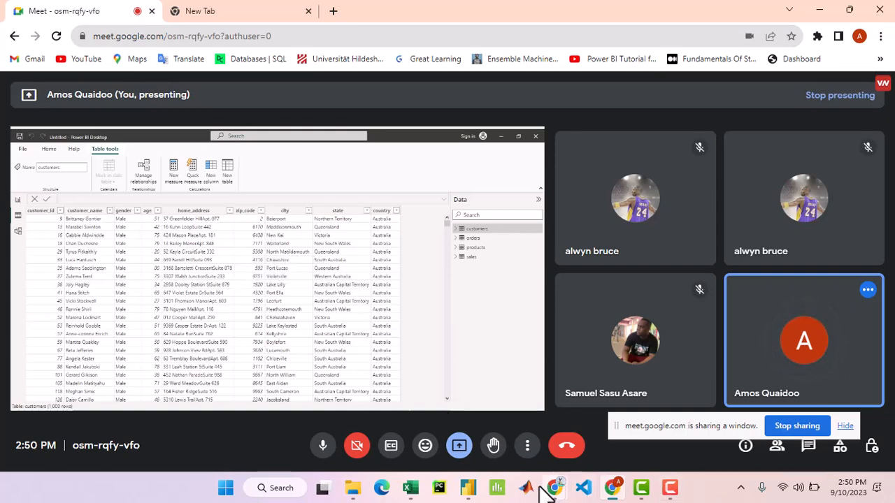
- Switch back to Power BI Desktop and examine the customers table rows and the list of values in the gender column
{"action": "left_click", "coordinate": [468, 488]}
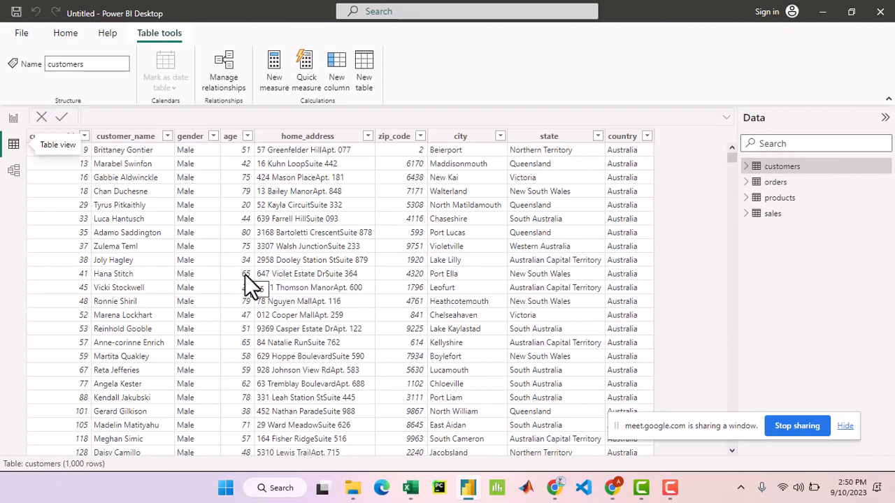
{"action": "scroll", "coordinate": [248, 274], "scroll_direction": "down", "scroll_amount": 6}
{"action": "scroll", "coordinate": [249, 273], "scroll_direction": "up", "scroll_amount": 6}
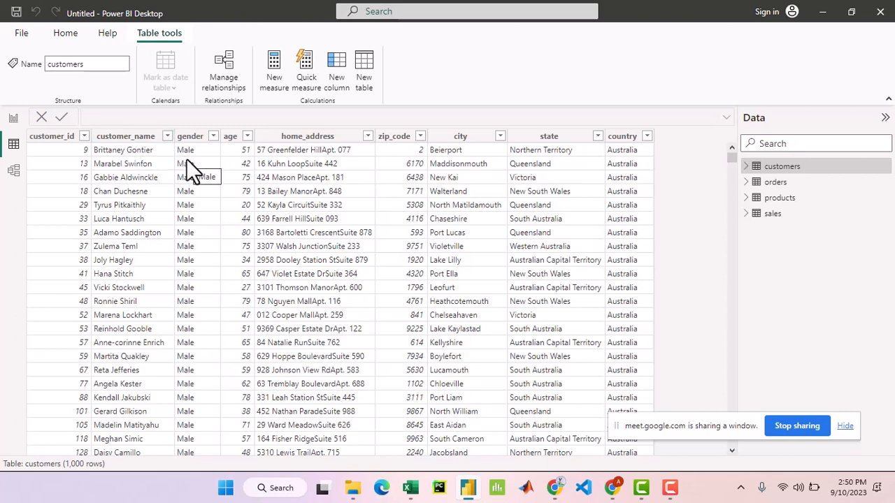
{"action": "scroll", "coordinate": [195, 167], "scroll_direction": "down", "scroll_amount": 5}
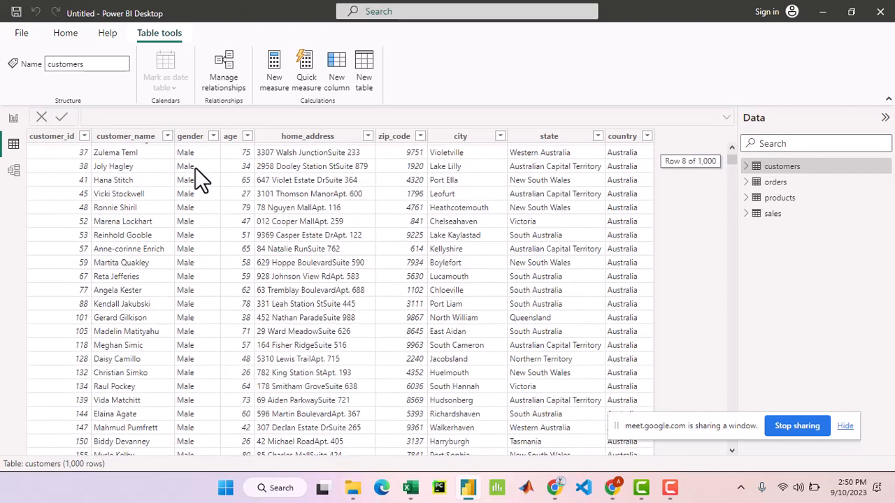
{"action": "scroll", "coordinate": [199, 180], "scroll_direction": "up", "scroll_amount": 5}
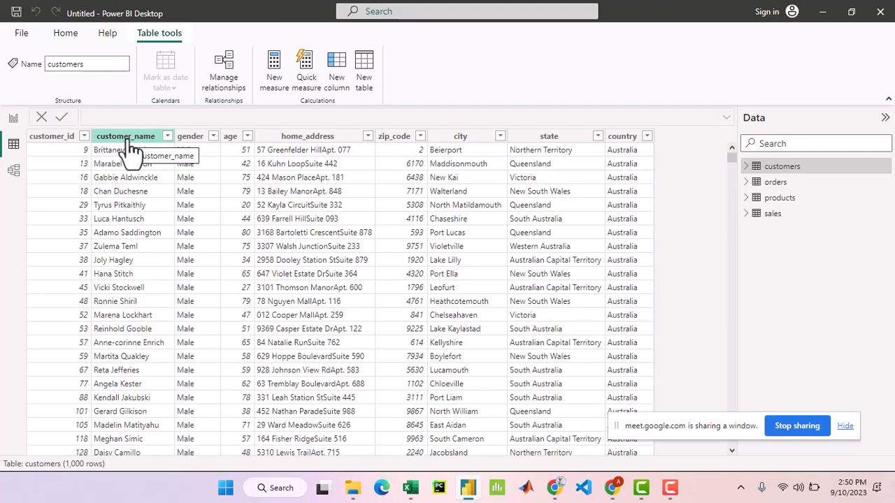
{"action": "left_click", "coordinate": [210, 140]}
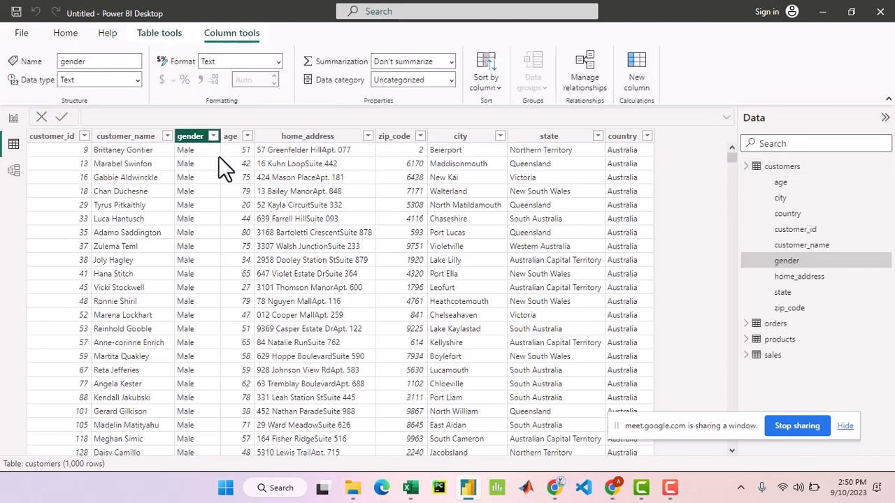
{"action": "left_click", "coordinate": [213, 136]}
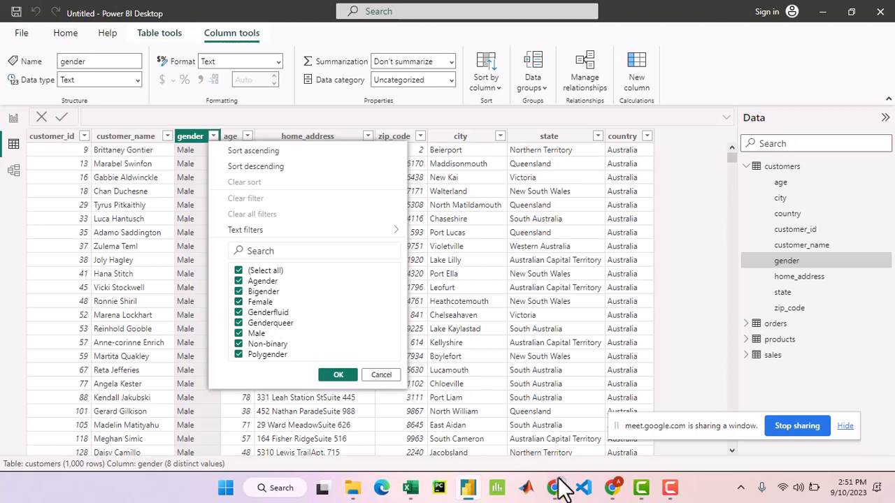
- Check the Google Meet call in Chrome, return to Power BI Desktop, and dismiss the gender filter list without filtering
{"action": "mouse_move", "coordinate": [552, 492]}
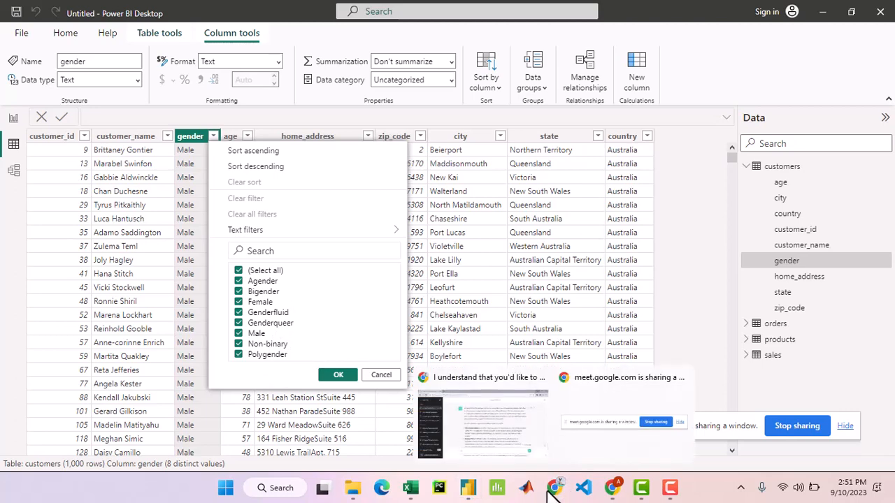
{"action": "left_click", "coordinate": [612, 489]}
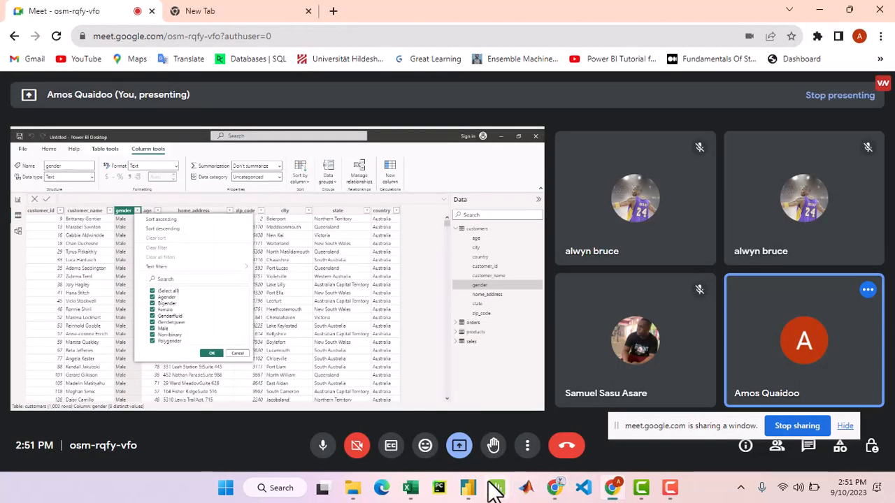
{"action": "left_click", "coordinate": [468, 488]}
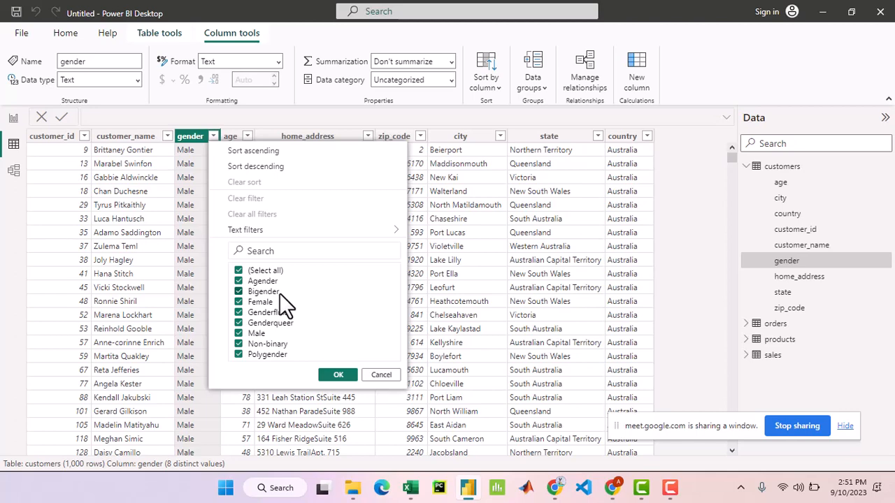
{"action": "left_click", "coordinate": [673, 225]}
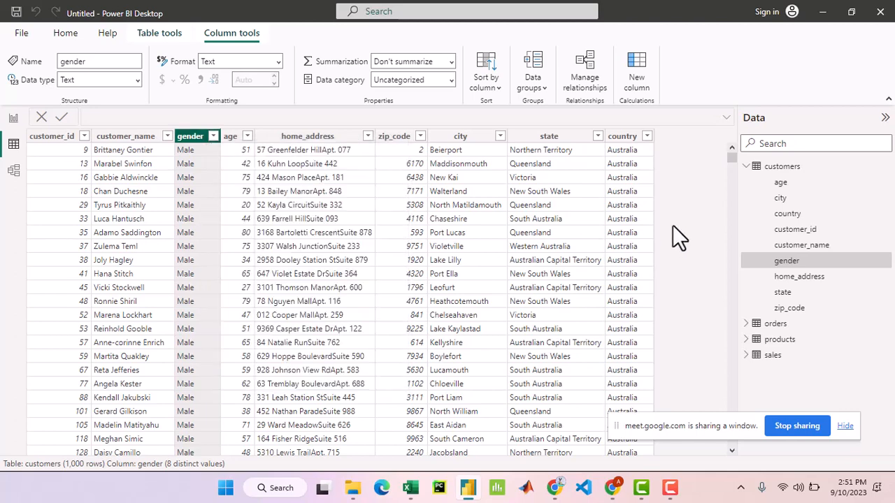
- Open the products table and examine the product_type column's distinct values and rows without applying a filter
{"action": "left_click", "coordinate": [781, 340]}
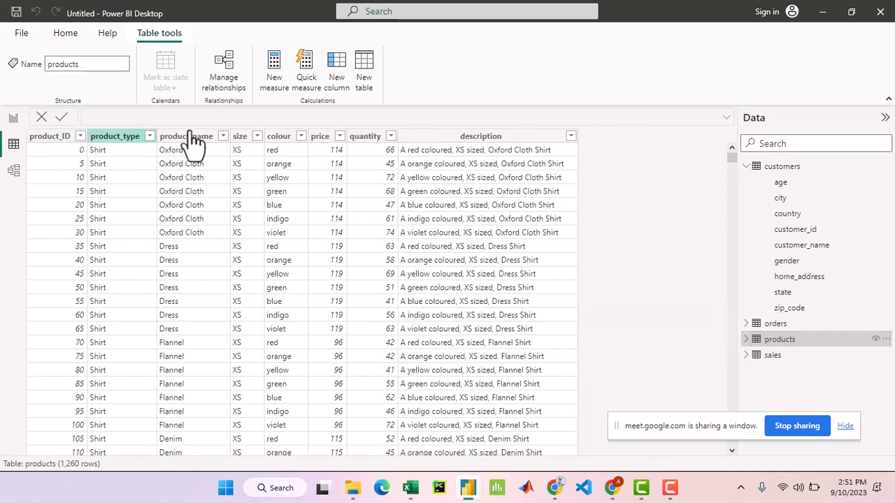
{"action": "left_click", "coordinate": [115, 137]}
{"action": "left_click", "coordinate": [150, 137]}
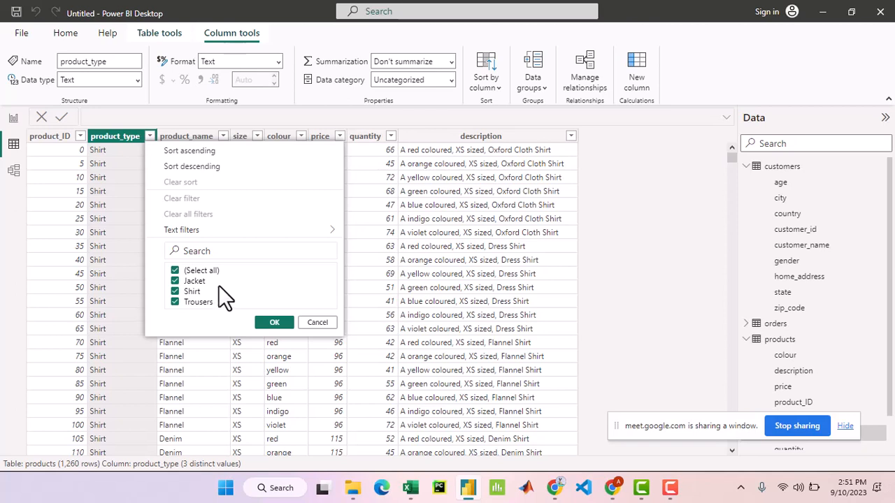
{"action": "left_click", "coordinate": [119, 142]}
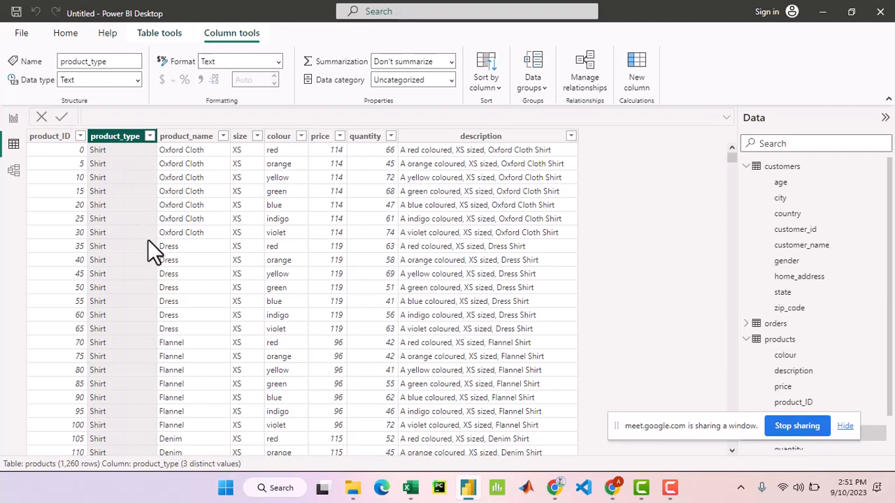
{"action": "scroll", "coordinate": [147, 240], "scroll_direction": "down", "scroll_amount": 7}
{"action": "scroll", "coordinate": [146, 241], "scroll_direction": "down", "scroll_amount": 5}
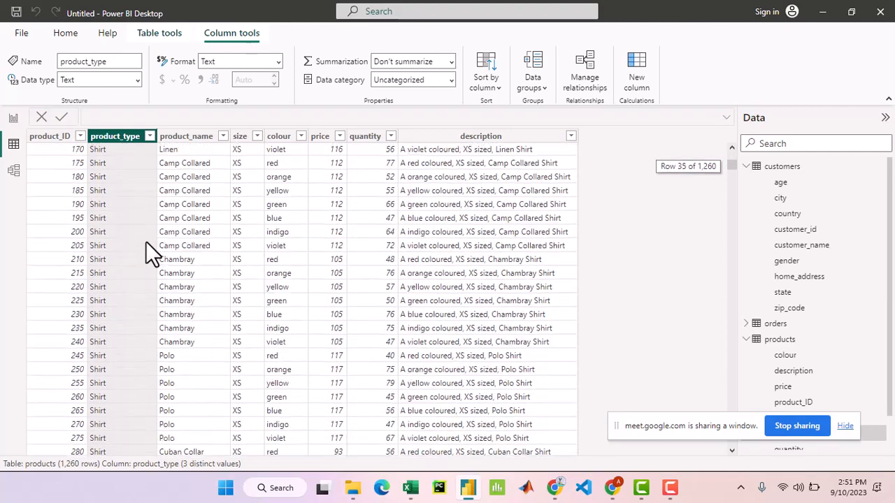
{"action": "scroll", "coordinate": [142, 241], "scroll_direction": "up", "scroll_amount": 8}
{"action": "scroll", "coordinate": [142, 241], "scroll_direction": "up", "scroll_amount": 2}
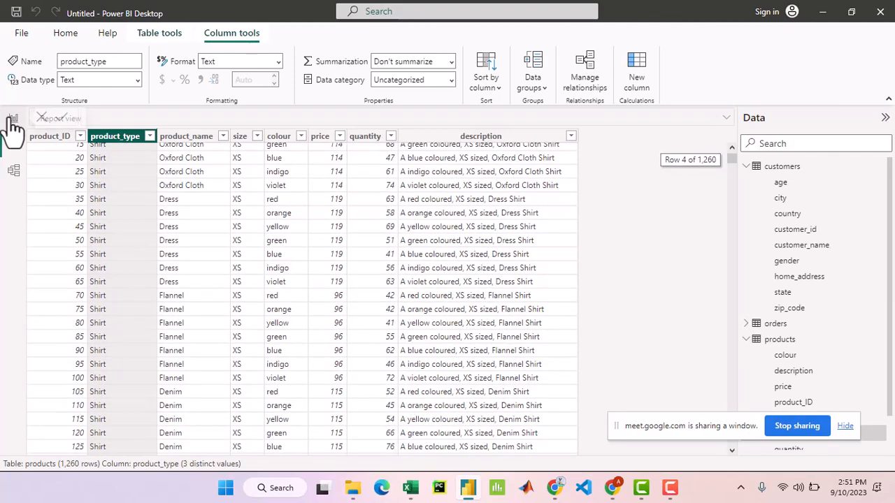
- Insert a stacked column chart on the blank report page and enlarge it slightly
{"action": "left_click", "coordinate": [10, 119]}
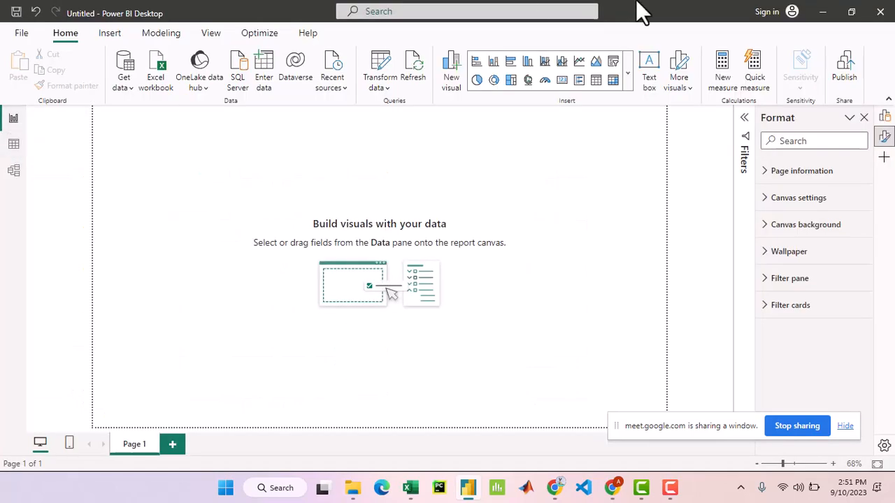
{"action": "left_click", "coordinate": [498, 58]}
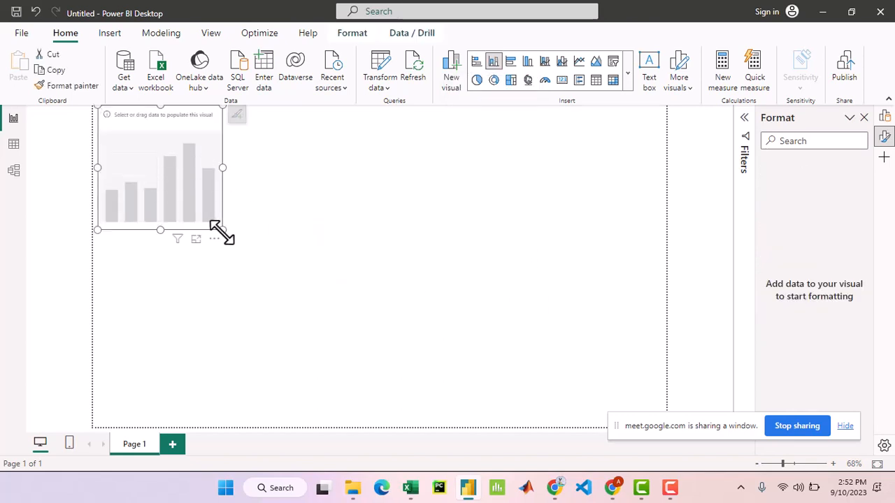
{"action": "left_click_drag", "start_coordinate": [221, 230], "coordinate": [274, 241]}
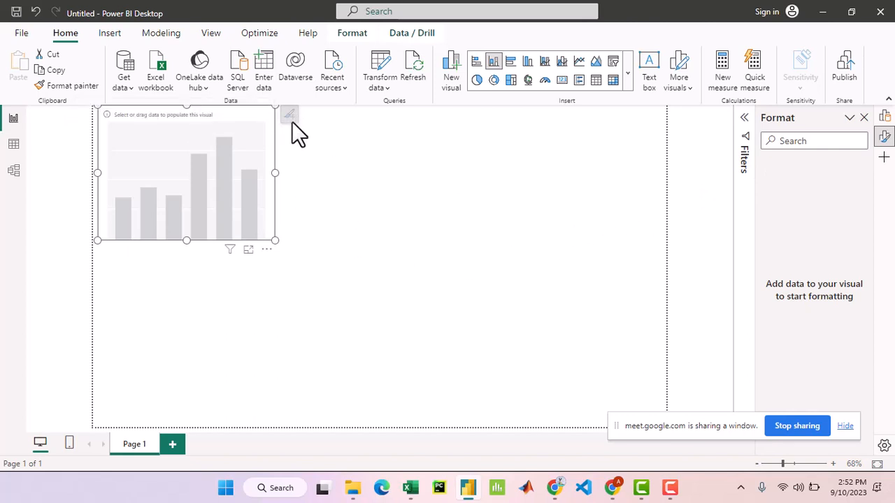
{"action": "left_click", "coordinate": [454, 267]}
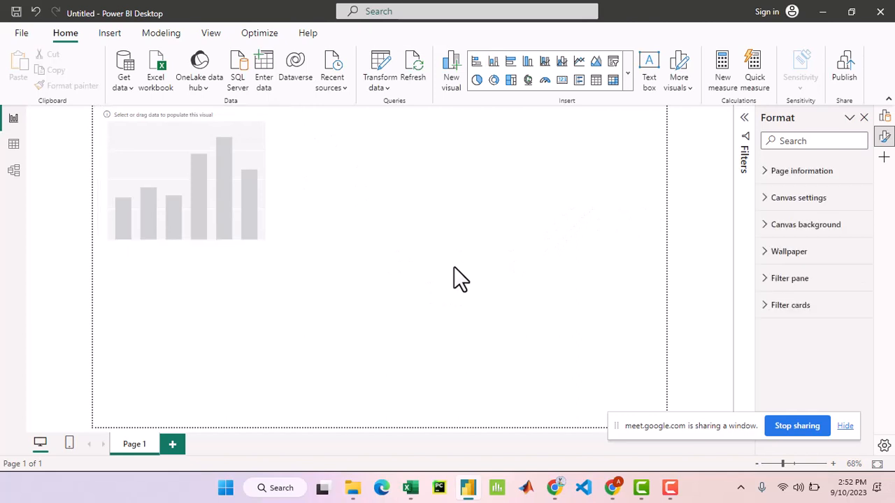
- Set the column chart's X-axis to the gender field from the customers table
{"action": "left_click", "coordinate": [248, 115]}
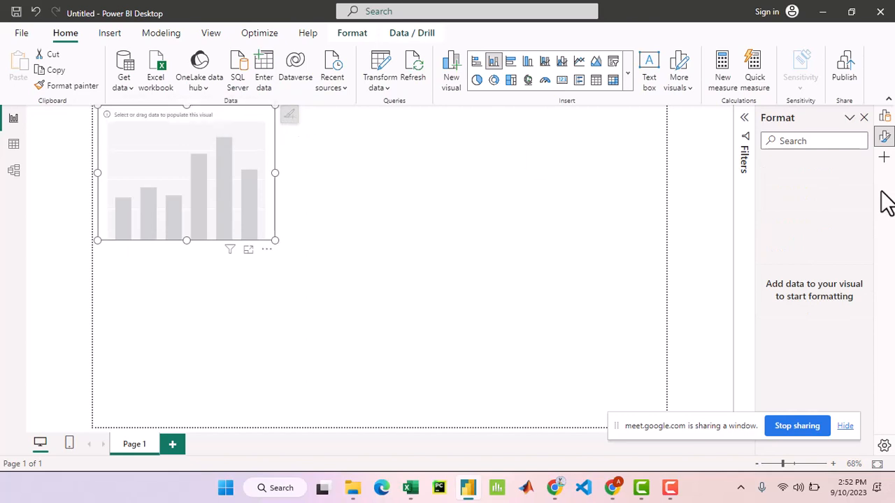
{"action": "left_click", "coordinate": [884, 119]}
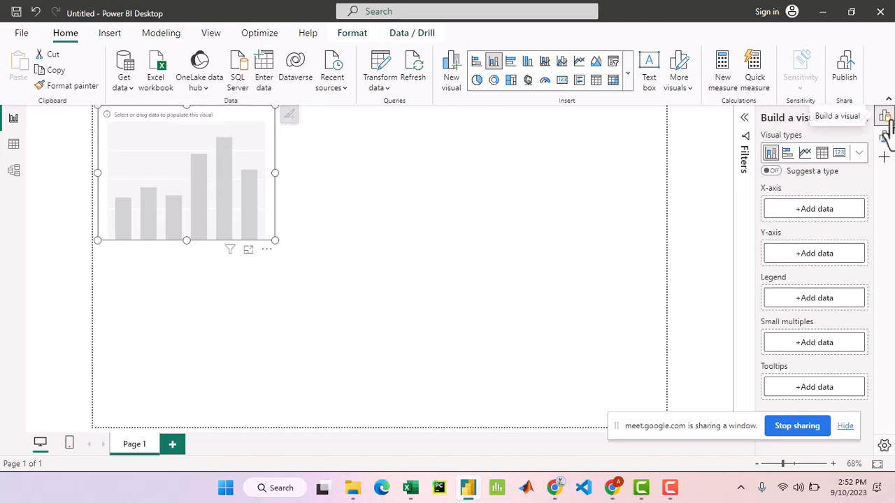
{"action": "left_click", "coordinate": [839, 219]}
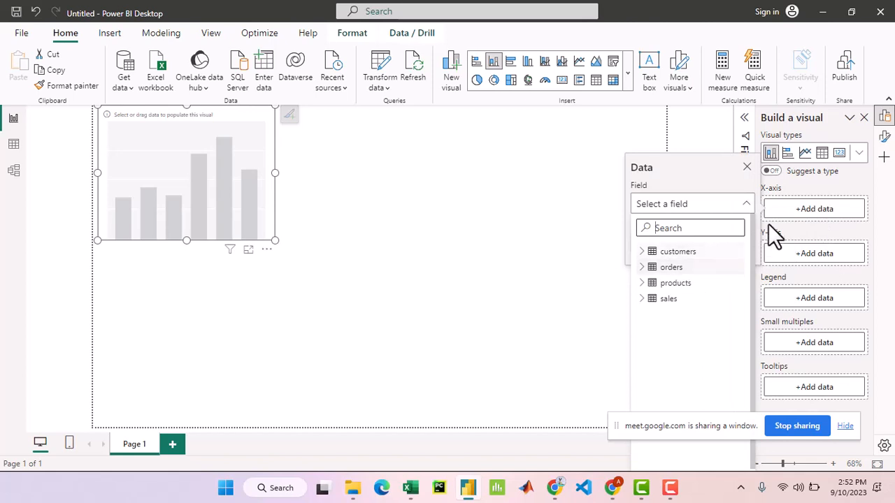
{"action": "left_click", "coordinate": [834, 224]}
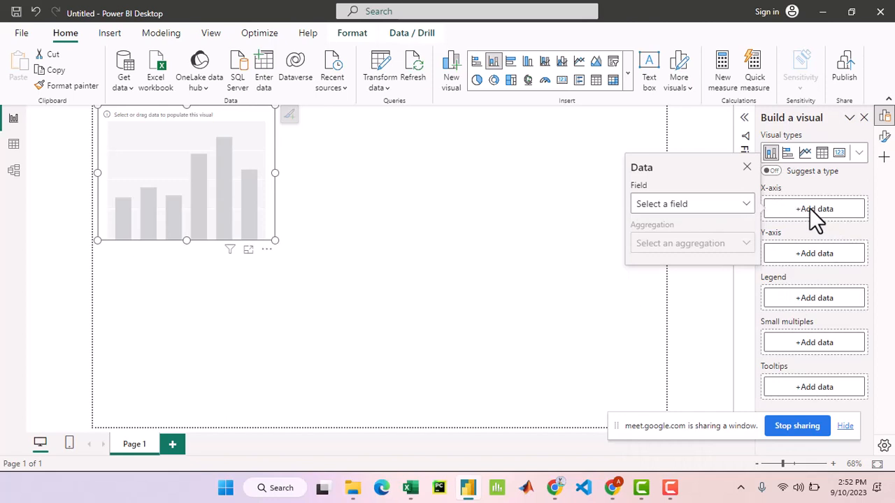
{"action": "left_click", "coordinate": [809, 209]}
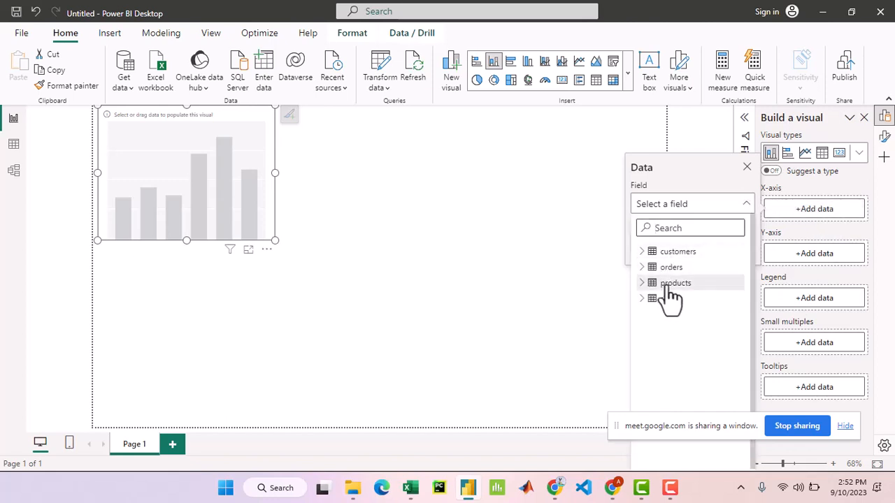
{"action": "left_click", "coordinate": [641, 254]}
{"action": "left_click", "coordinate": [639, 254]}
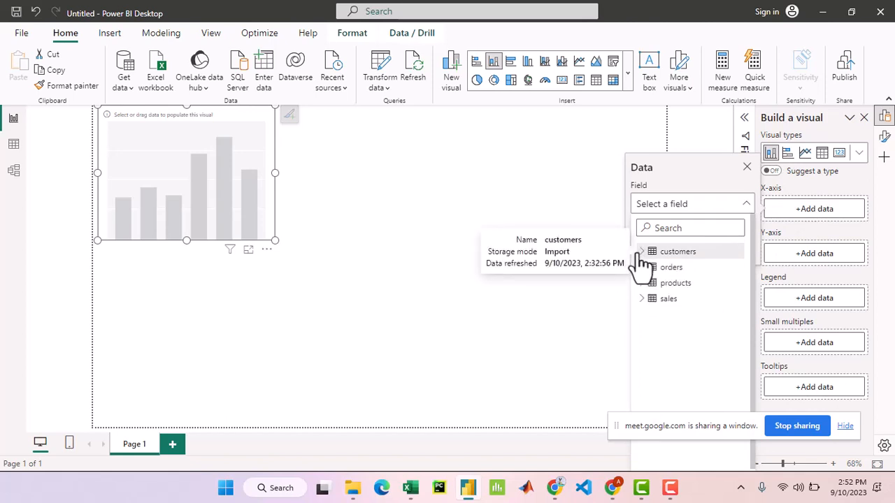
{"action": "left_click", "coordinate": [640, 256]}
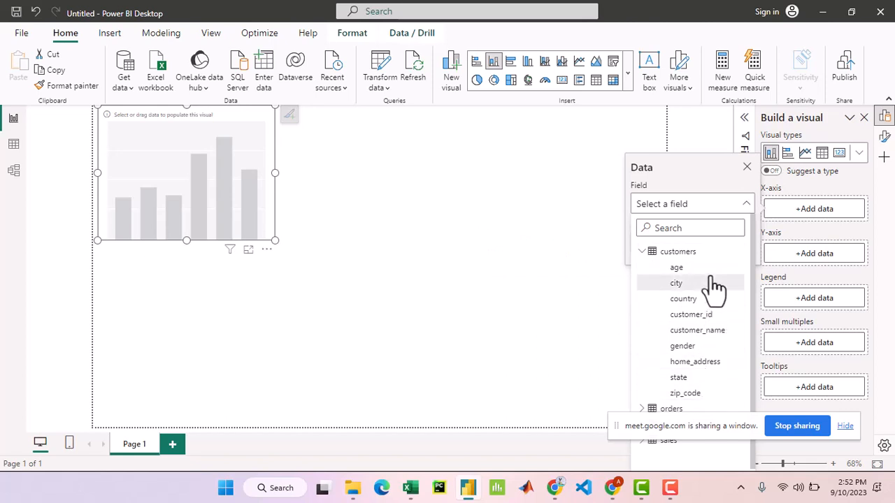
{"action": "left_click", "coordinate": [711, 358]}
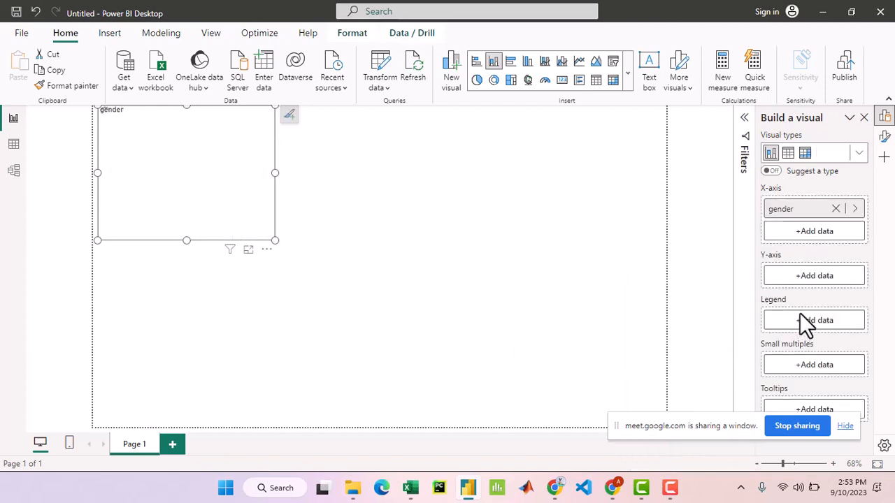
- Add total_price from the sales table to the column chart's Y-axis
{"action": "left_click", "coordinate": [825, 277]}
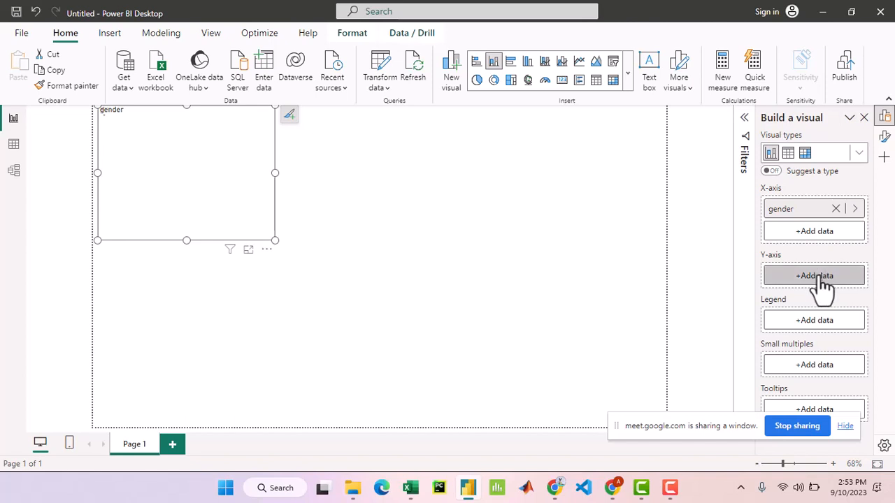
{"action": "left_click", "coordinate": [825, 276]}
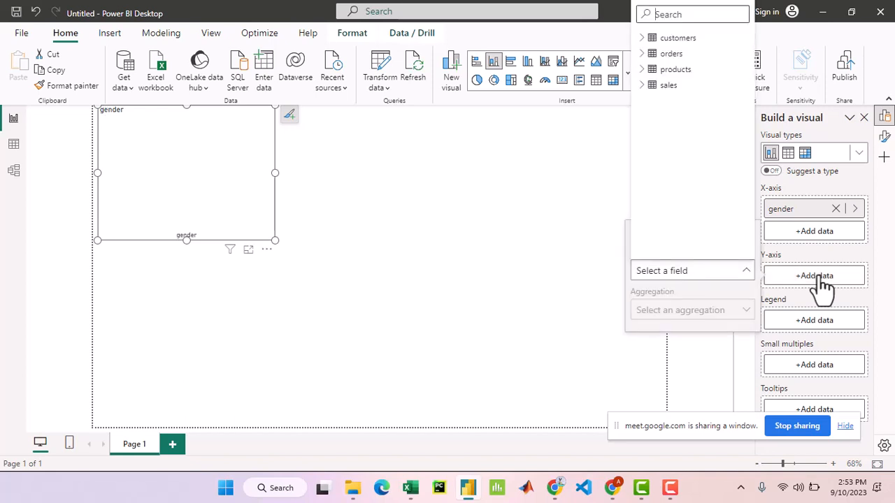
{"action": "left_click", "coordinate": [642, 85]}
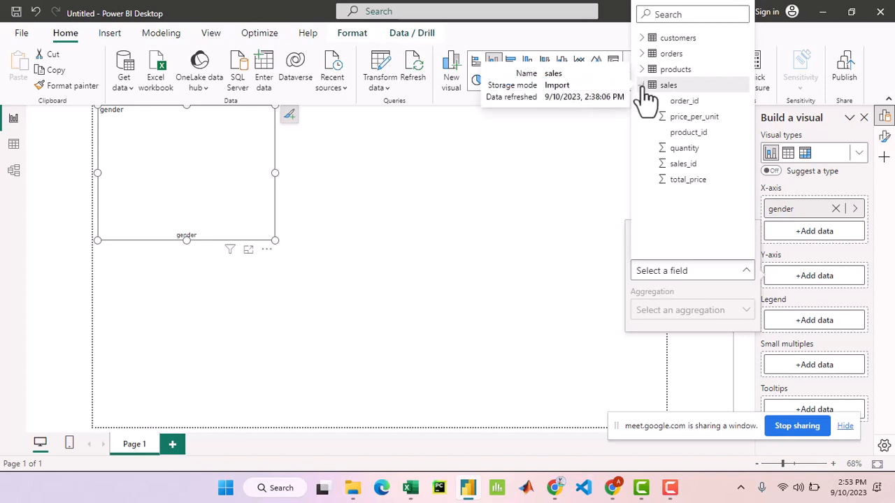
{"action": "left_click", "coordinate": [717, 183]}
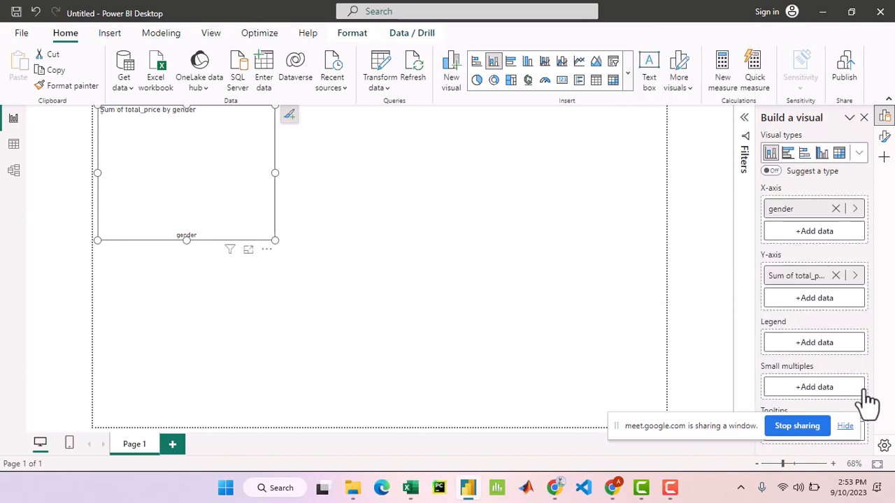
- Add product_type from the products table as the column chart's legend
{"action": "left_click", "coordinate": [827, 348]}
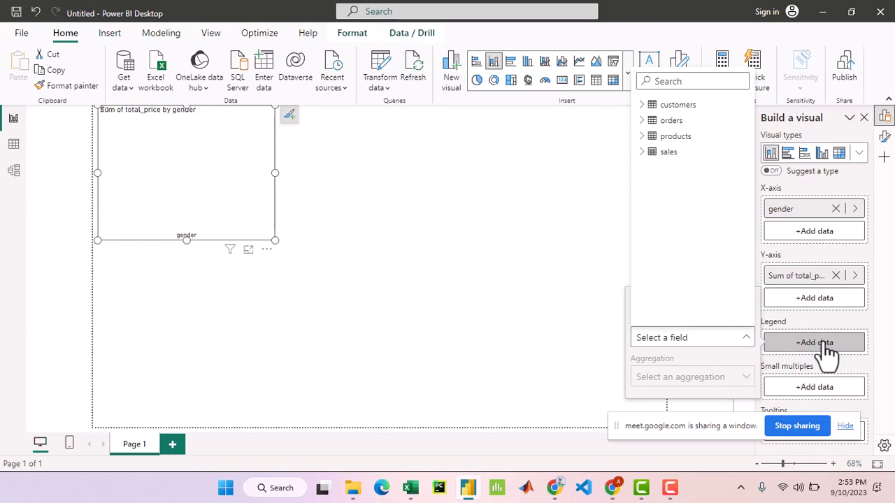
{"action": "left_click", "coordinate": [650, 123]}
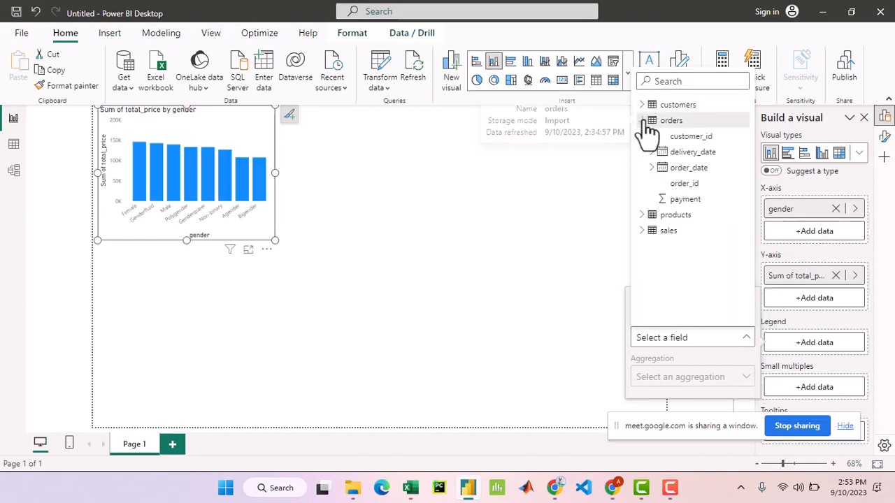
{"action": "left_click", "coordinate": [646, 216]}
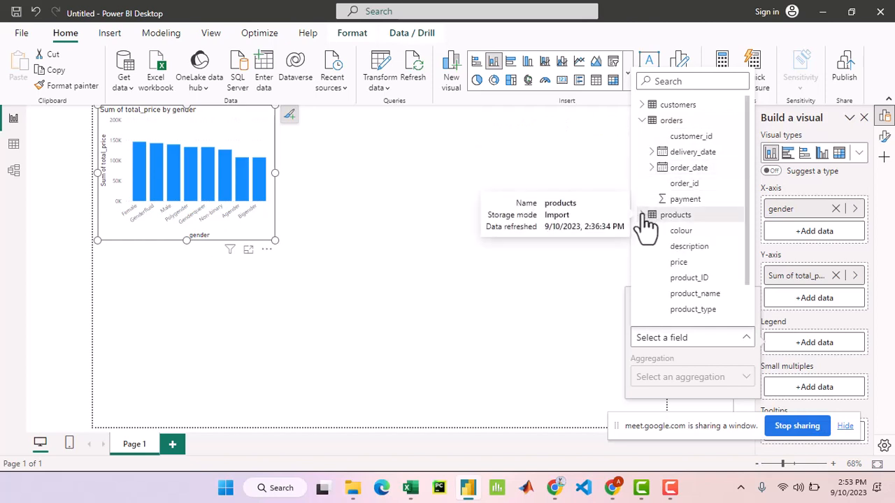
{"action": "left_click", "coordinate": [711, 312]}
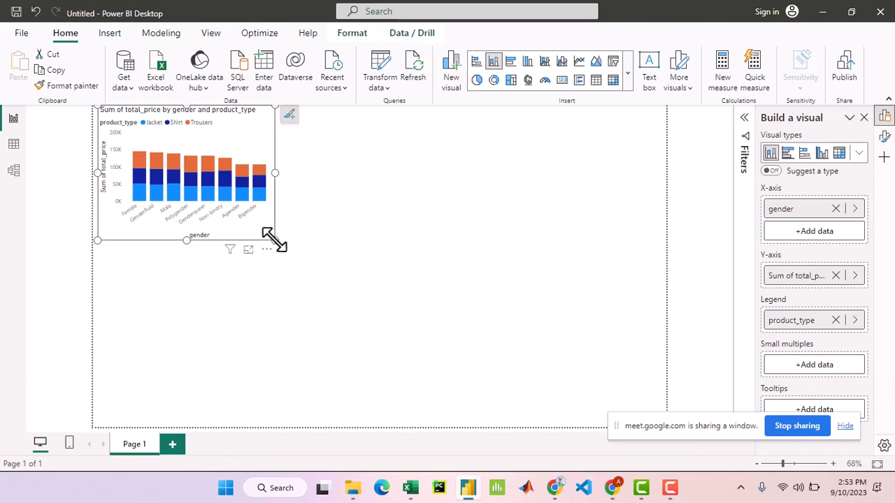
- Enlarge the column chart to examine the total price of the Female bar's jacket and shirt segments, then shrink it again
{"action": "left_click_drag", "start_coordinate": [274, 241], "coordinate": [758, 495]}
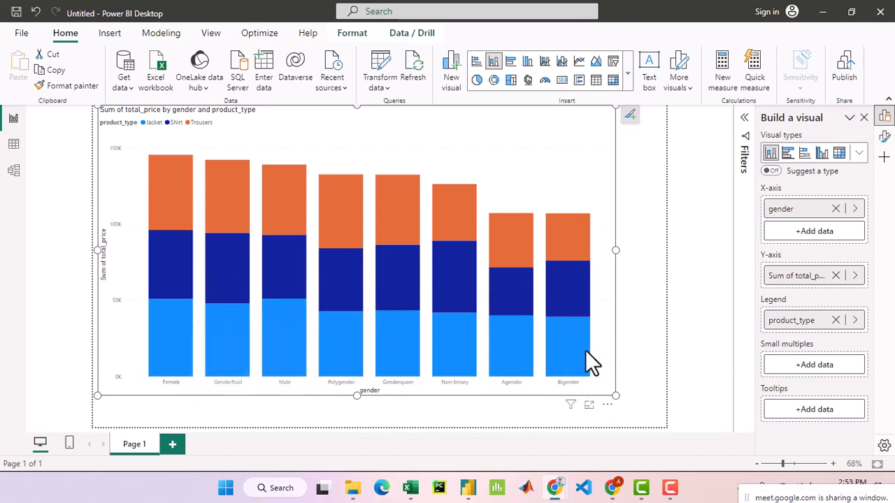
{"action": "left_click", "coordinate": [633, 116]}
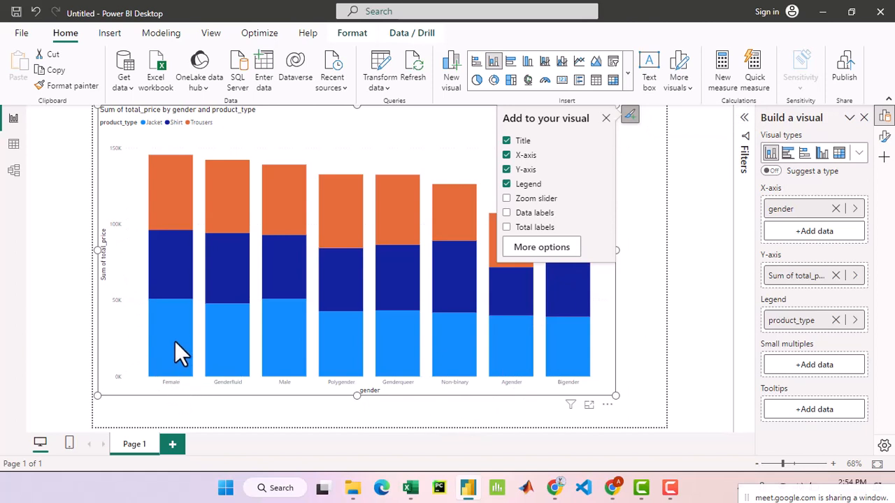
{"action": "mouse_move", "coordinate": [158, 334]}
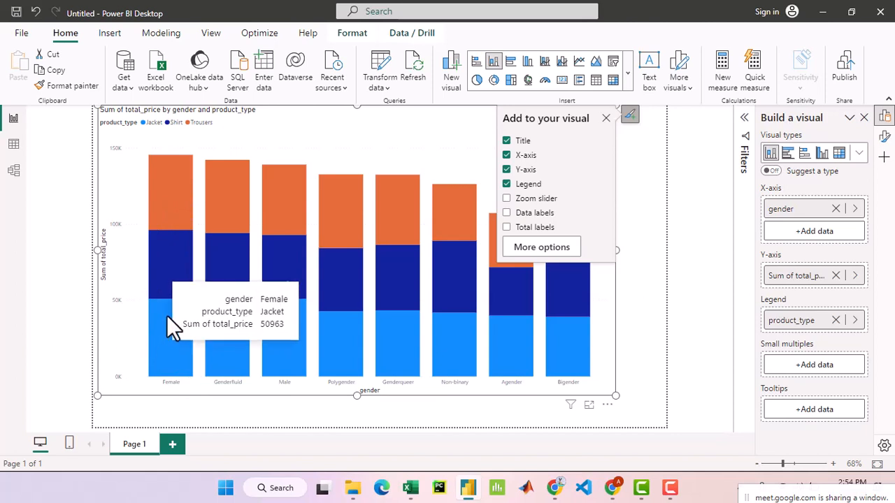
{"action": "mouse_move", "coordinate": [164, 271]}
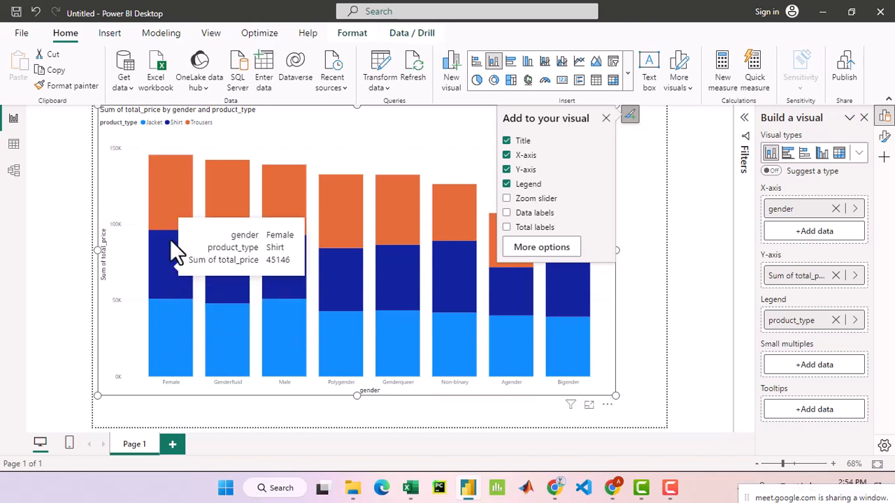
{"action": "mouse_move", "coordinate": [226, 350]}
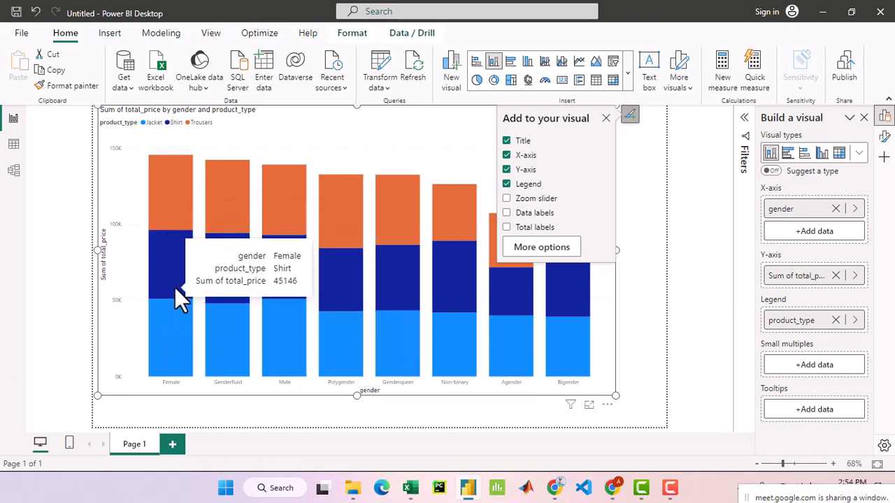
{"action": "mouse_move", "coordinate": [167, 211]}
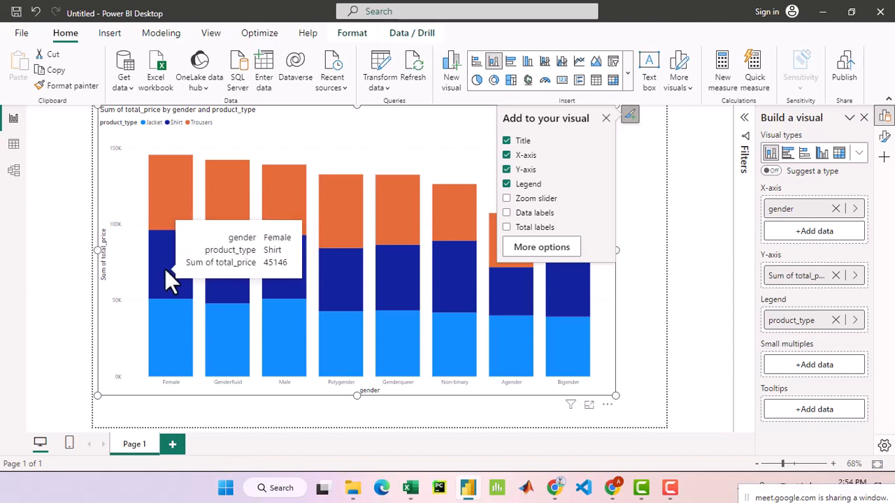
{"action": "left_click", "coordinate": [606, 118]}
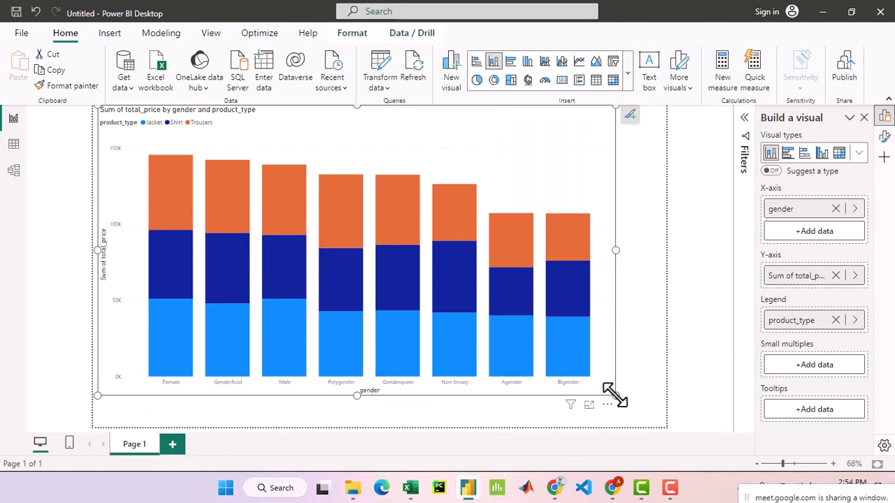
{"action": "left_click_drag", "start_coordinate": [615, 396], "coordinate": [332, 274]}
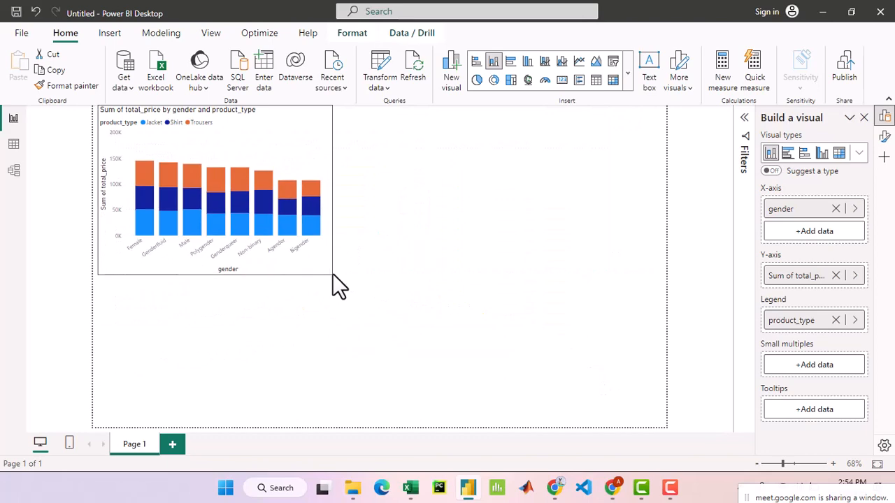
{"action": "left_click", "coordinate": [613, 487]}
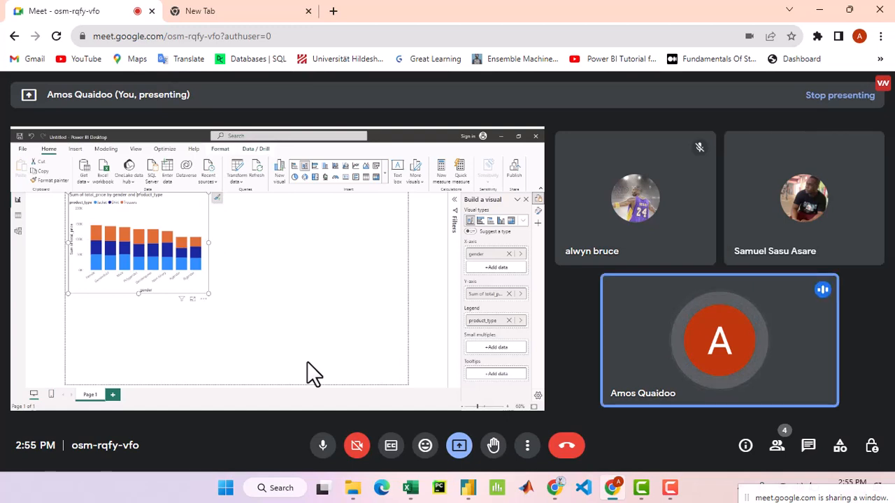
{"action": "left_click", "coordinate": [468, 487]}
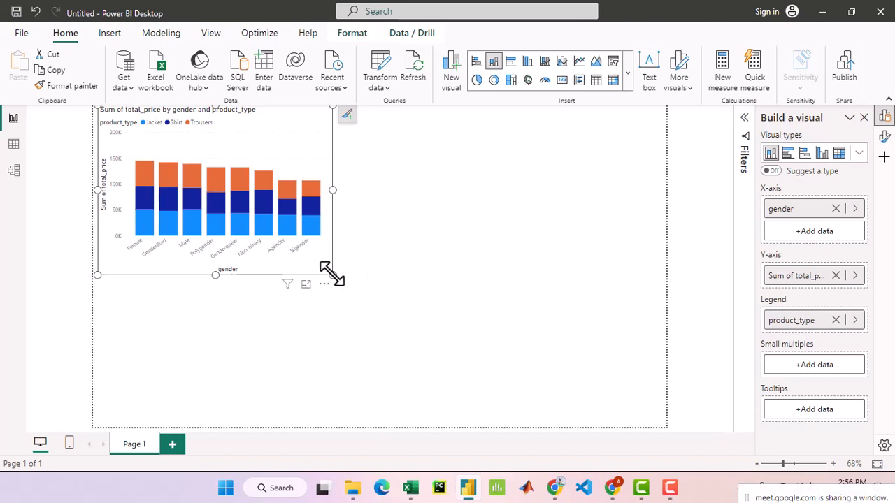
- Move the column chart against the page's left edge and reduce it to about a third of the page width
{"action": "left_click_drag", "start_coordinate": [332, 275], "coordinate": [555, 369]}
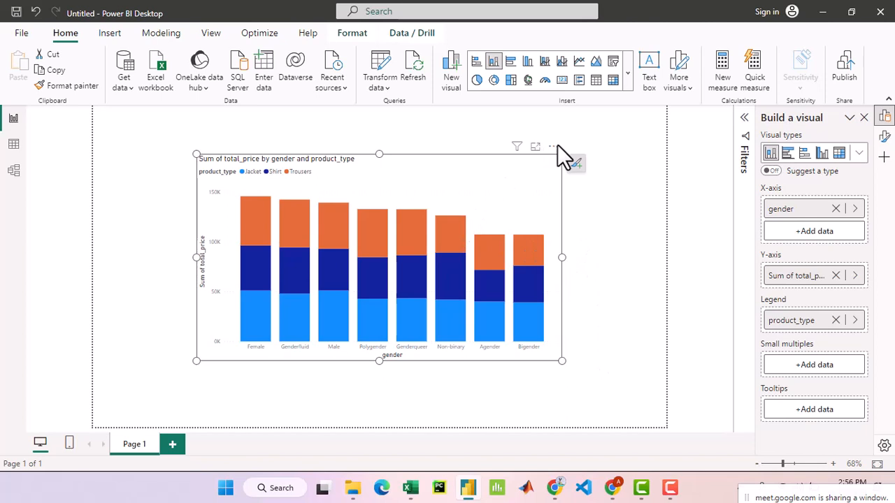
{"action": "left_click_drag", "start_coordinate": [553, 146], "coordinate": [447, 136]}
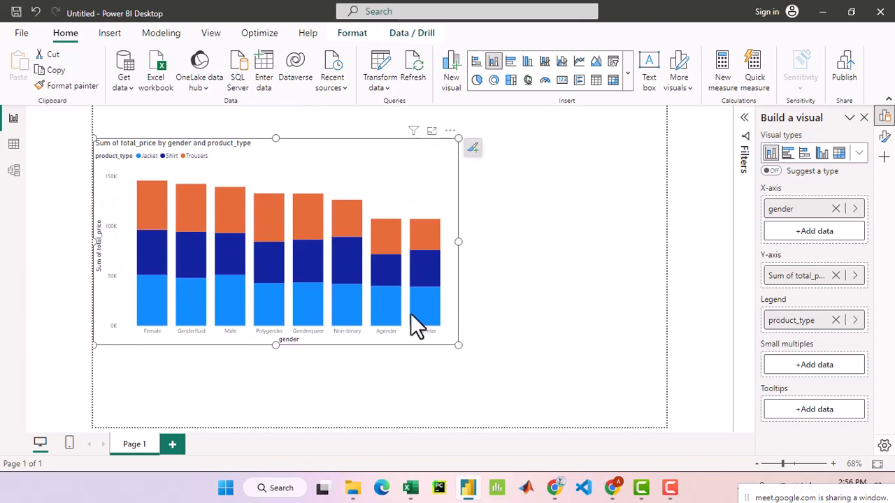
{"action": "mouse_move", "coordinate": [412, 314]}
{"action": "left_mouse_down"}
{"action": "mouse_move", "coordinate": [314, 278]}
{"action": "mouse_move", "coordinate": [274, 279]}
{"action": "mouse_move", "coordinate": [263, 290]}
{"action": "mouse_move", "coordinate": [272, 258]}
{"action": "left_mouse_up"}
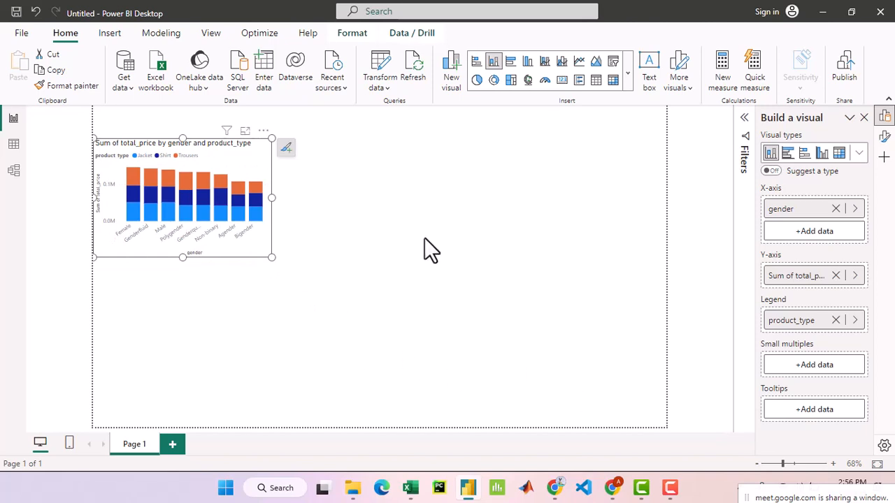
{"action": "left_click", "coordinate": [343, 207]}
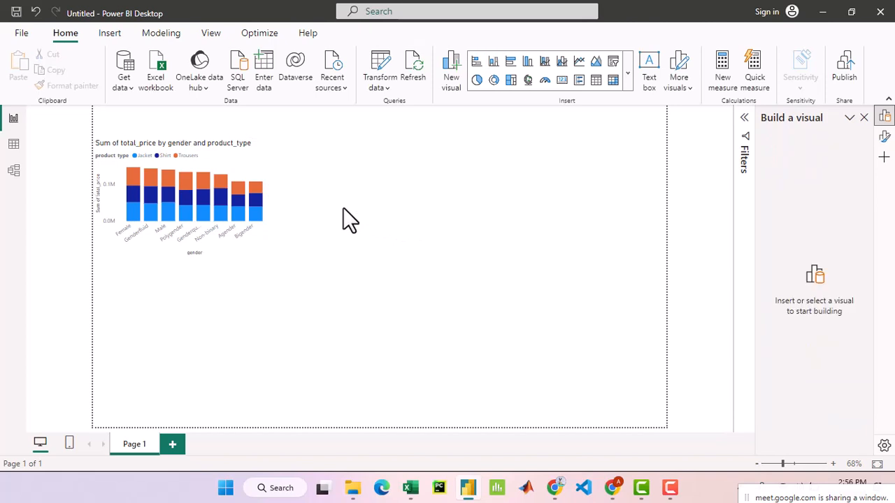
- Switch to the table view and examine the fields of the orders and sales tables alongside customers and products
{"action": "left_click", "coordinate": [9, 148]}
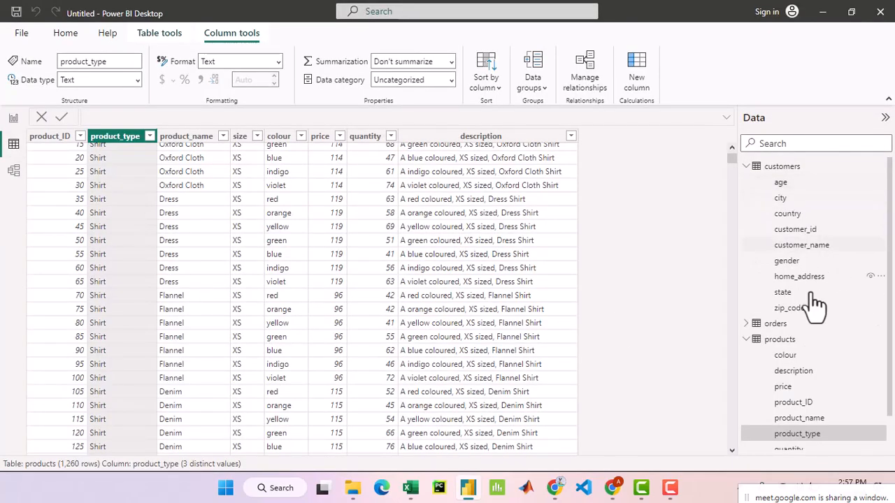
{"action": "scroll", "coordinate": [827, 344], "scroll_direction": "down", "scroll_amount": 1}
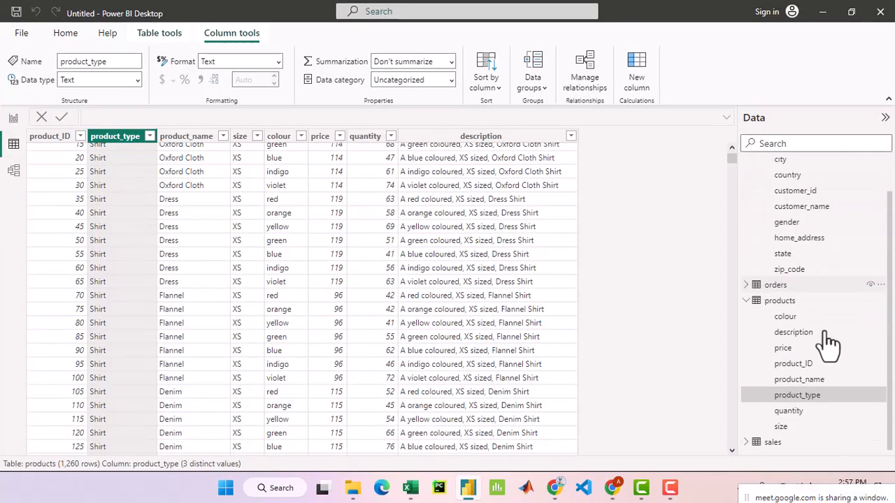
{"action": "left_click", "coordinate": [746, 285]}
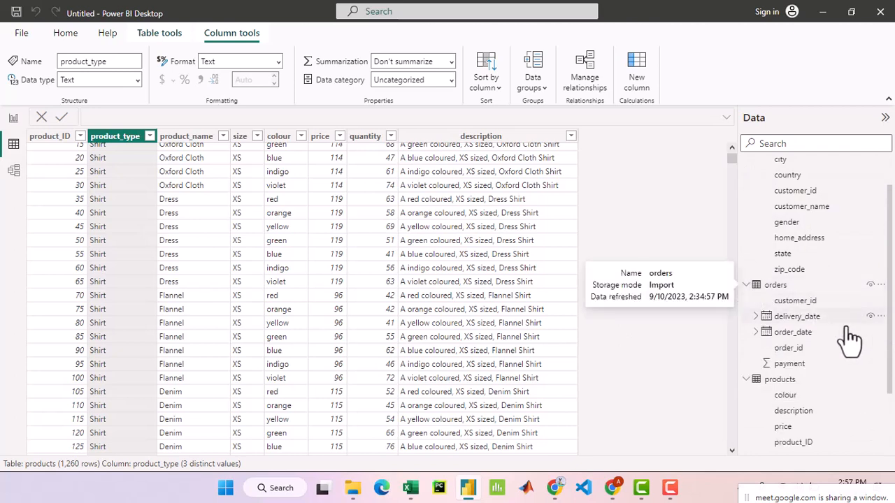
{"action": "scroll", "coordinate": [850, 339], "scroll_direction": "down", "scroll_amount": 2}
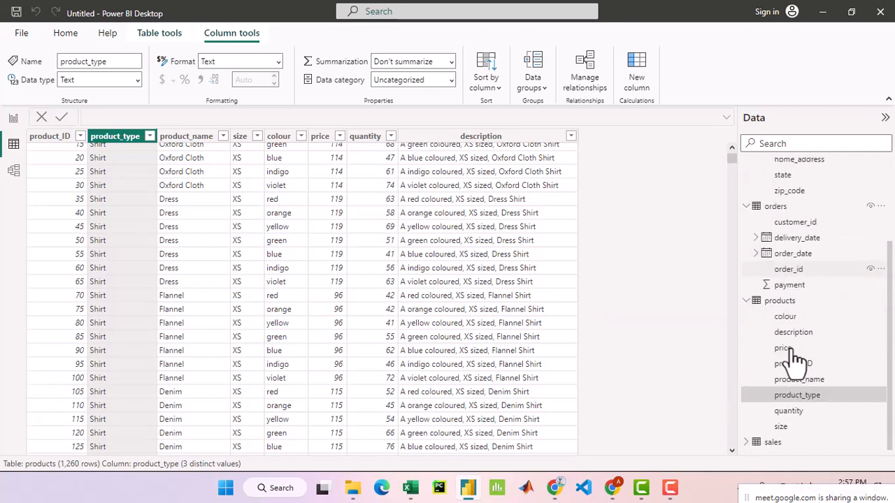
{"action": "left_click", "coordinate": [747, 442]}
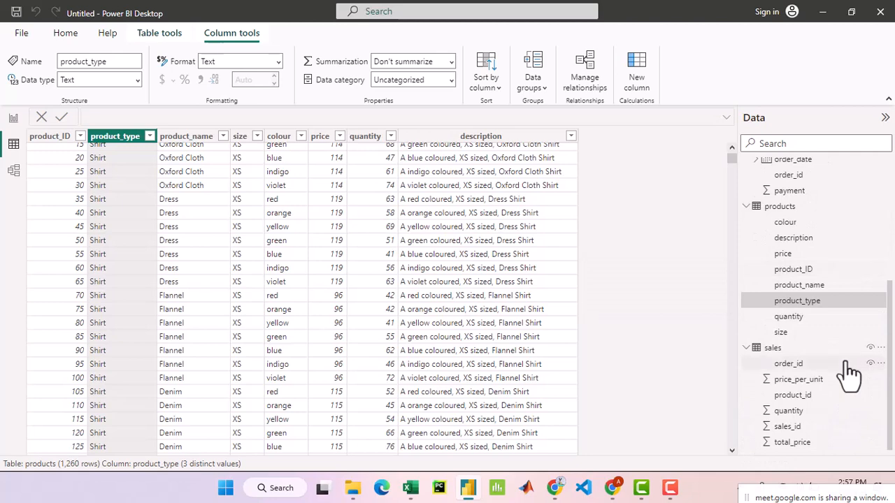
{"action": "scroll", "coordinate": [848, 374], "scroll_direction": "up", "scroll_amount": 5}
{"action": "scroll", "coordinate": [847, 380], "scroll_direction": "down", "scroll_amount": 5}
{"action": "scroll", "coordinate": [848, 381], "scroll_direction": "up", "scroll_amount": 5}
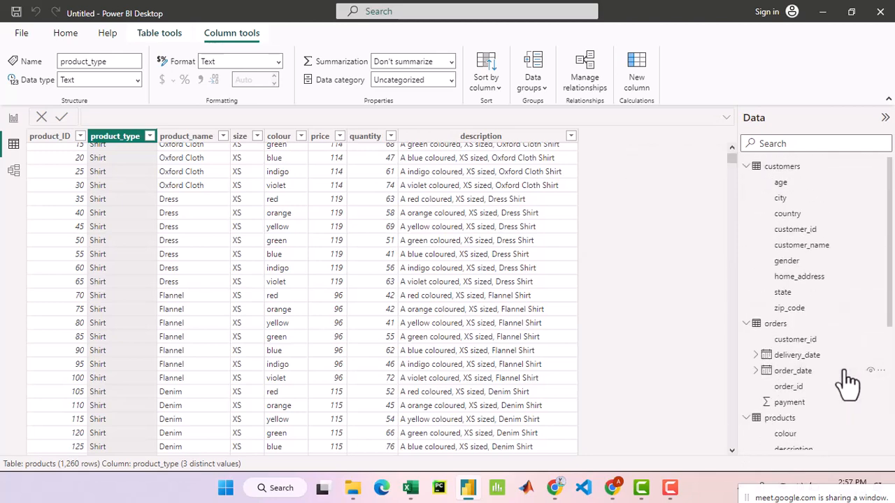
{"action": "scroll", "coordinate": [848, 385], "scroll_direction": "down", "scroll_amount": 4}
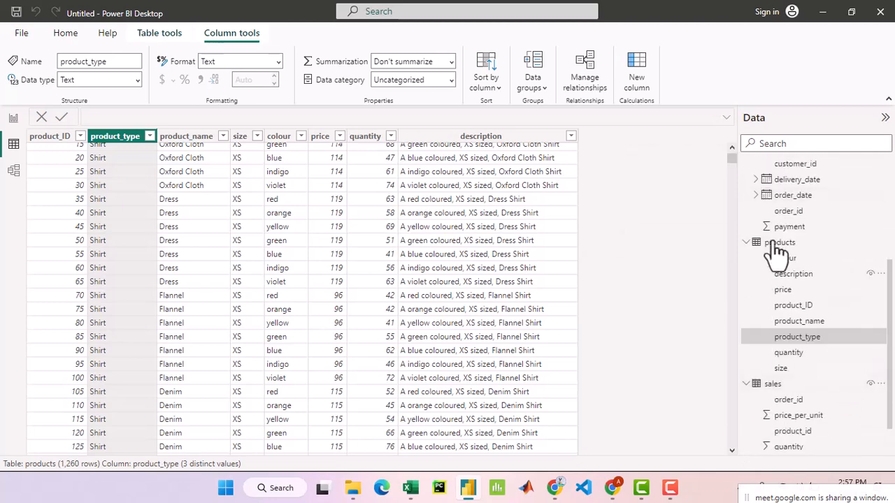
- Expand the orders table's delivery_date field and list the distinct values in the products table's product_type column
{"action": "left_click", "coordinate": [756, 179]}
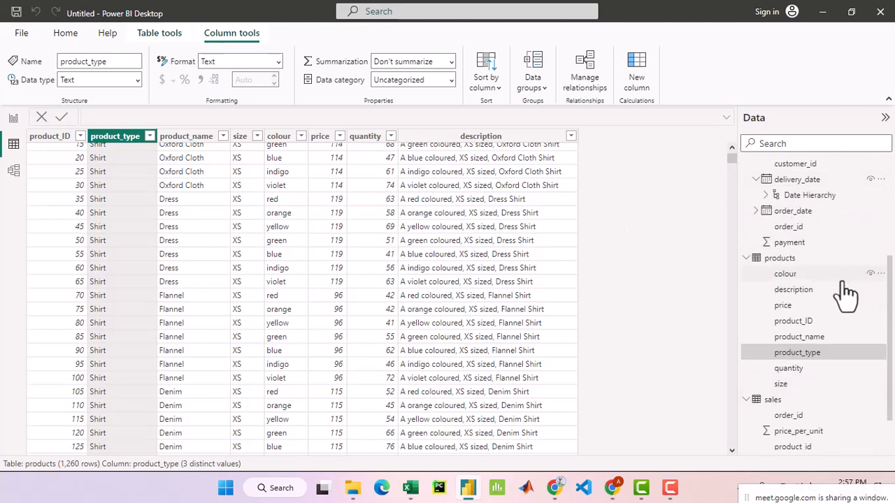
{"action": "scroll", "coordinate": [843, 306], "scroll_direction": "up", "scroll_amount": 4}
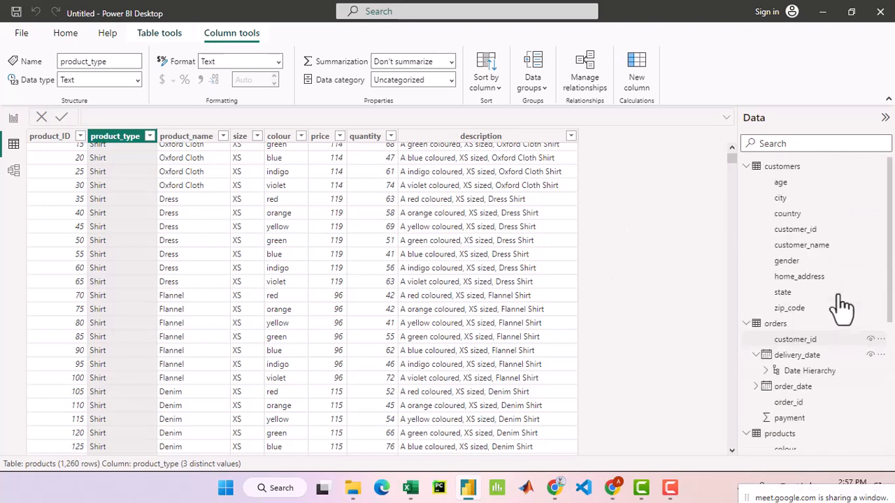
{"action": "scroll", "coordinate": [842, 306], "scroll_direction": "down", "scroll_amount": 4}
{"action": "scroll", "coordinate": [842, 305], "scroll_direction": "up", "scroll_amount": 4}
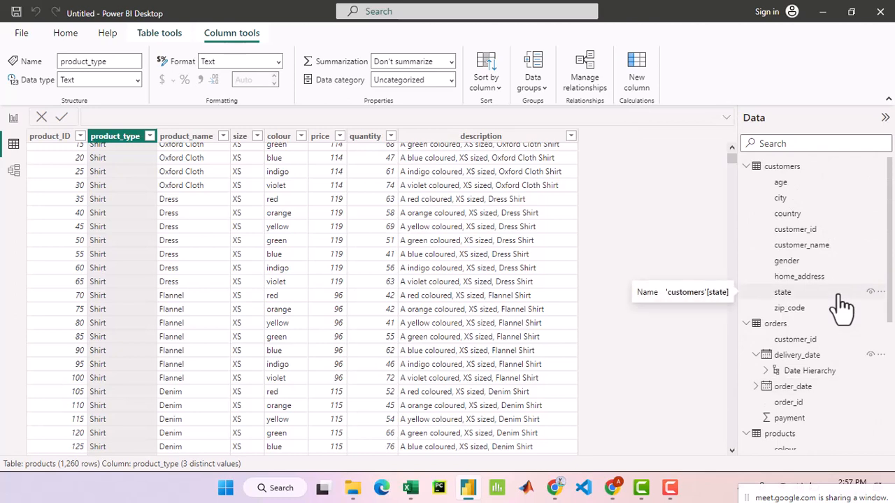
{"action": "scroll", "coordinate": [842, 307], "scroll_direction": "down", "scroll_amount": 4}
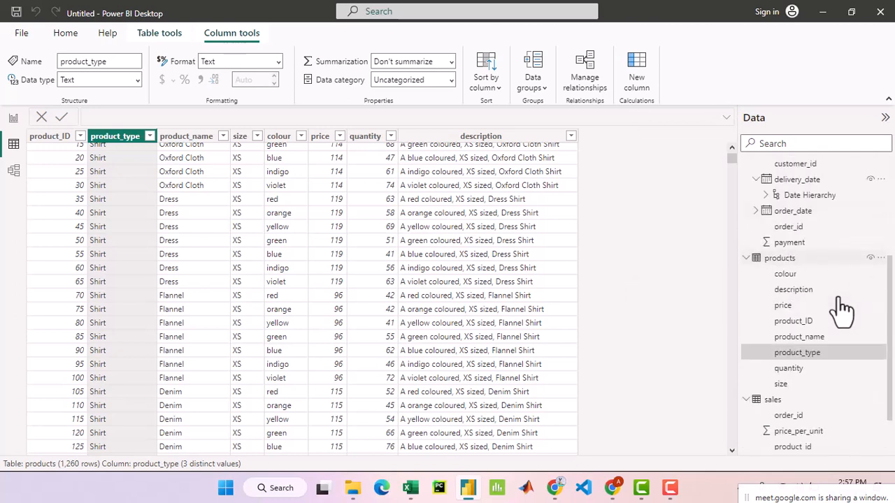
{"action": "scroll", "coordinate": [842, 310], "scroll_direction": "down", "scroll_amount": 1}
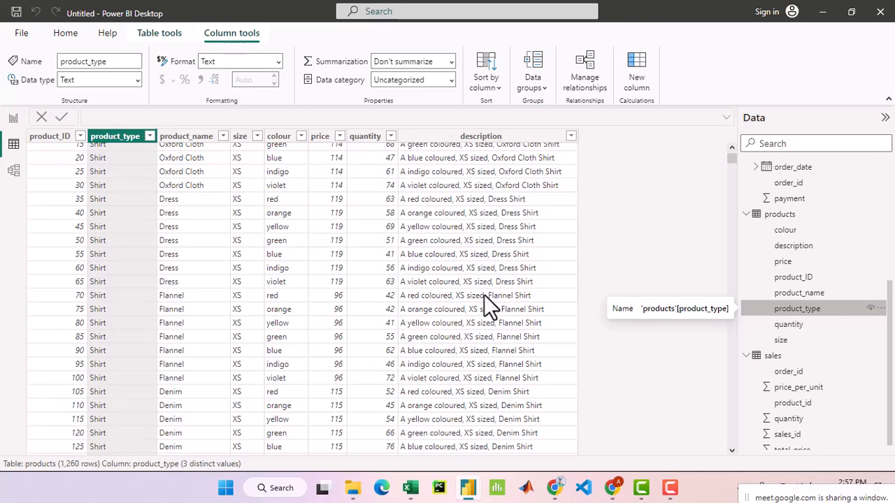
{"action": "left_click", "coordinate": [149, 137]}
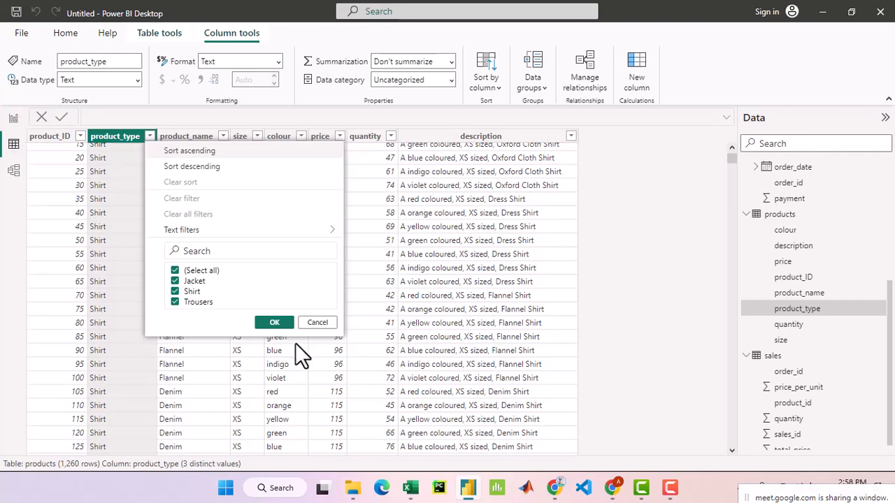
- Insert a pie chart below the column chart on the report page and use total_price from the sales table as its values
{"action": "left_click", "coordinate": [11, 120]}
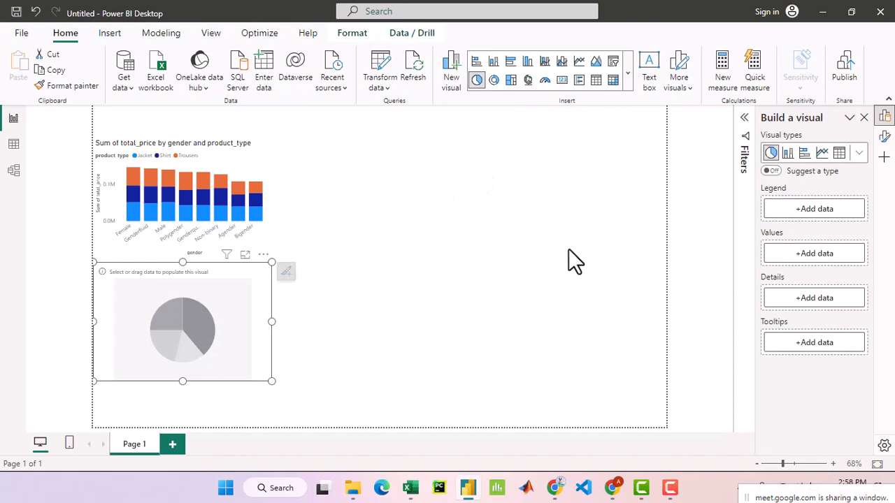
{"action": "left_click", "coordinate": [836, 261]}
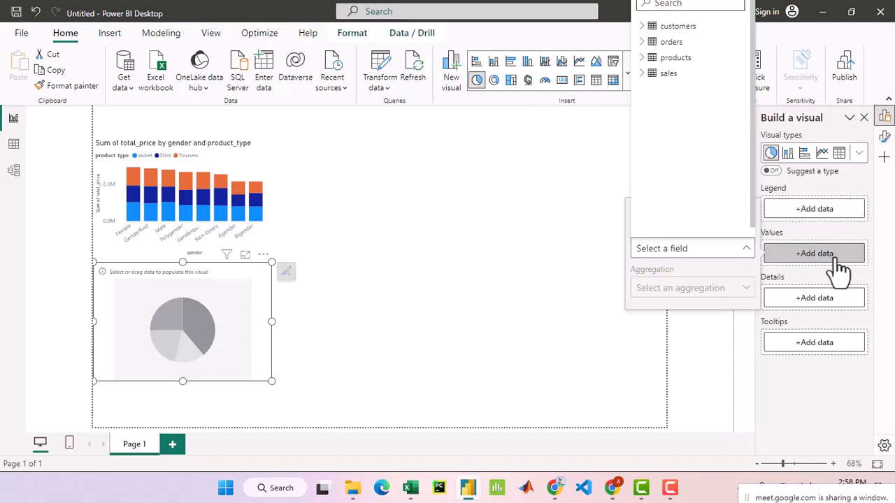
{"action": "left_click", "coordinate": [643, 74]}
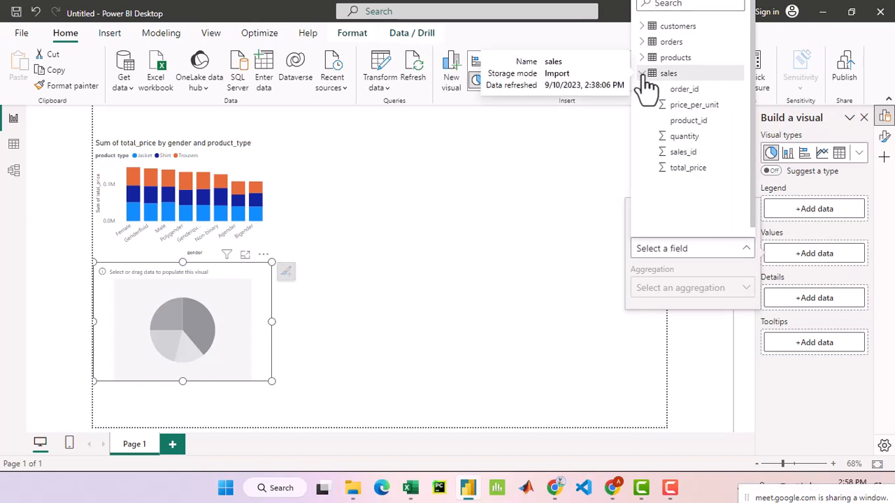
{"action": "left_click", "coordinate": [703, 172]}
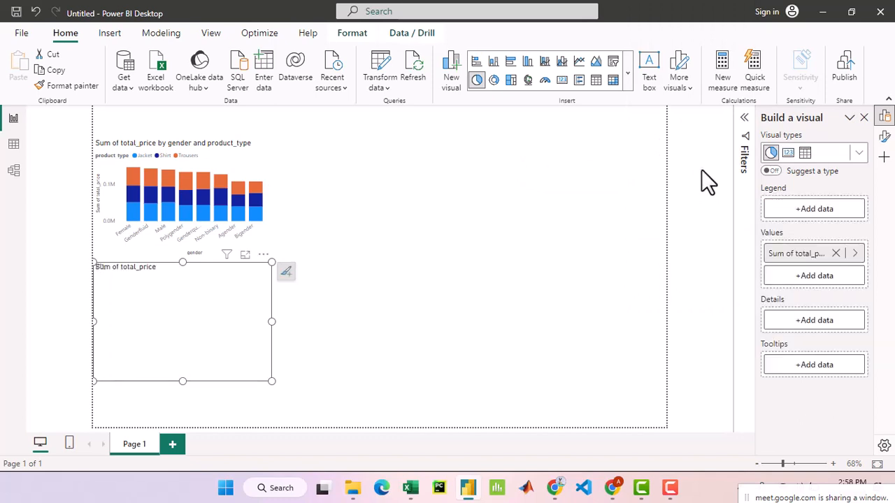
- Set product_type from the products table as the pie chart's legend and make the chart slightly taller
{"action": "left_click", "coordinate": [829, 213]}
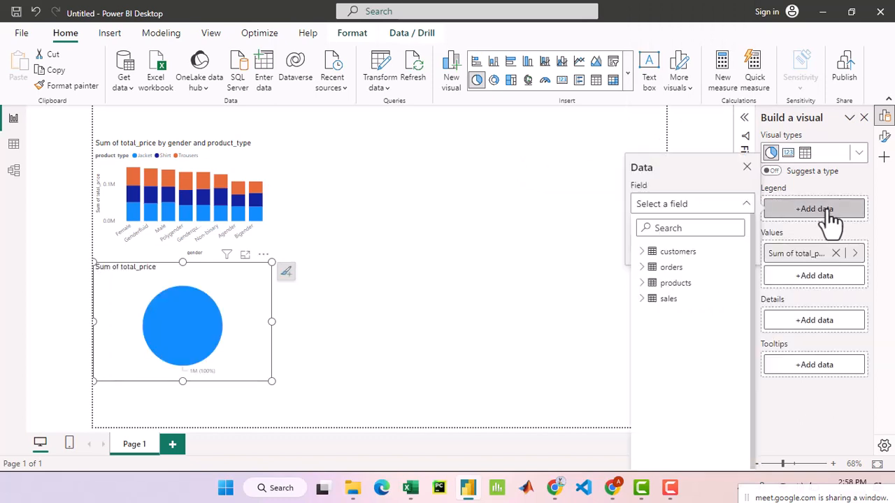
{"action": "left_click", "coordinate": [641, 283]}
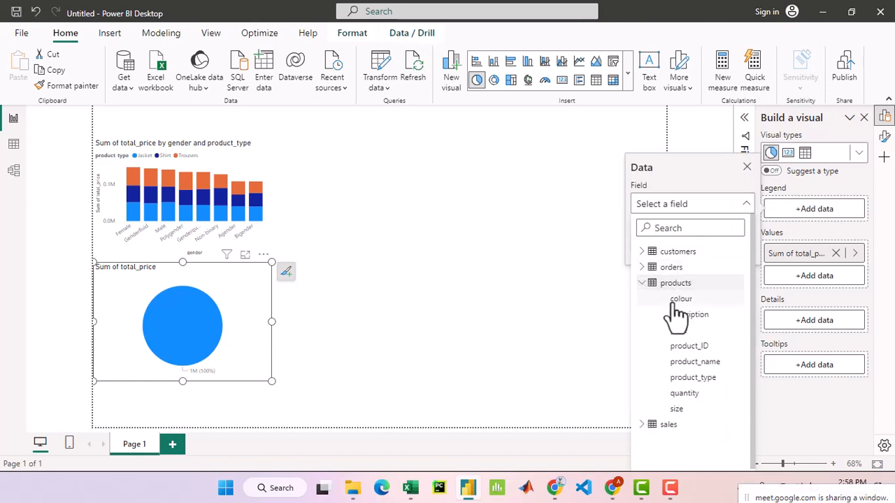
{"action": "left_click", "coordinate": [713, 378]}
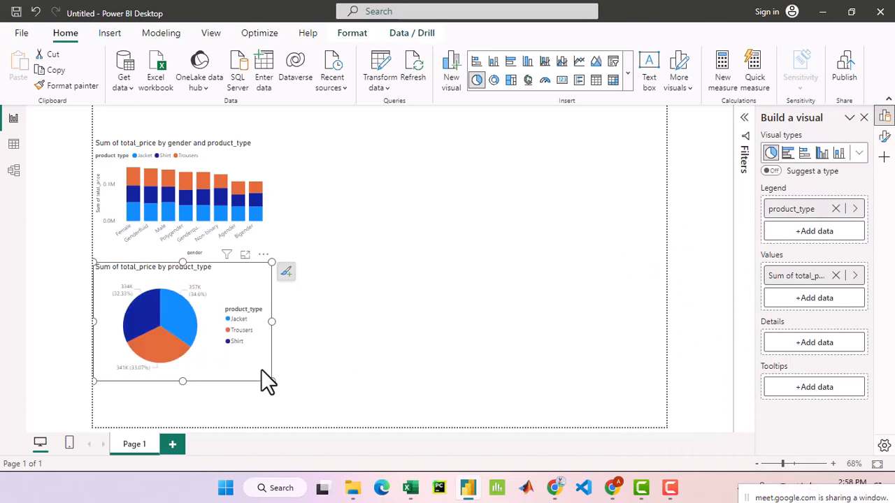
{"action": "mouse_move", "coordinate": [271, 381]}
{"action": "left_mouse_down"}
{"action": "mouse_move", "coordinate": [313, 399]}
{"action": "mouse_move", "coordinate": [272, 384]}
{"action": "left_mouse_up"}
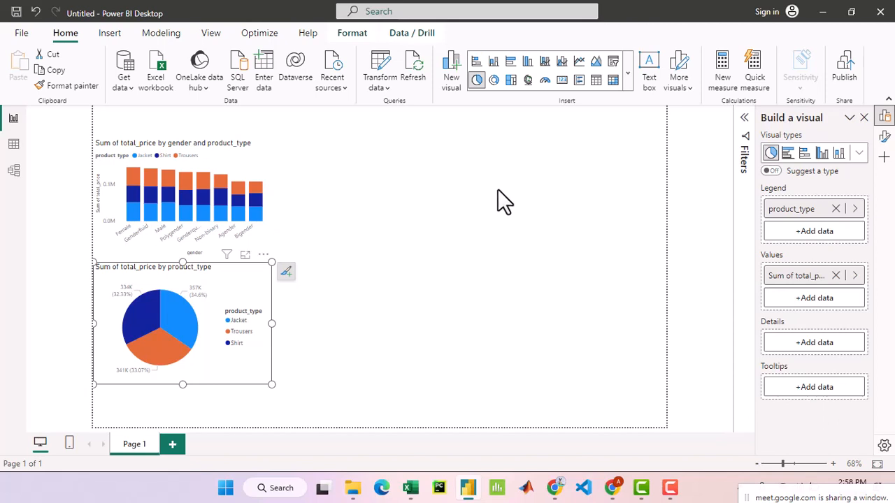
- Deselect the pie chart, switch to the table view and look through the rows of the products table
{"action": "left_click", "coordinate": [482, 274]}
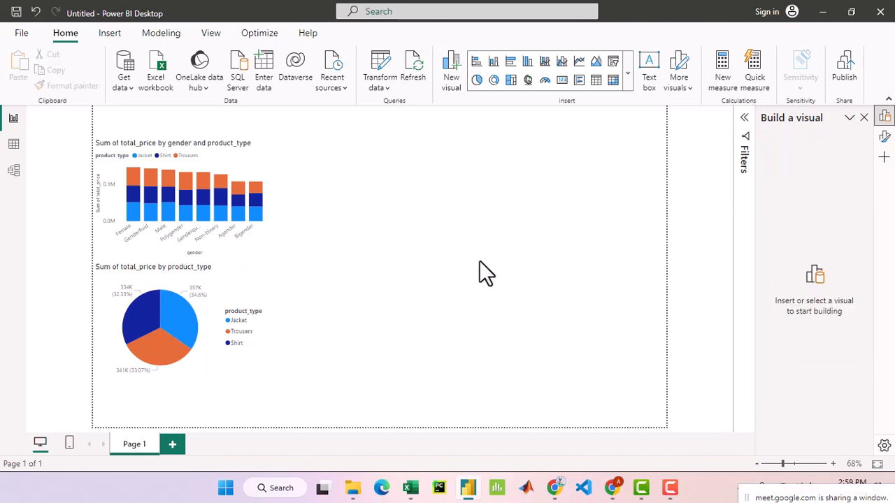
{"action": "left_click", "coordinate": [11, 147]}
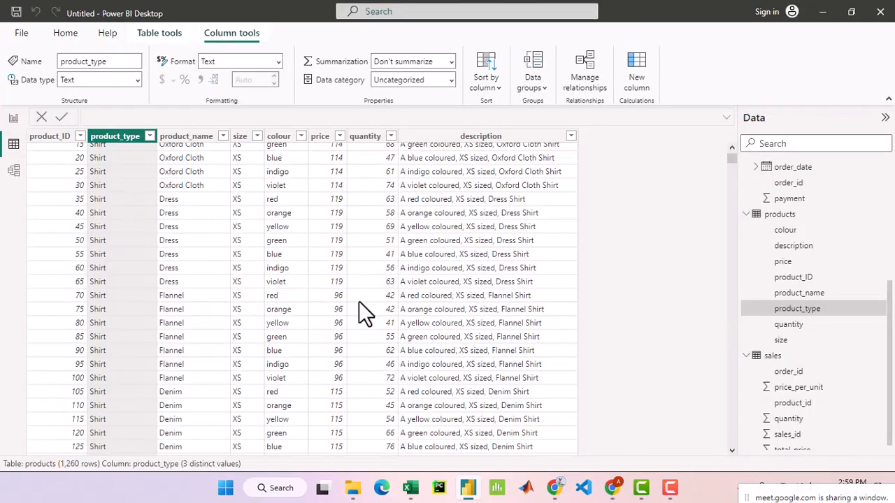
{"action": "scroll", "coordinate": [359, 302], "scroll_direction": "down", "scroll_amount": 7}
{"action": "scroll", "coordinate": [359, 303], "scroll_direction": "down", "scroll_amount": 3}
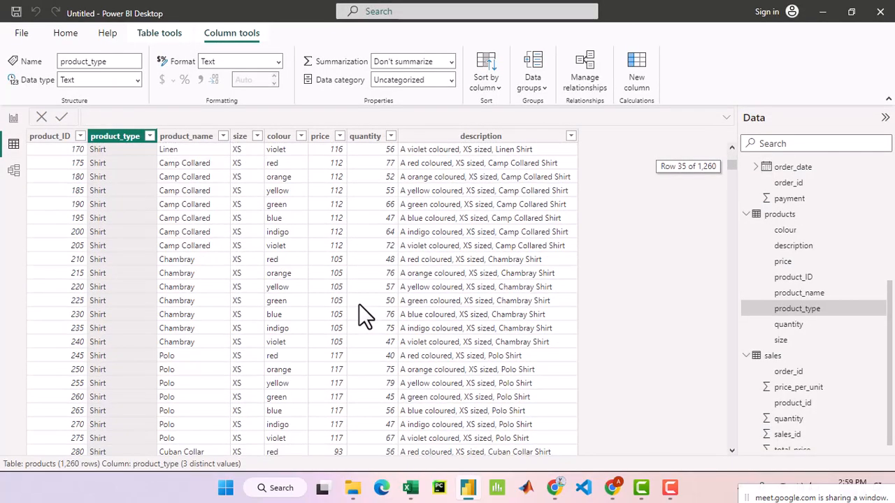
{"action": "scroll", "coordinate": [359, 304], "scroll_direction": "up", "scroll_amount": 3}
{"action": "scroll", "coordinate": [359, 304], "scroll_direction": "up", "scroll_amount": 8}
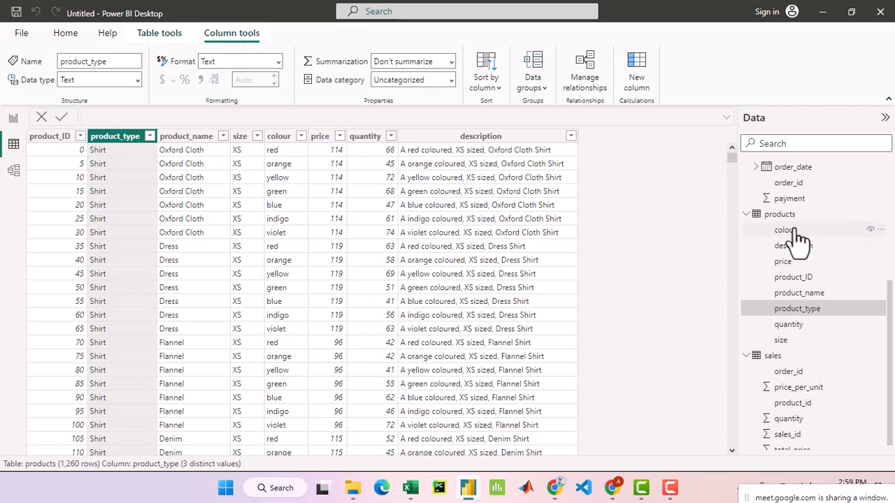
- Review the fields of the customers, orders, products and sales tables in the data model's field list
{"action": "scroll", "coordinate": [815, 237], "scroll_direction": "up", "scroll_amount": 4}
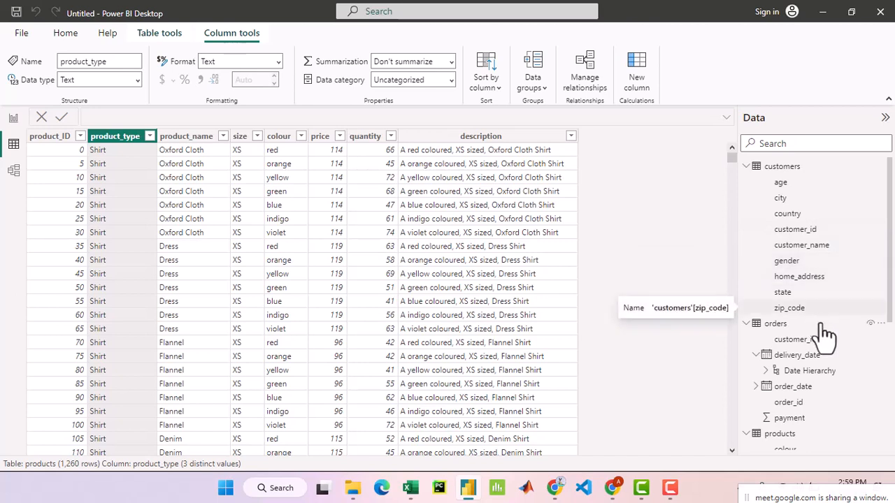
{"action": "scroll", "coordinate": [825, 335], "scroll_direction": "down", "scroll_amount": 5}
{"action": "scroll", "coordinate": [825, 370], "scroll_direction": "down", "scroll_amount": 3}
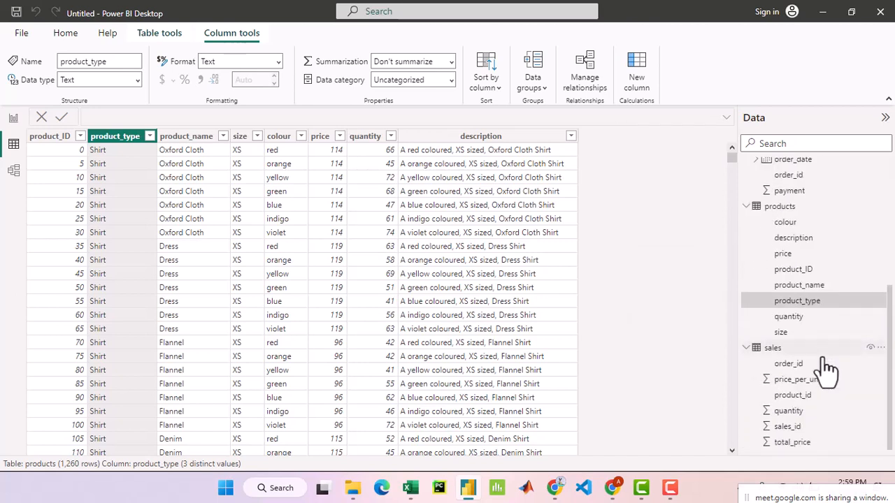
{"action": "scroll", "coordinate": [825, 370], "scroll_direction": "up", "scroll_amount": 5}
{"action": "scroll", "coordinate": [827, 370], "scroll_direction": "up", "scroll_amount": 2}
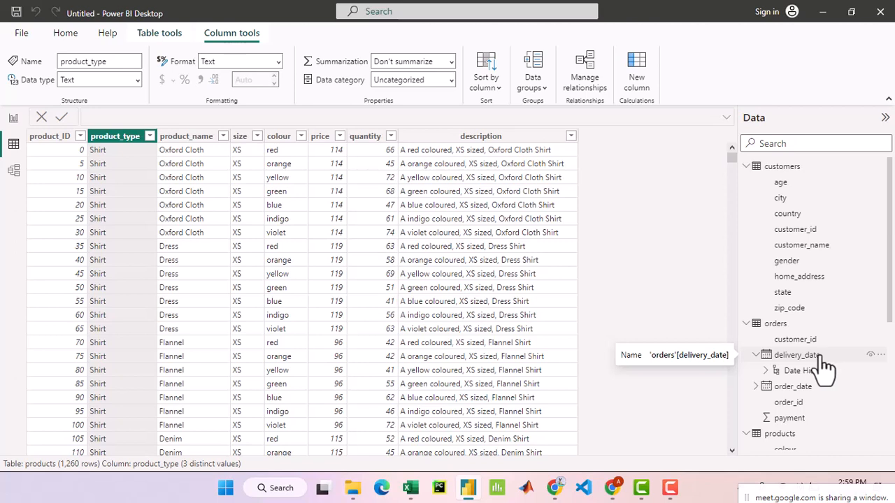
{"action": "scroll", "coordinate": [825, 367], "scroll_direction": "down", "scroll_amount": 1}
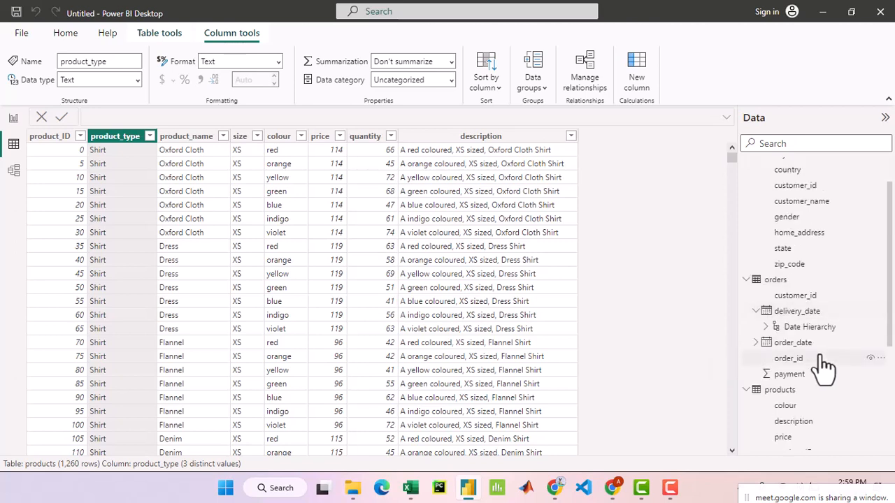
{"action": "scroll", "coordinate": [825, 367], "scroll_direction": "up", "scroll_amount": 1}
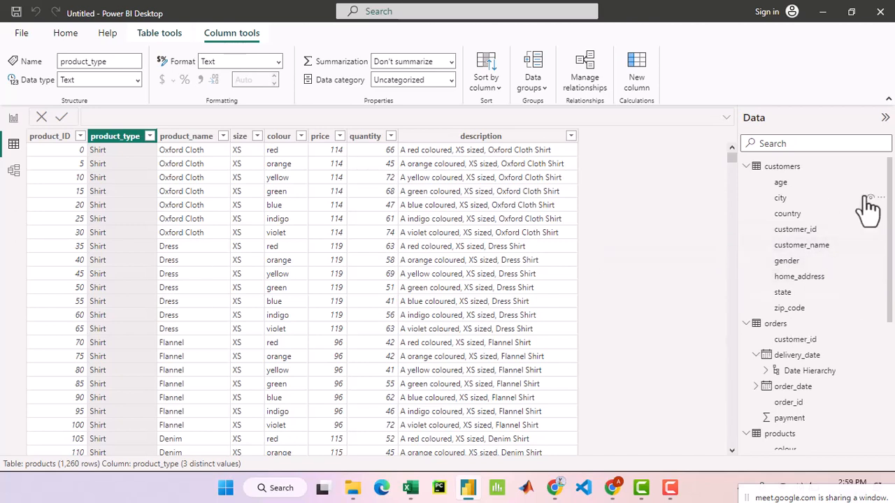
- Show the customers table and look through the distinct values in its customer_name column
{"action": "left_click", "coordinate": [827, 168]}
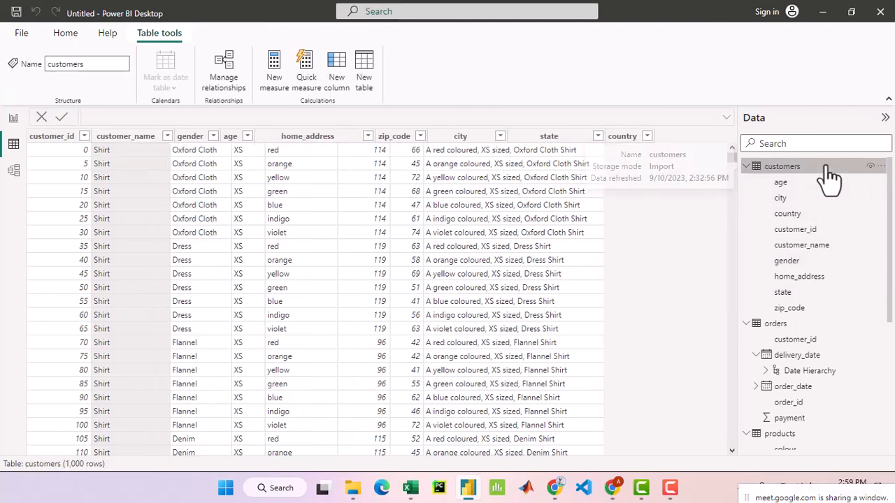
{"action": "left_click", "coordinate": [158, 137]}
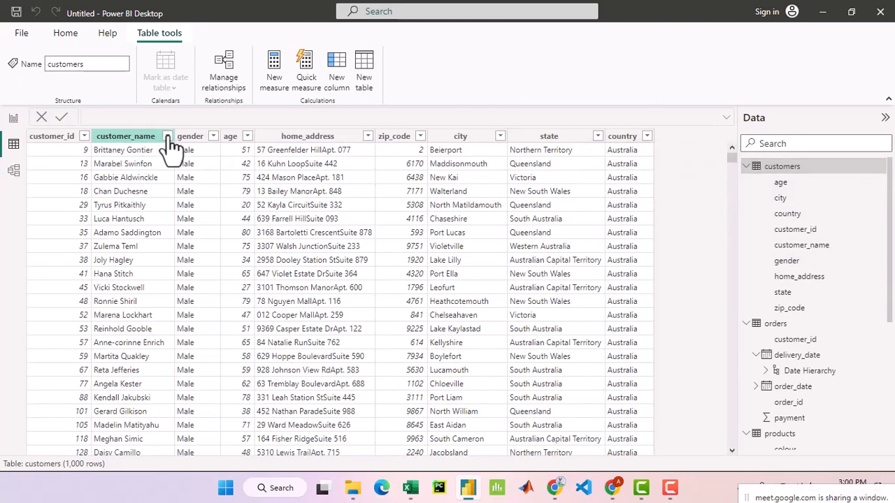
{"action": "left_click", "coordinate": [167, 136]}
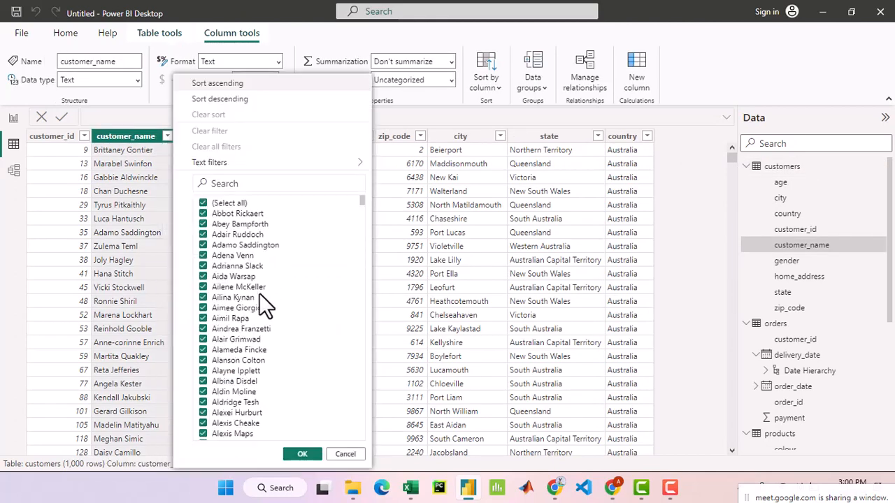
{"action": "scroll", "coordinate": [260, 293], "scroll_direction": "down", "scroll_amount": 2}
{"action": "scroll", "coordinate": [263, 301], "scroll_direction": "down", "scroll_amount": 20}
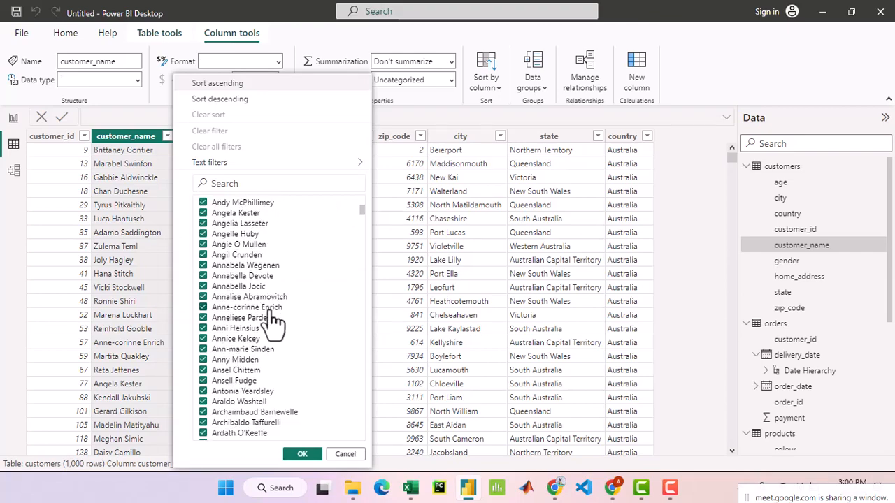
{"action": "mouse_move", "coordinate": [360, 217]}
{"action": "left_mouse_down"}
{"action": "mouse_move", "coordinate": [362, 439]}
{"action": "mouse_move", "coordinate": [356, 194]}
{"action": "mouse_move", "coordinate": [358, 227]}
{"action": "left_mouse_up"}
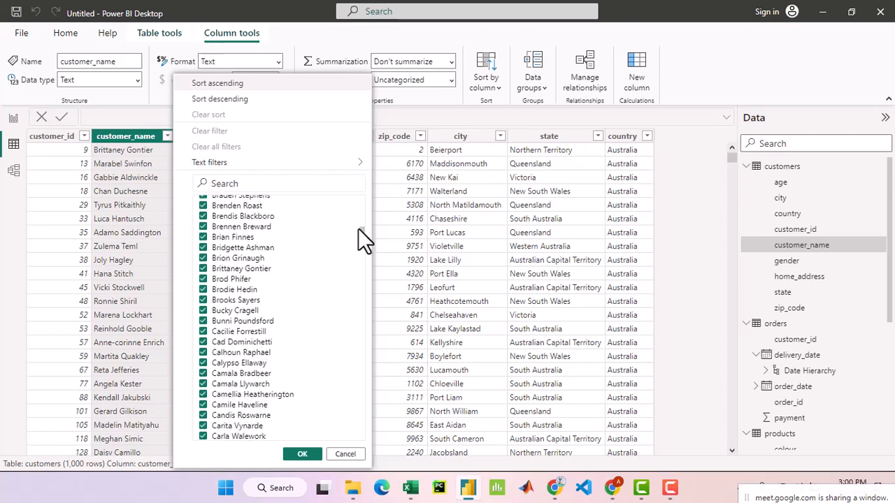
{"action": "left_click_drag", "start_coordinate": [358, 228], "coordinate": [356, 242]}
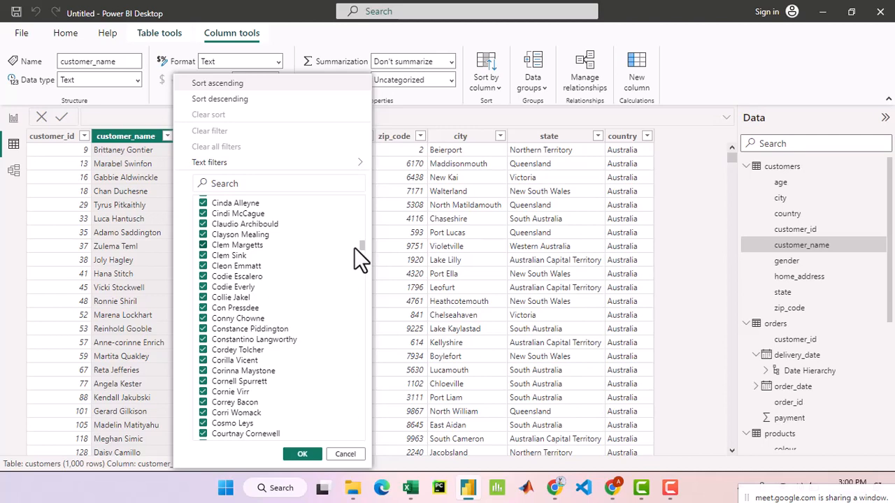
- Return to the start of the customer_name value list and examine the names beginning with A
{"action": "left_click_drag", "start_coordinate": [362, 245], "coordinate": [358, 205]}
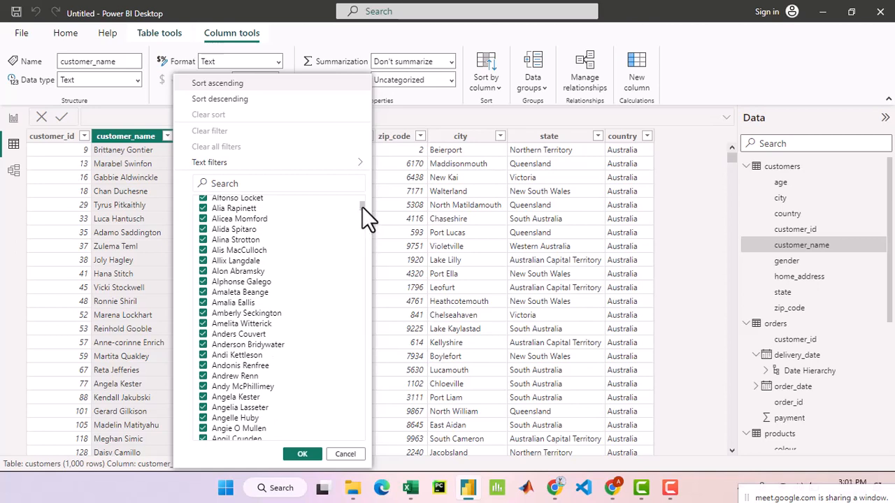
{"action": "left_click_drag", "start_coordinate": [361, 206], "coordinate": [360, 198]}
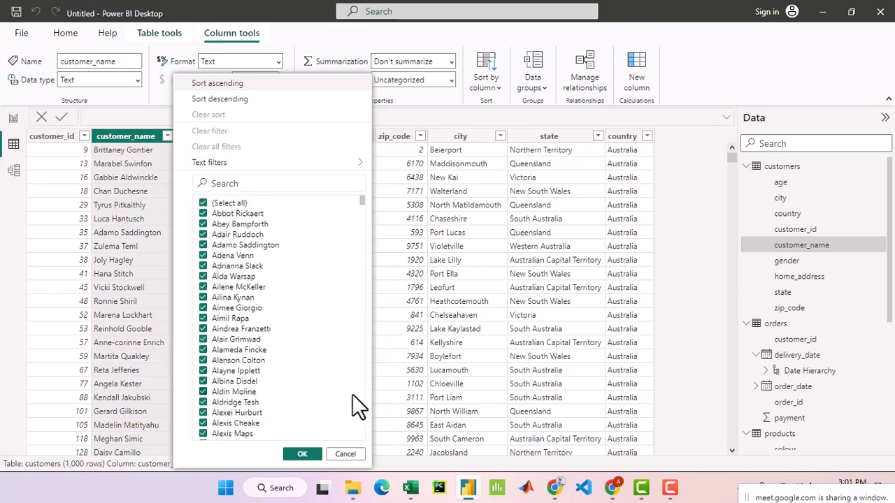
{"action": "scroll", "coordinate": [299, 330], "scroll_direction": "down", "scroll_amount": 2}
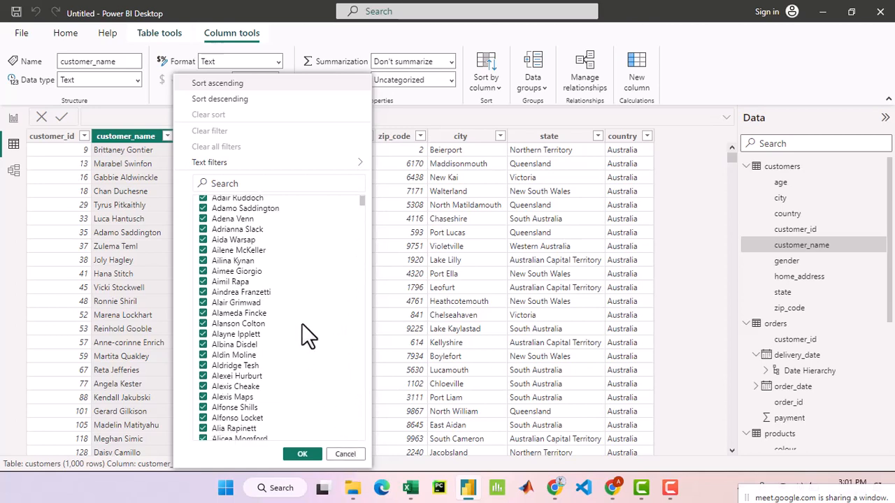
{"action": "scroll", "coordinate": [302, 323], "scroll_direction": "down", "scroll_amount": 2}
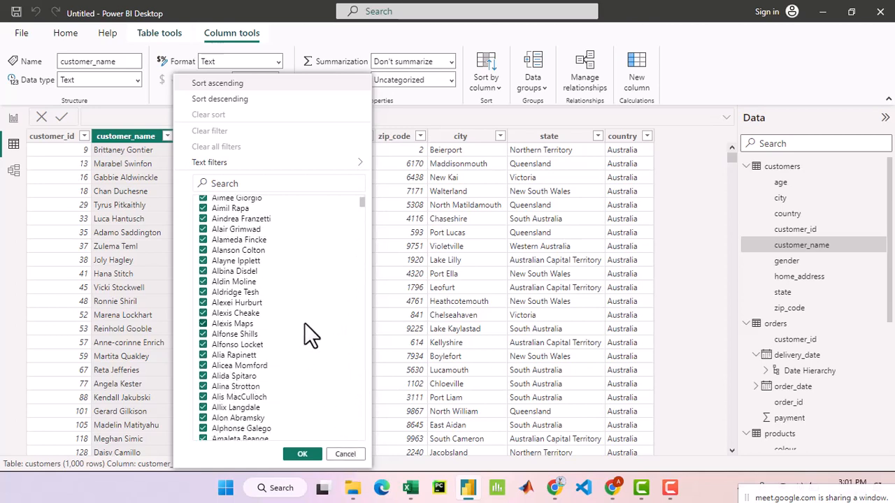
{"action": "scroll", "coordinate": [305, 323], "scroll_direction": "down", "scroll_amount": 4}
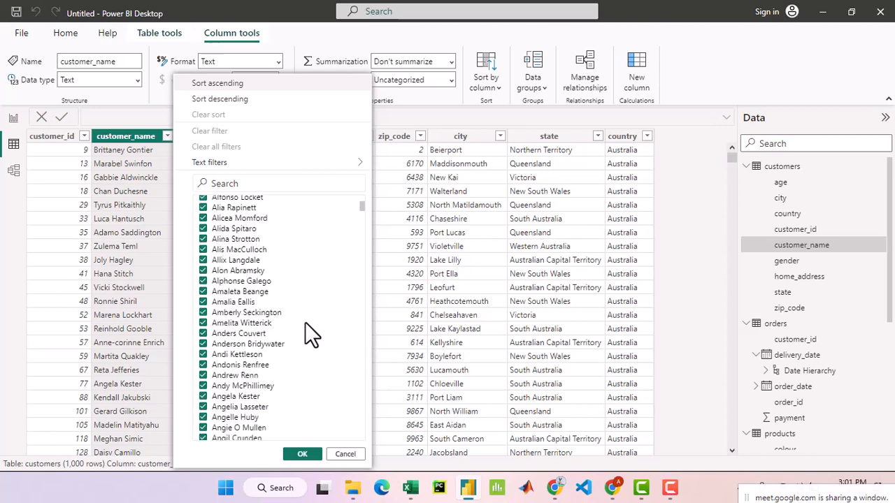
{"action": "scroll", "coordinate": [304, 328], "scroll_direction": "down", "scroll_amount": 5}
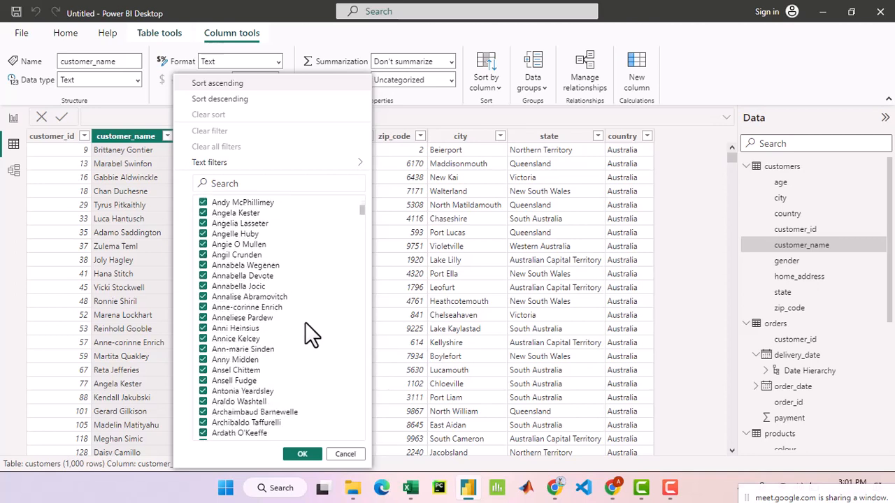
{"action": "scroll", "coordinate": [304, 322], "scroll_direction": "down", "scroll_amount": 5}
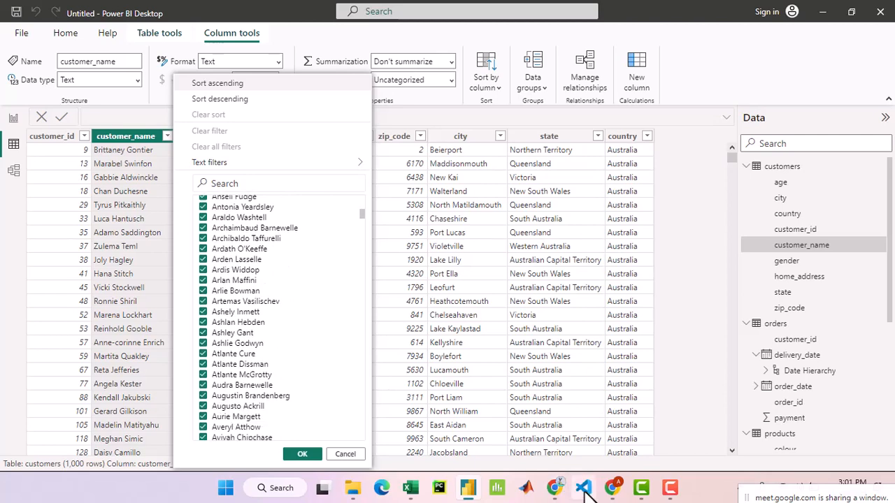
- Switch to the Google Meet call in Chrome to check the participants, and return to Power BI Desktop
{"action": "left_click", "coordinate": [612, 487]}
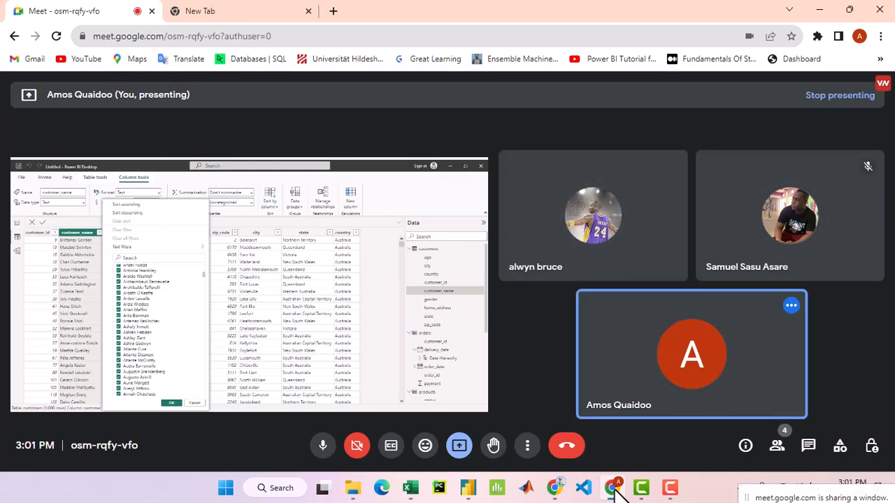
{"action": "mouse_move", "coordinate": [733, 301]}
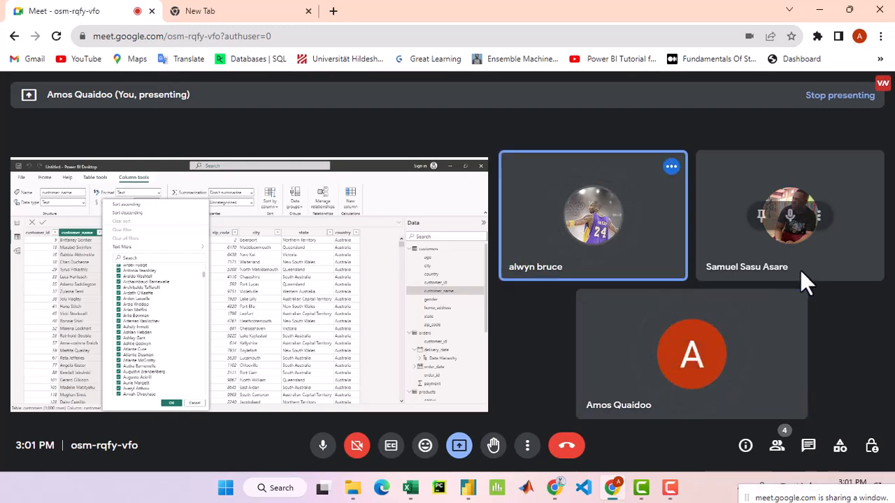
{"action": "mouse_move", "coordinate": [469, 495]}
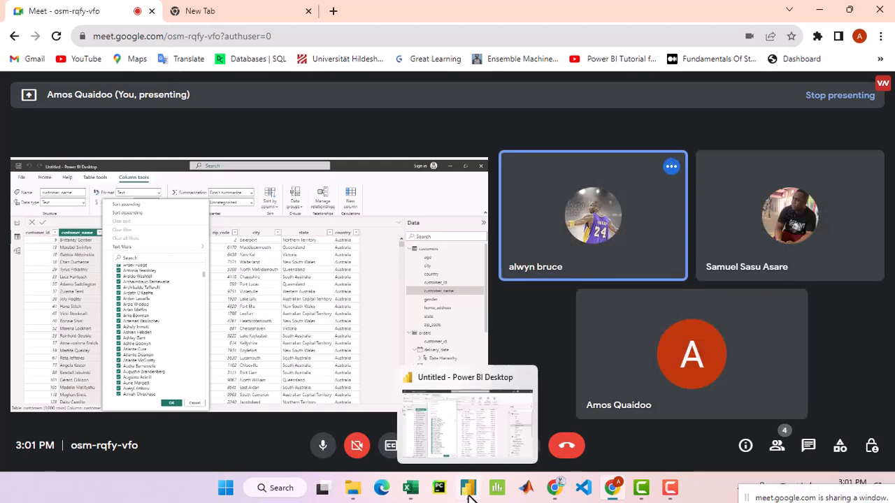
{"action": "left_click", "coordinate": [468, 495]}
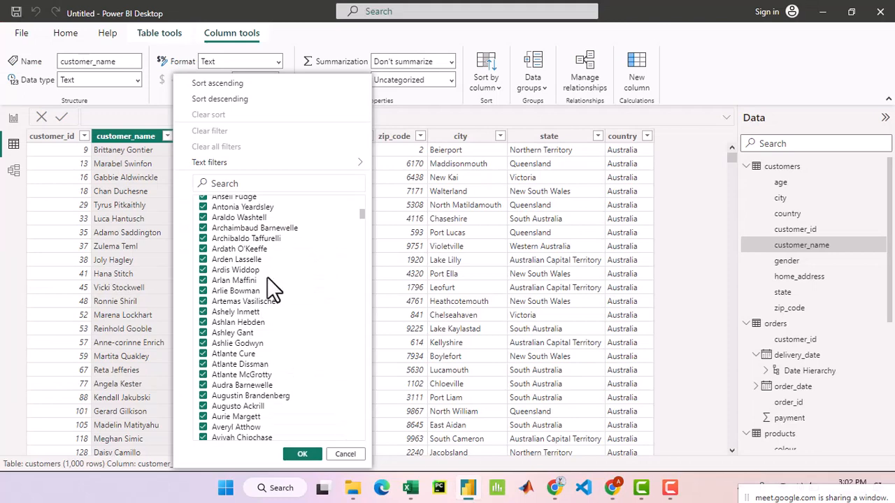
- Browse the customer_name values back towards the start of the list and switch to the Google Meet call in Chrome
{"action": "scroll", "coordinate": [267, 283], "scroll_direction": "down", "scroll_amount": 10}
{"action": "scroll", "coordinate": [307, 277], "scroll_direction": "up", "scroll_amount": 4}
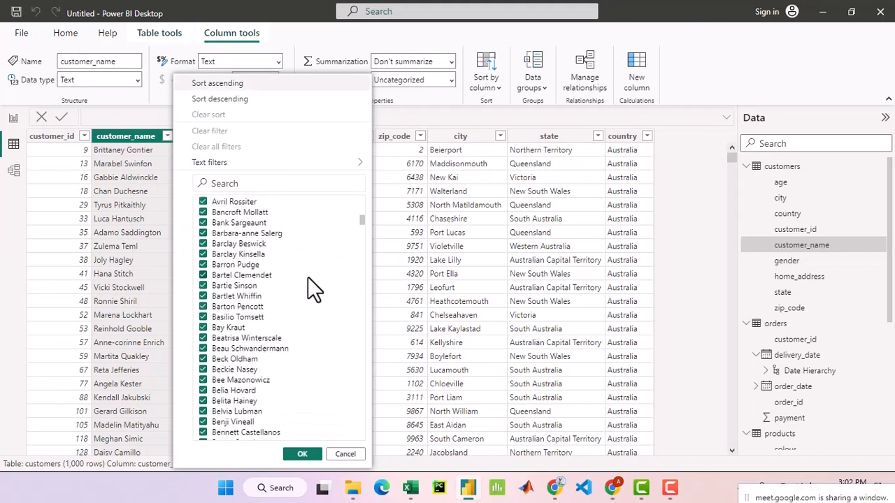
{"action": "scroll", "coordinate": [309, 279], "scroll_direction": "up", "scroll_amount": 10}
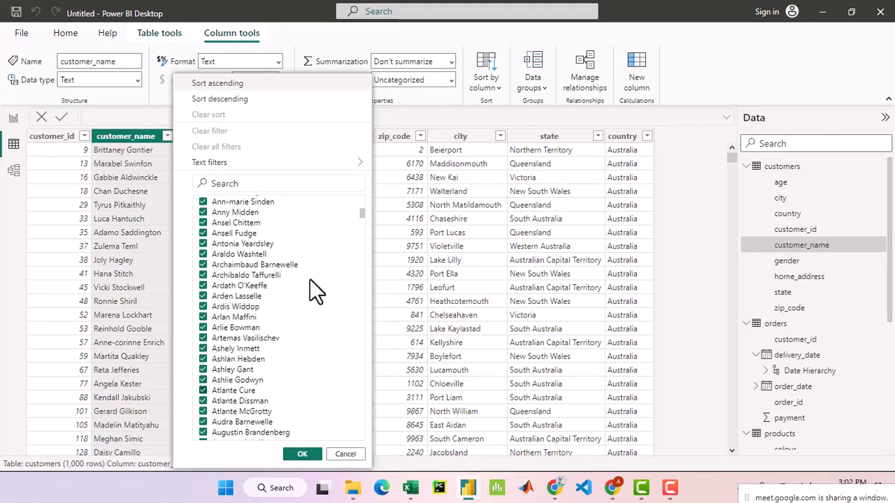
{"action": "scroll", "coordinate": [310, 279], "scroll_direction": "up", "scroll_amount": 10}
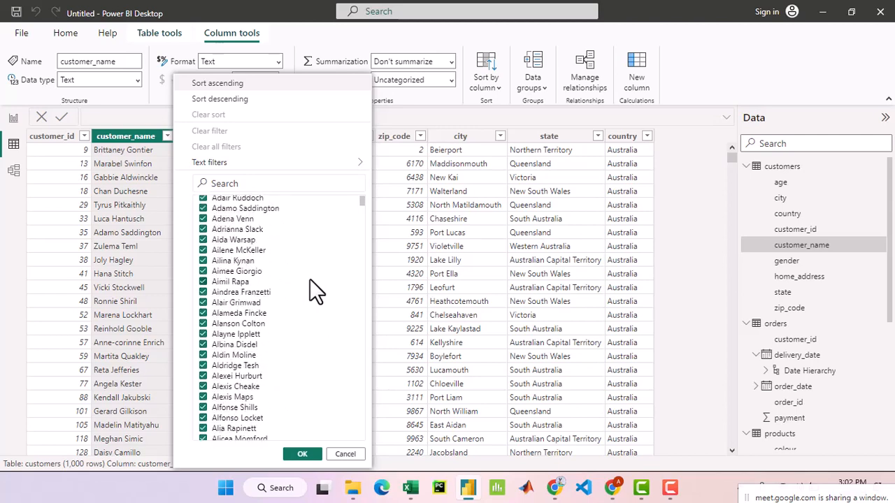
{"action": "left_click", "coordinate": [612, 487]}
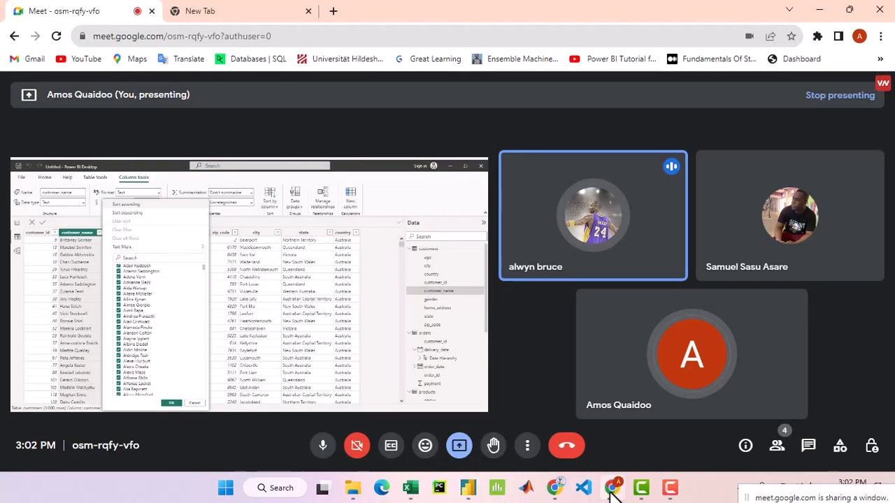
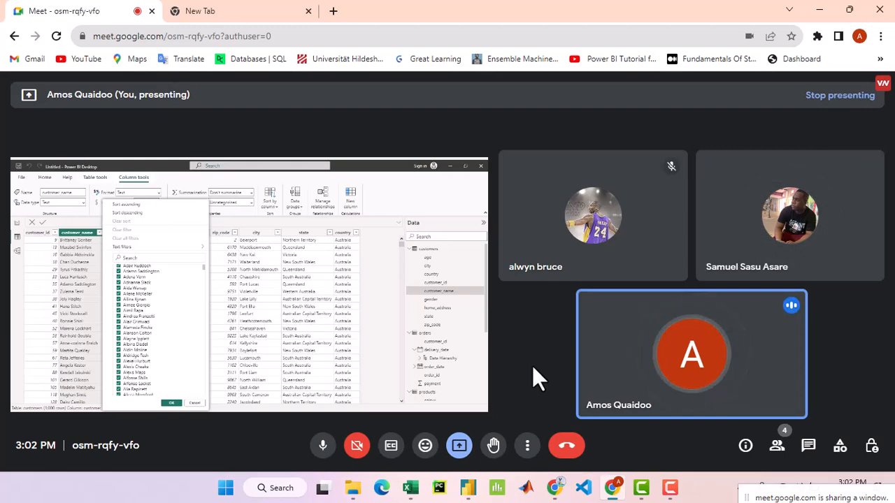
{"action": "mouse_move", "coordinate": [774, 292]}
{"action": "mouse_move", "coordinate": [831, 243]}
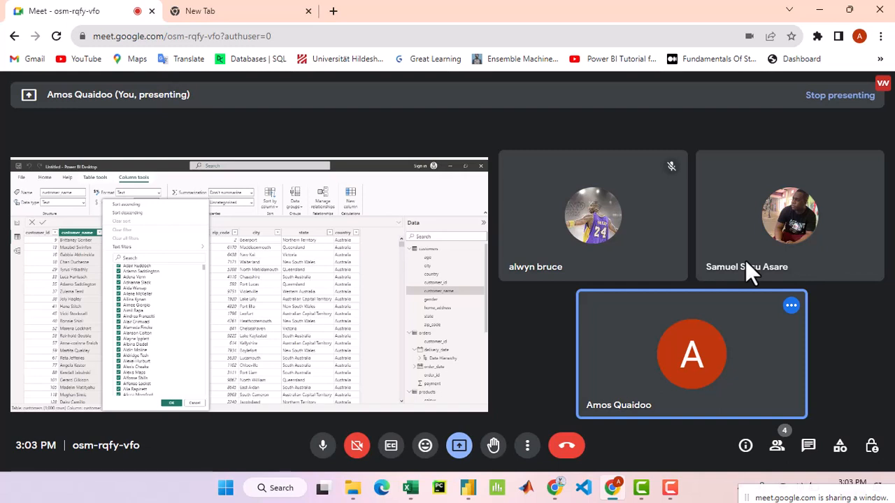
{"action": "mouse_move", "coordinate": [836, 205]}
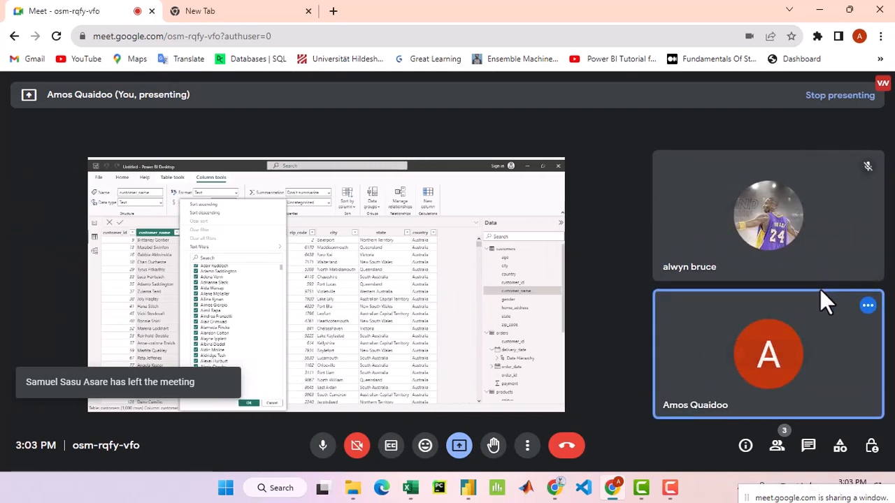
{"action": "mouse_move", "coordinate": [820, 290]}
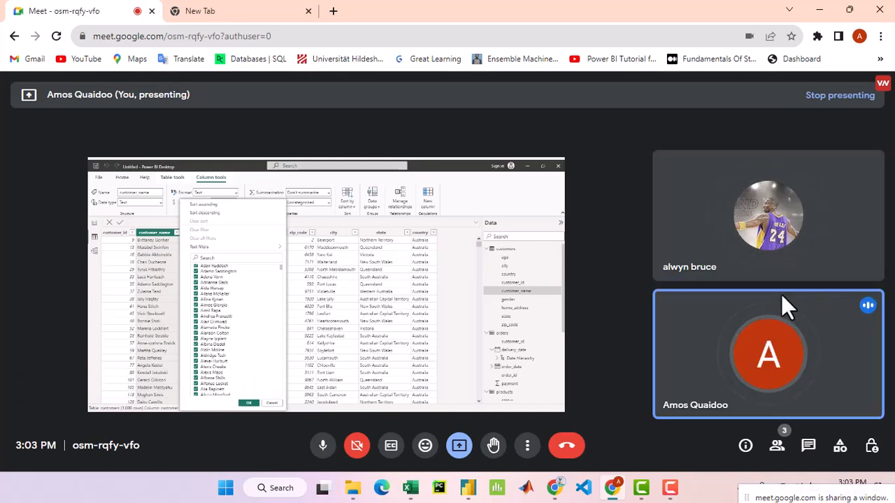
{"action": "mouse_move", "coordinate": [764, 349]}
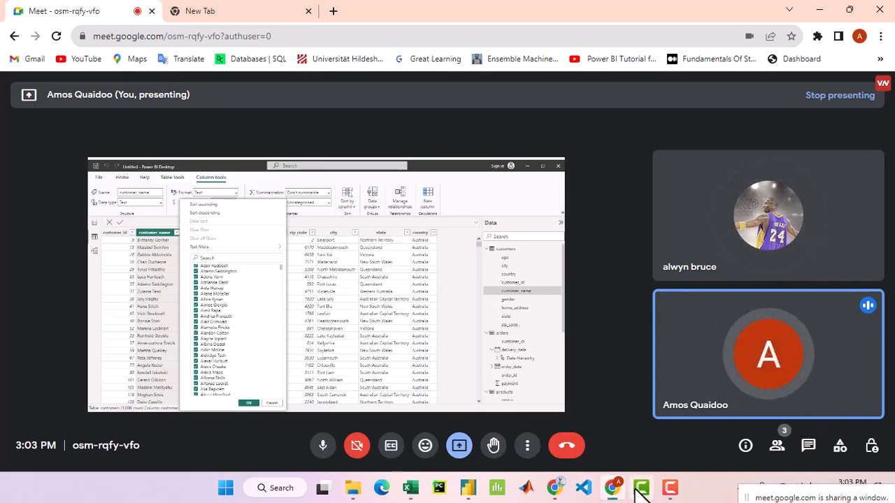
- Switch back to Power BI Desktop and look through the customer_name values, examining the names beginning with T
{"action": "left_click", "coordinate": [467, 492]}
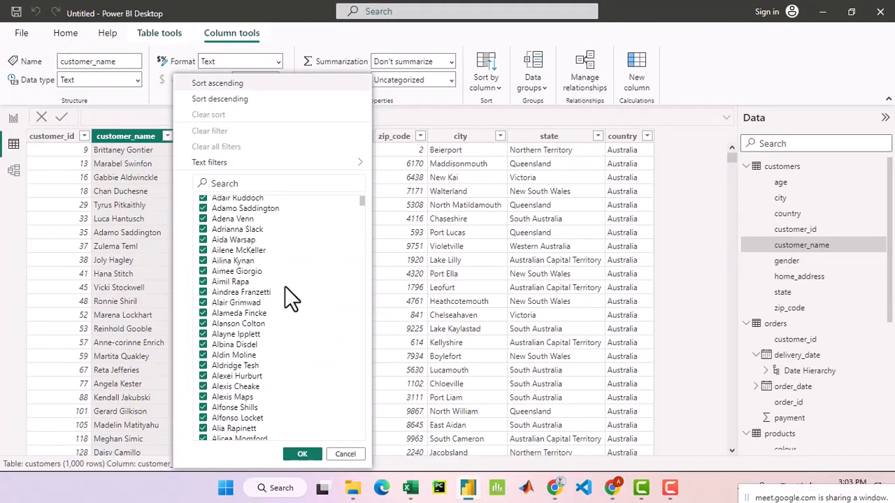
{"action": "scroll", "coordinate": [285, 286], "scroll_direction": "down", "scroll_amount": 8}
{"action": "left_click_drag", "start_coordinate": [360, 206], "coordinate": [361, 419]}
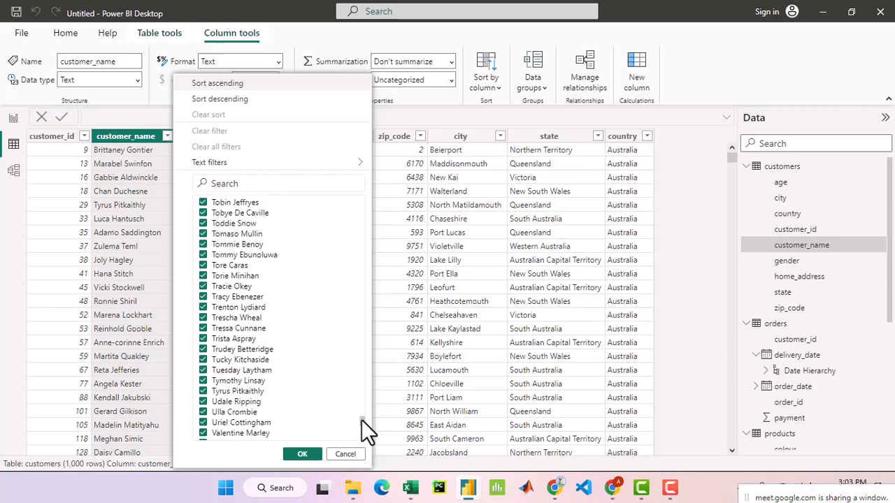
{"action": "left_click_drag", "start_coordinate": [361, 419], "coordinate": [361, 416]}
{"action": "scroll", "coordinate": [291, 323], "scroll_direction": "up", "scroll_amount": 1}
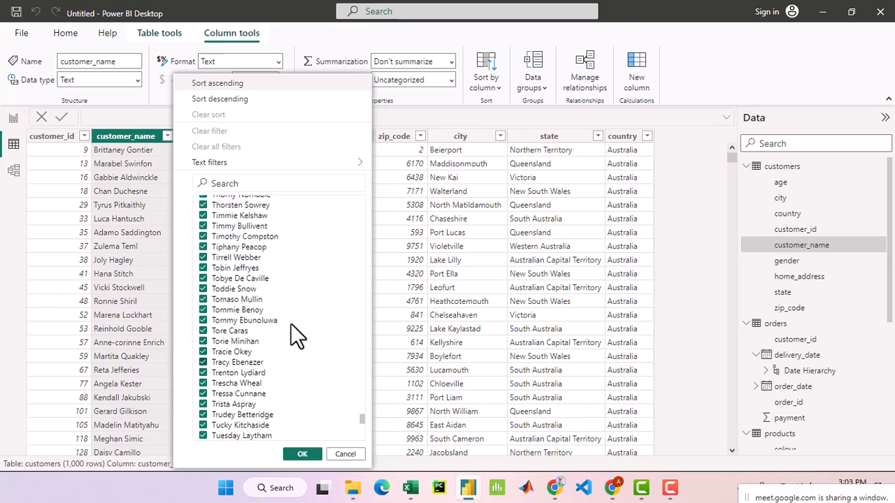
{"action": "scroll", "coordinate": [290, 323], "scroll_direction": "up", "scroll_amount": 2}
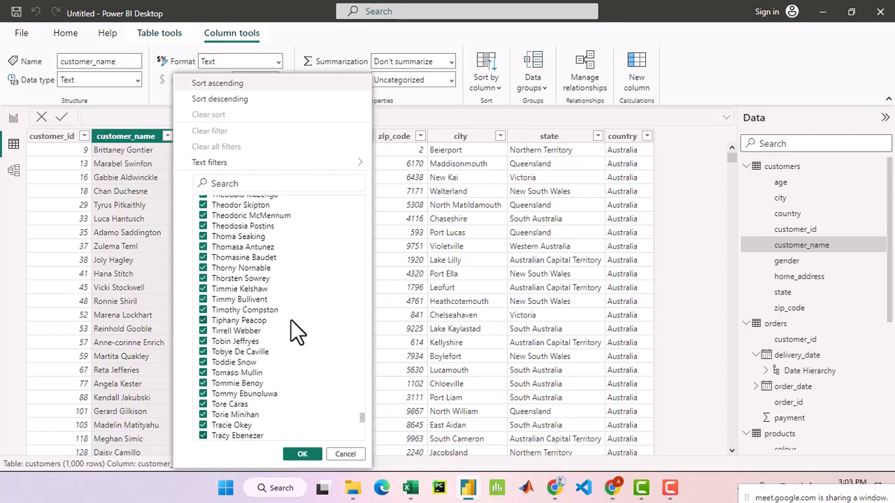
- Examine the distinct values of the customers table's country column, and select the state column to check its distinct value count
{"action": "left_click", "coordinate": [644, 137]}
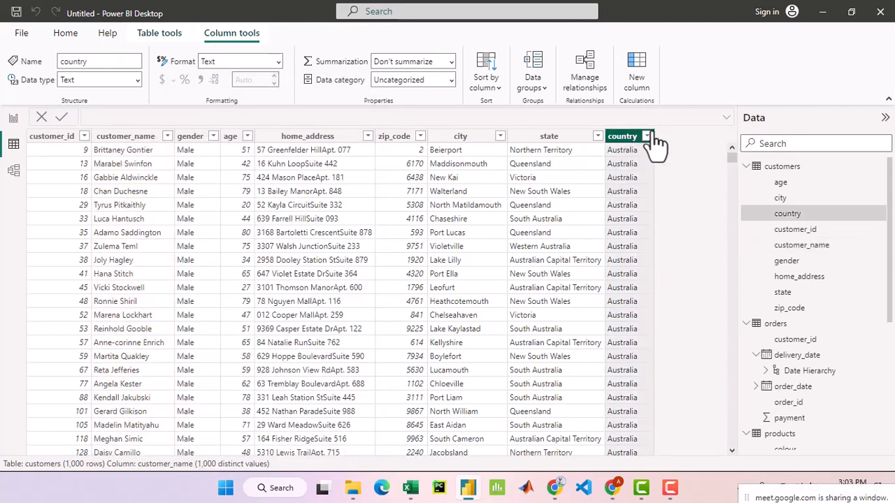
{"action": "left_click", "coordinate": [650, 134]}
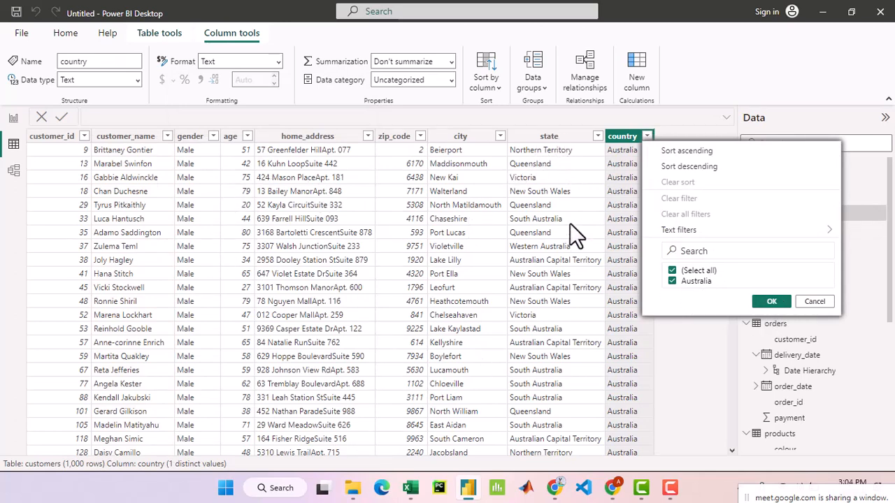
{"action": "left_click", "coordinate": [571, 139]}
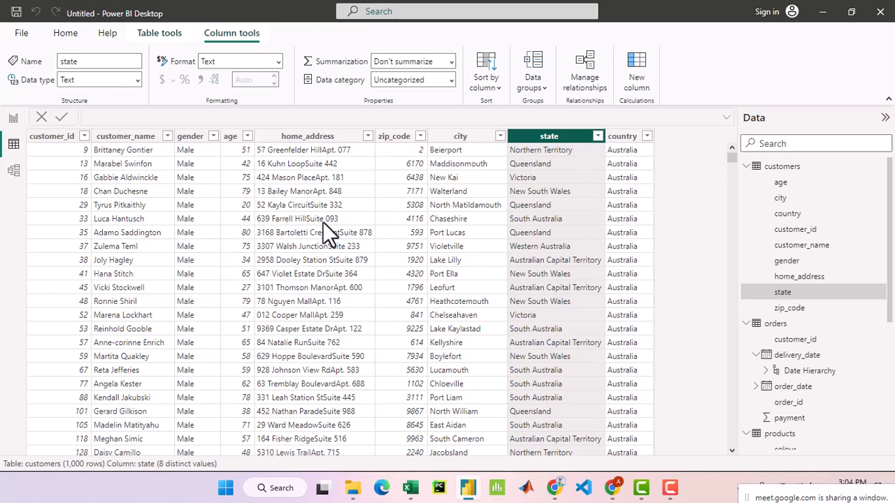
- Return to the report page and insert a table visual beside the existing charts
{"action": "left_click", "coordinate": [7, 119]}
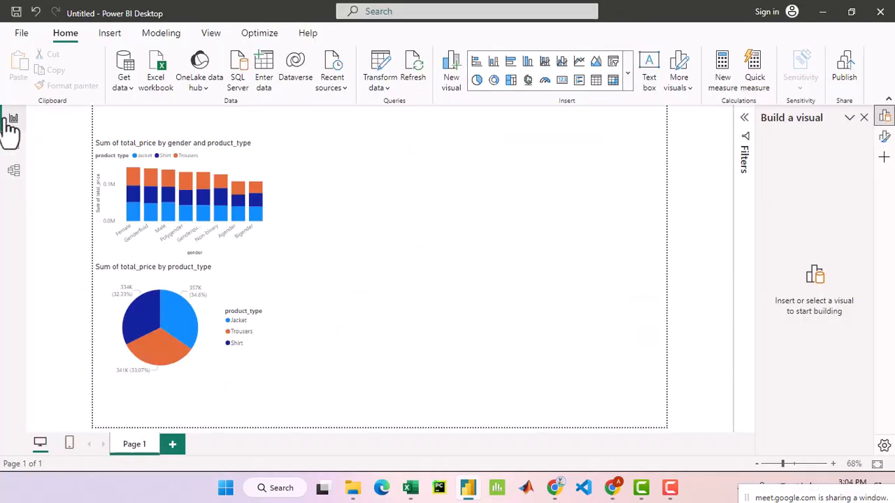
{"action": "left_click", "coordinate": [625, 81]}
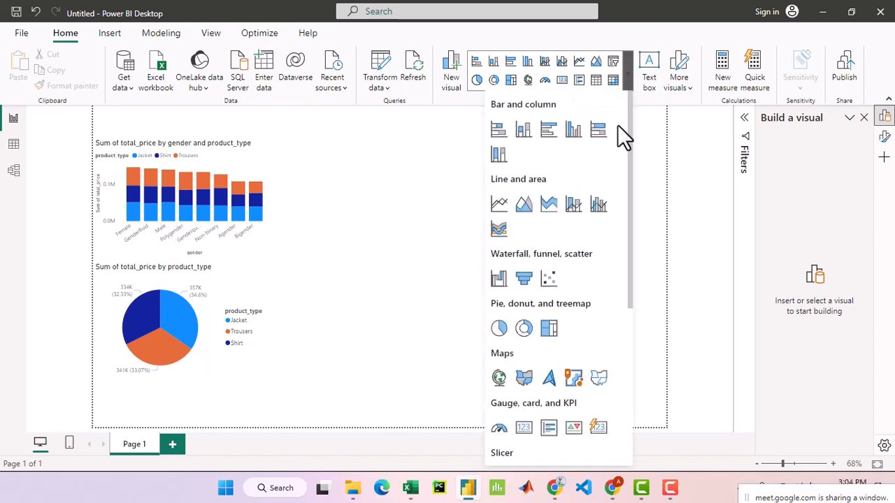
{"action": "left_click", "coordinate": [595, 77]}
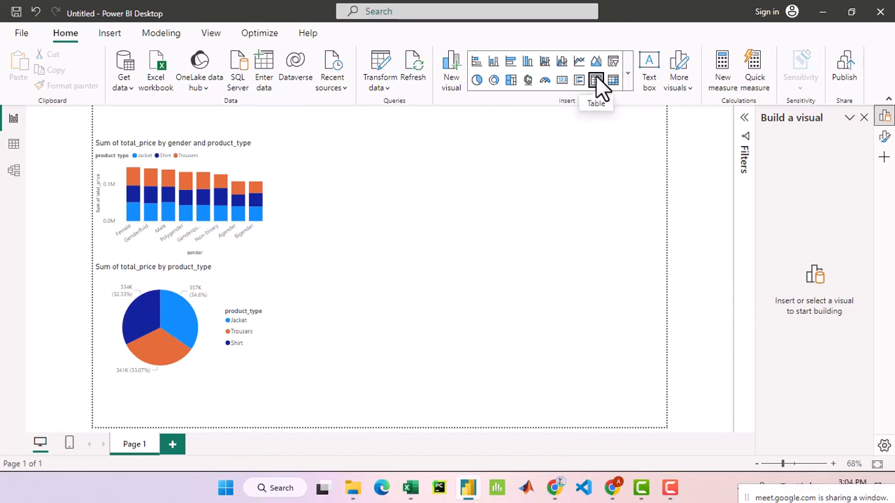
{"action": "left_click", "coordinate": [596, 78]}
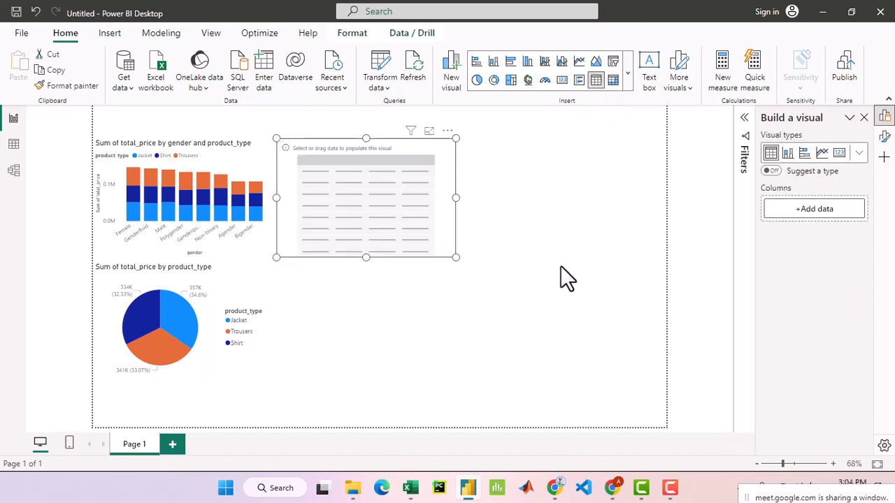
- Add the customer_name and gender fields from the customers table as columns of the new table visual
{"action": "left_click", "coordinate": [816, 215]}
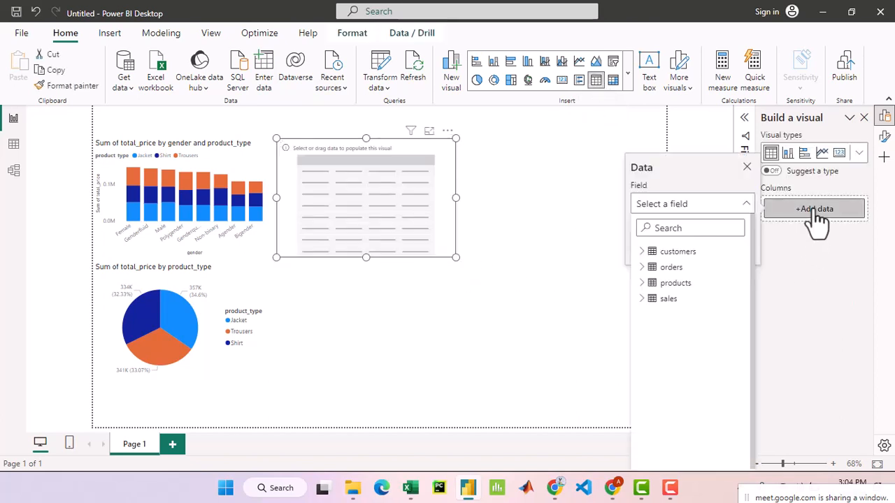
{"action": "left_click", "coordinate": [641, 252]}
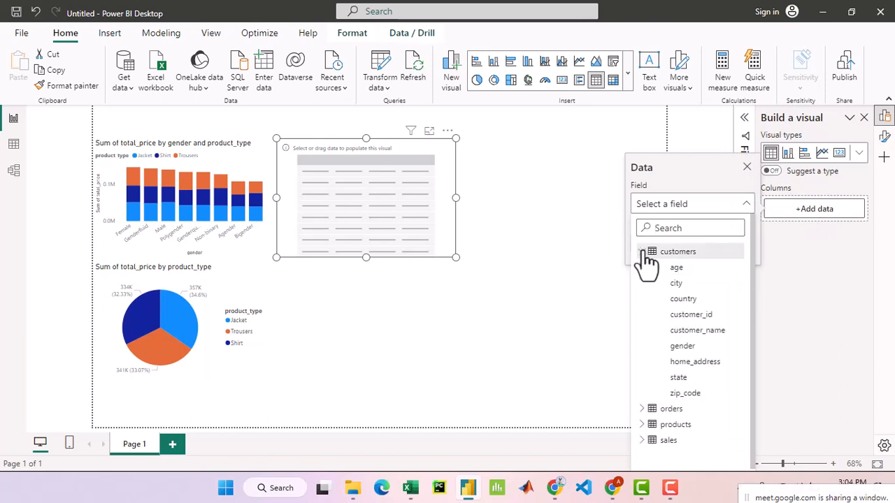
{"action": "left_click", "coordinate": [719, 334]}
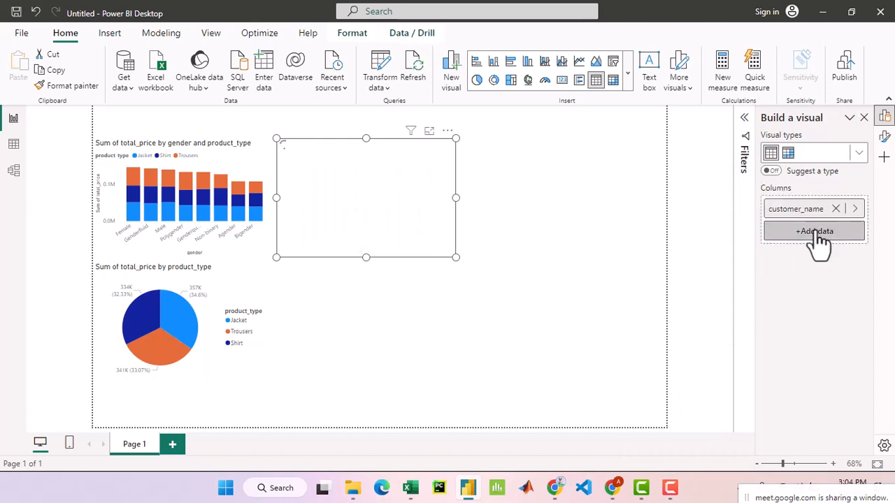
{"action": "left_click", "coordinate": [816, 233]}
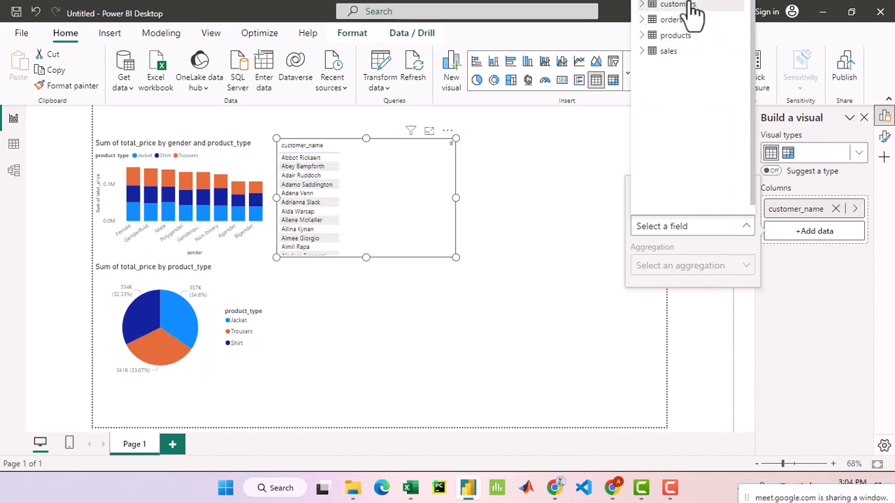
{"action": "left_click", "coordinate": [643, 5]}
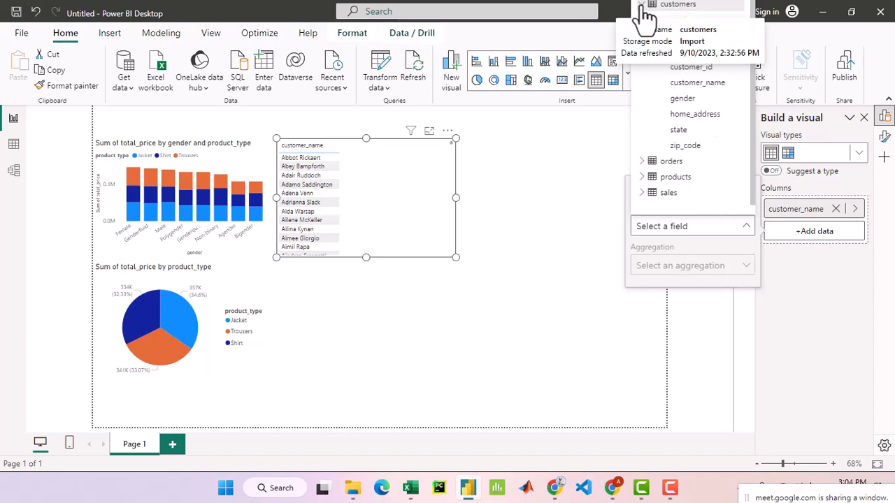
{"action": "left_click", "coordinate": [695, 100]}
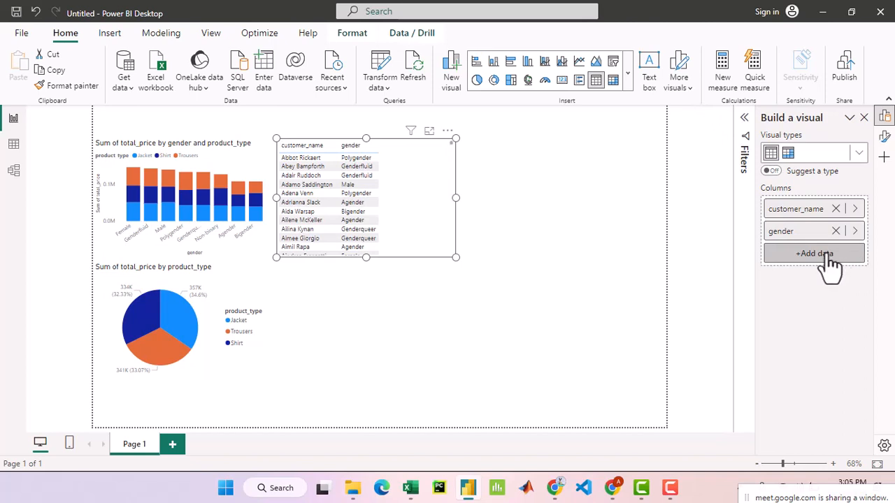
- Add the state field from the customers table as the table visual's third column
{"action": "left_click", "coordinate": [827, 259]}
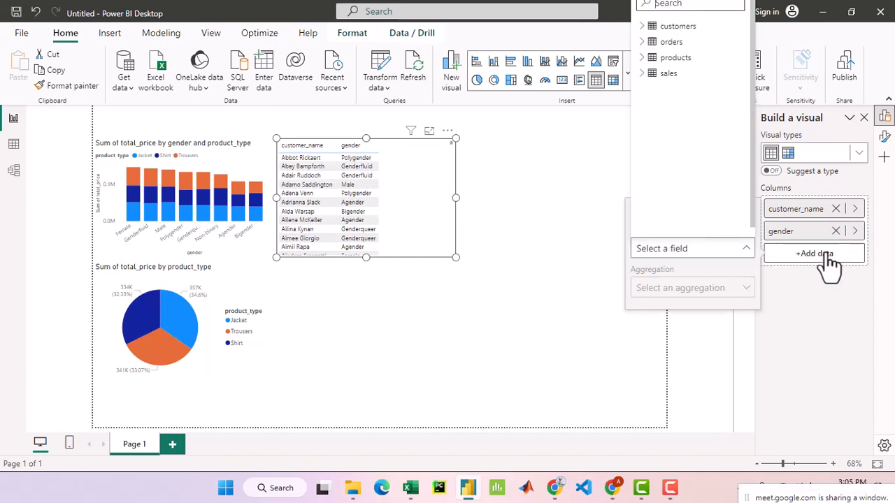
{"action": "left_click", "coordinate": [641, 59]}
{"action": "left_click", "coordinate": [640, 58]}
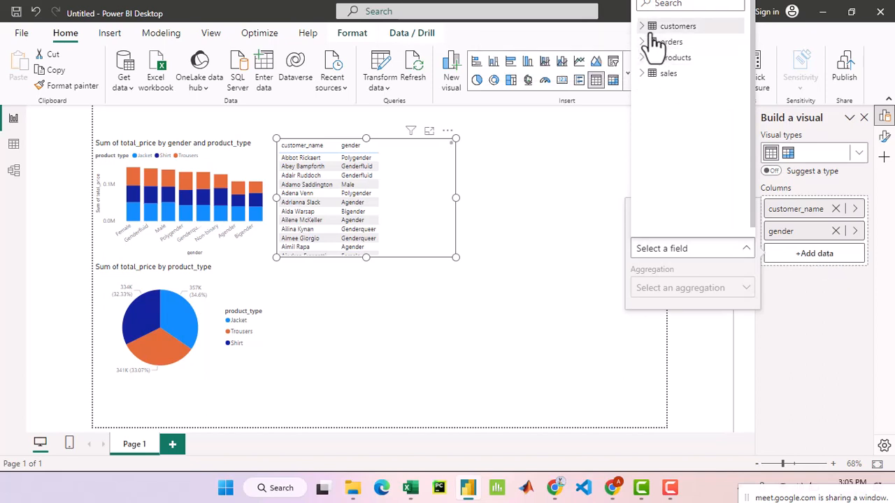
{"action": "left_click", "coordinate": [642, 27]}
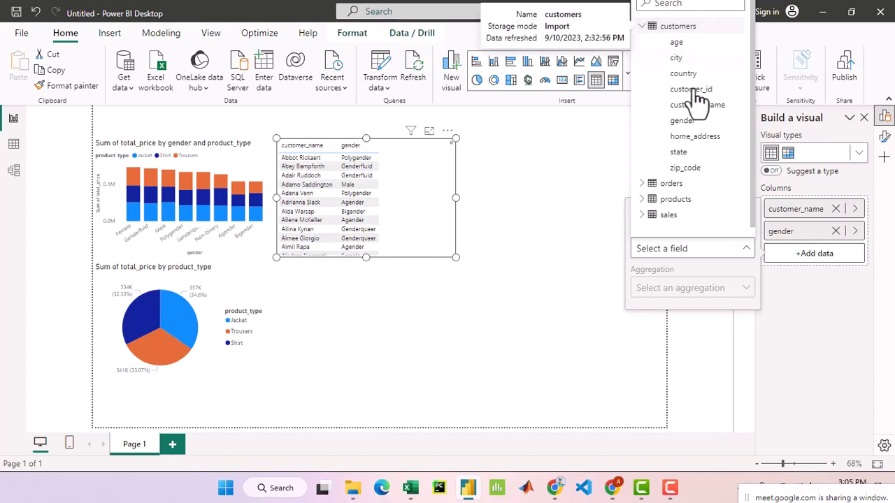
{"action": "left_click", "coordinate": [713, 153]}
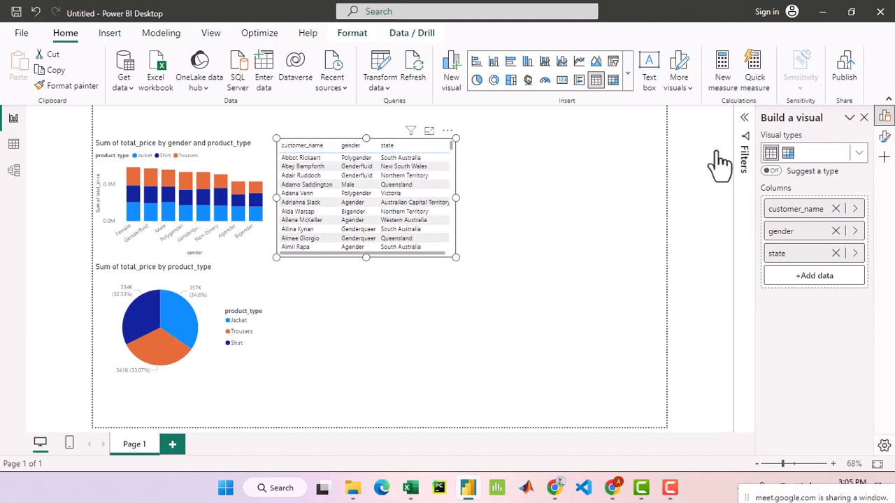
- Add the product_type and quantity fields from the products table as columns of the table visual
{"action": "left_click", "coordinate": [805, 280]}
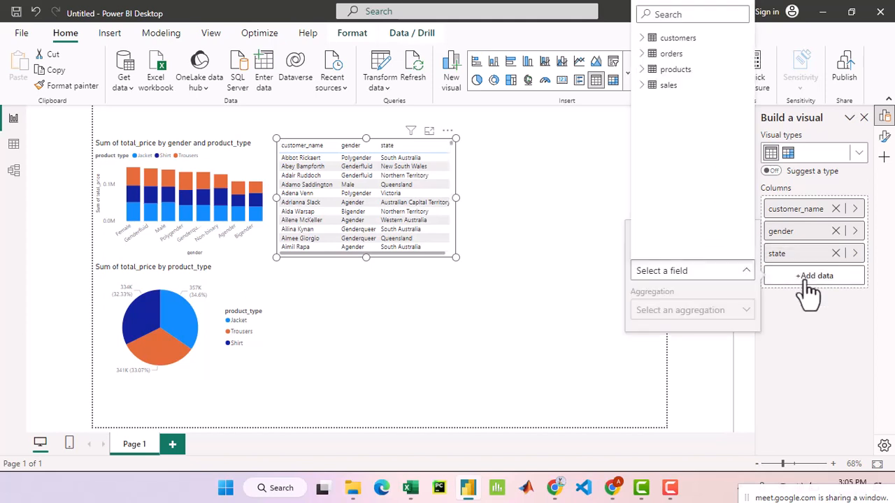
{"action": "left_click", "coordinate": [643, 70]}
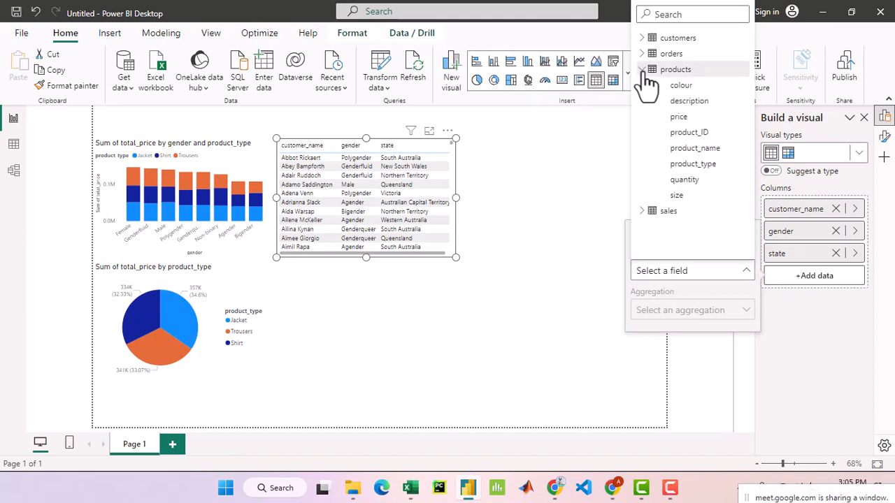
{"action": "left_click", "coordinate": [716, 166]}
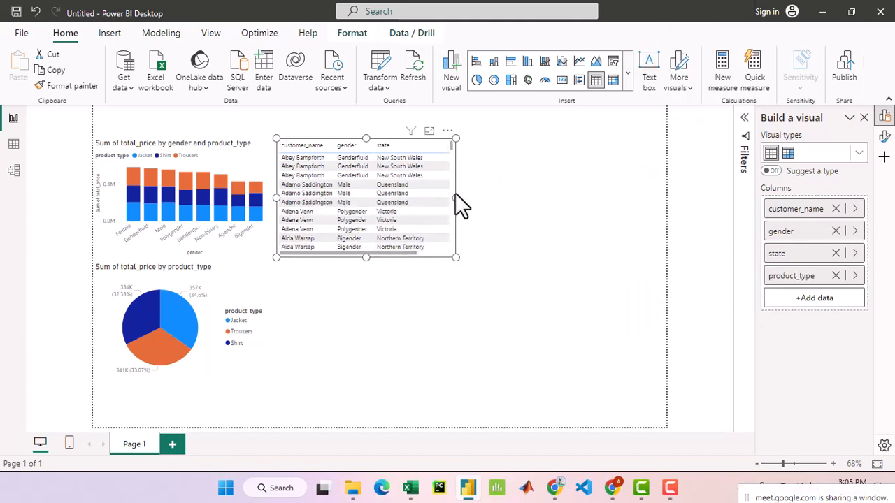
{"action": "left_click", "coordinate": [811, 299]}
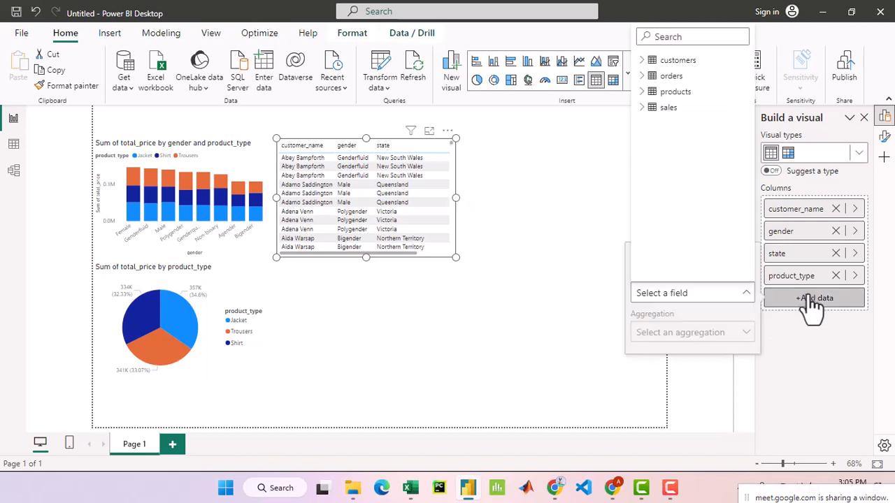
{"action": "left_click", "coordinate": [642, 92]}
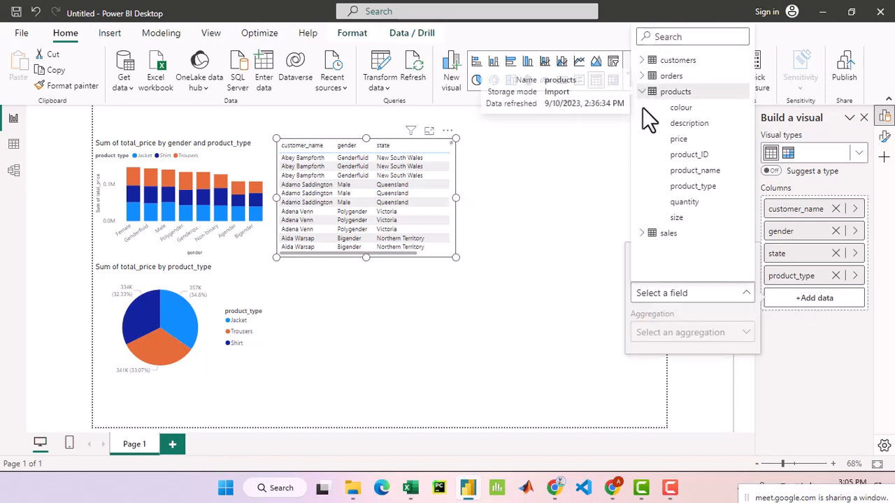
{"action": "left_click", "coordinate": [706, 204]}
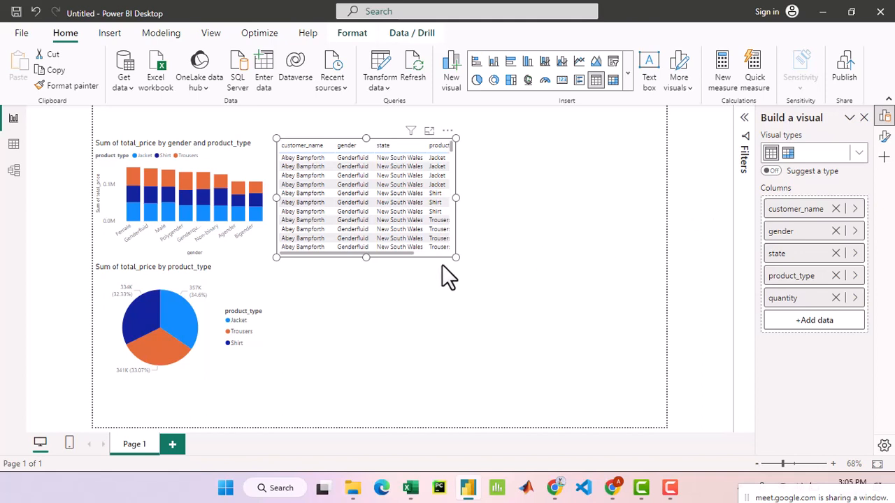
- Resize the table visual so all five columns fit with little spare width, and look through its first rows
{"action": "left_click_drag", "start_coordinate": [456, 256], "coordinate": [554, 287]}
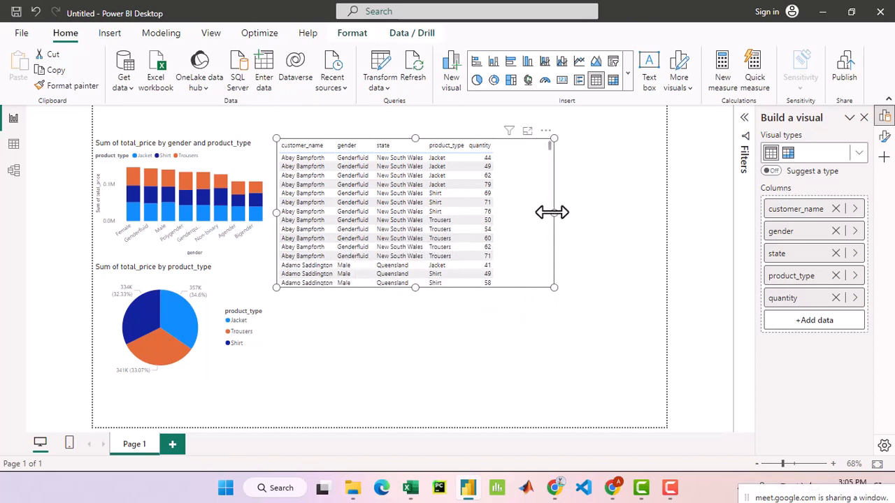
{"action": "left_click_drag", "start_coordinate": [553, 213], "coordinate": [507, 211]}
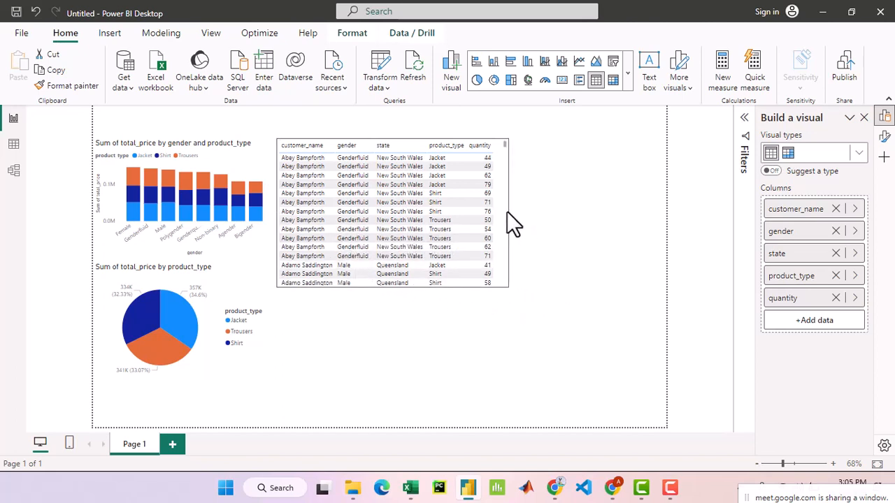
{"action": "scroll", "coordinate": [384, 236], "scroll_direction": "down", "scroll_amount": 10}
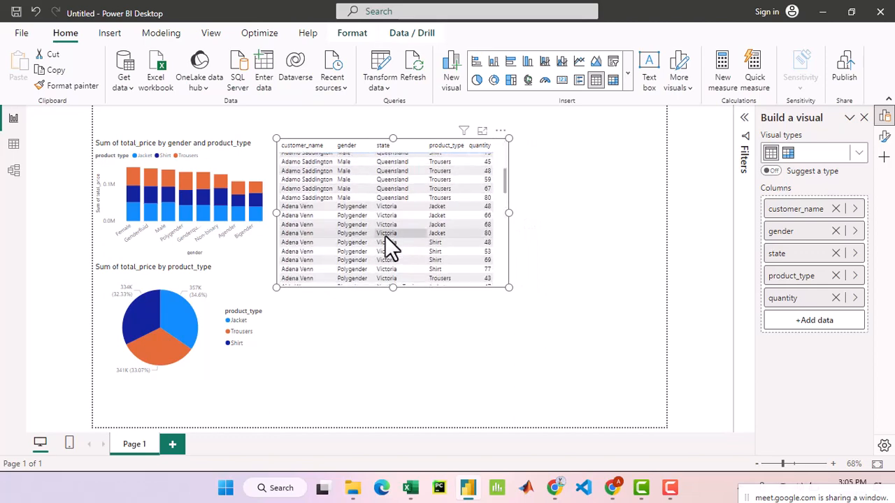
{"action": "scroll", "coordinate": [385, 236], "scroll_direction": "up", "scroll_amount": 8}
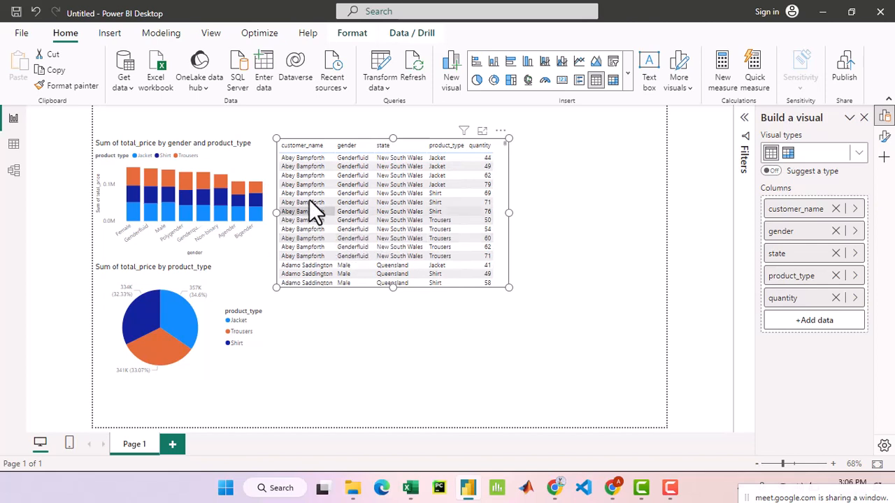
{"action": "scroll", "coordinate": [492, 228], "scroll_direction": "down", "scroll_amount": 3}
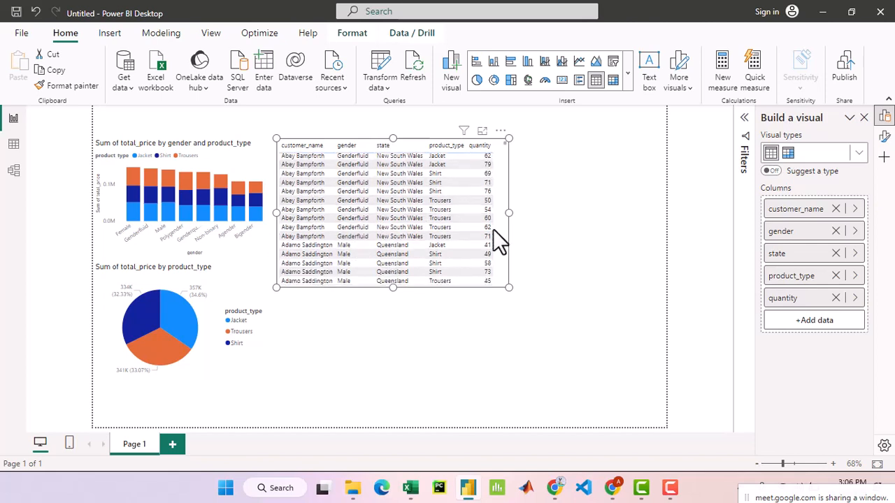
{"action": "scroll", "coordinate": [492, 231], "scroll_direction": "up", "scroll_amount": 3}
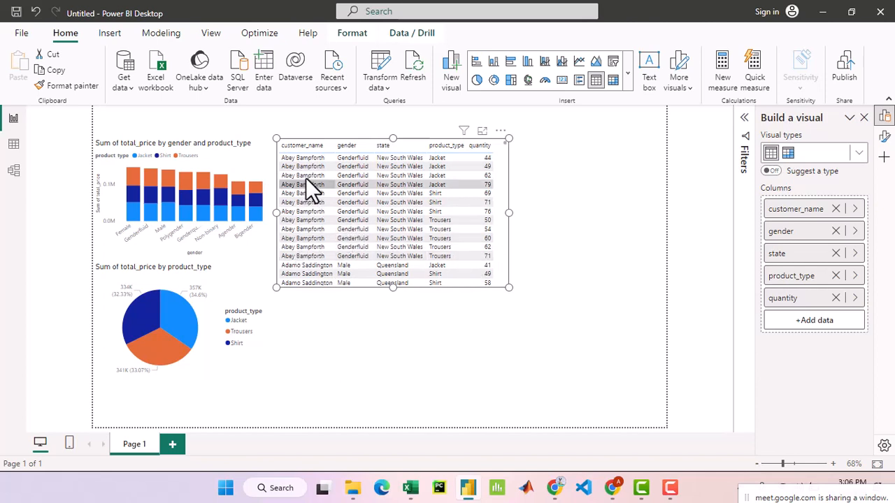
{"action": "left_click", "coordinate": [612, 488]}
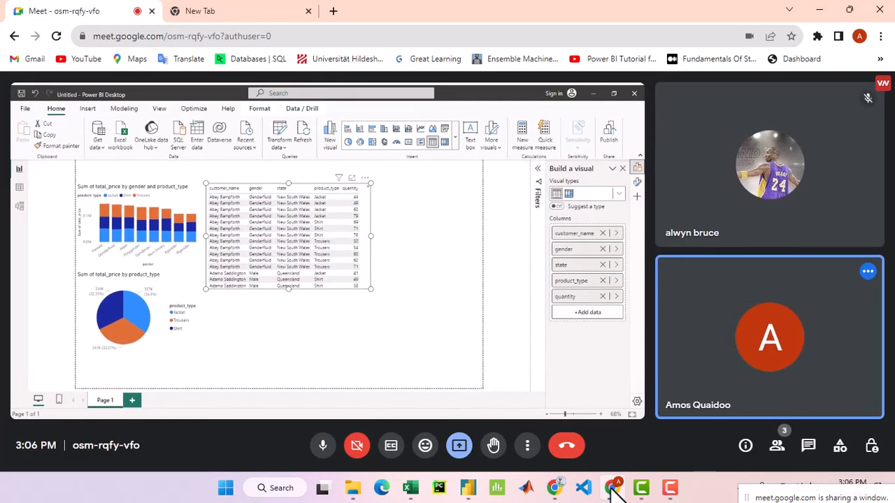
{"action": "mouse_move", "coordinate": [472, 494]}
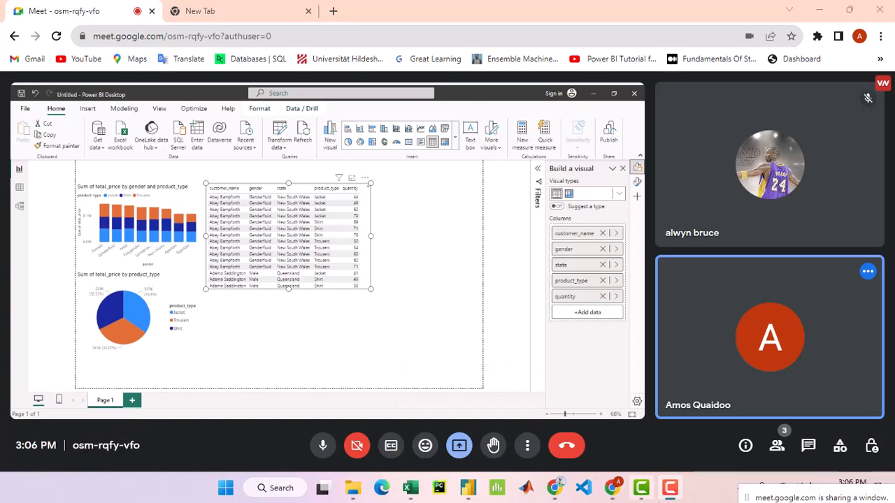
{"action": "left_click", "coordinate": [496, 489]}
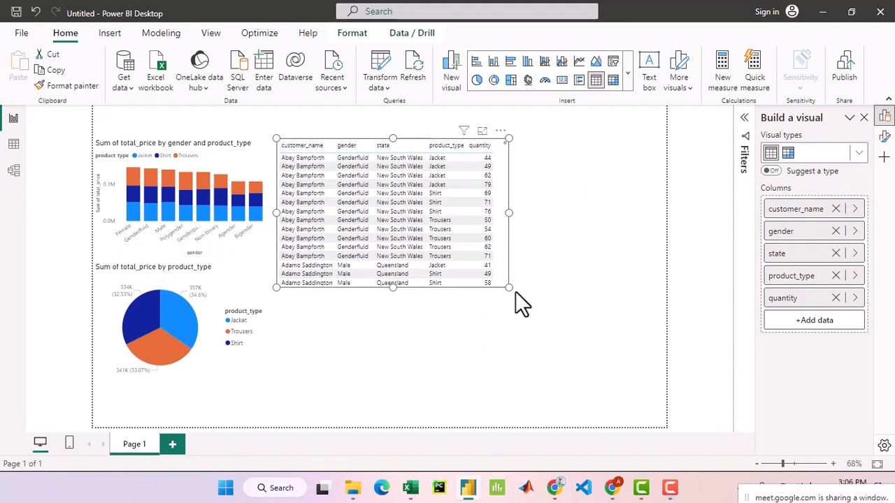
- Shrink the table visual slightly in width and height, and look through its first customers' genders, states, product types and quantities
{"action": "left_click_drag", "start_coordinate": [510, 288], "coordinate": [497, 260]}
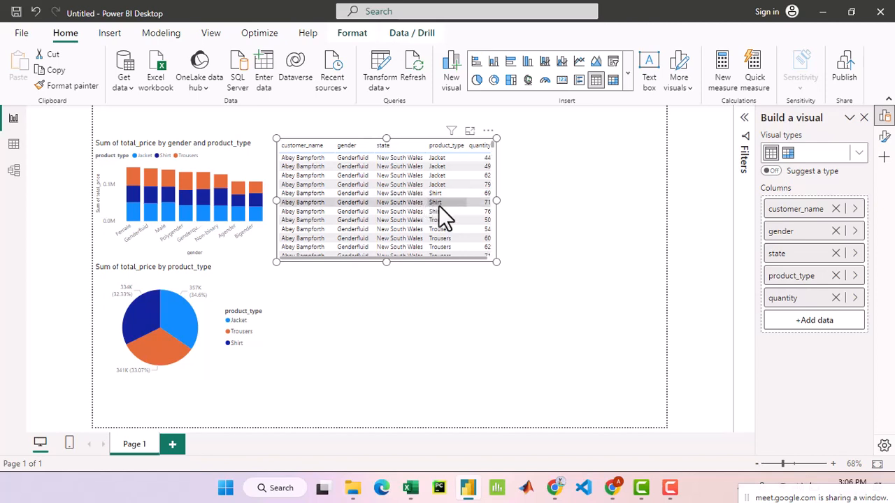
{"action": "scroll", "coordinate": [439, 208], "scroll_direction": "down", "scroll_amount": 2}
{"action": "scroll", "coordinate": [439, 208], "scroll_direction": "down", "scroll_amount": 2}
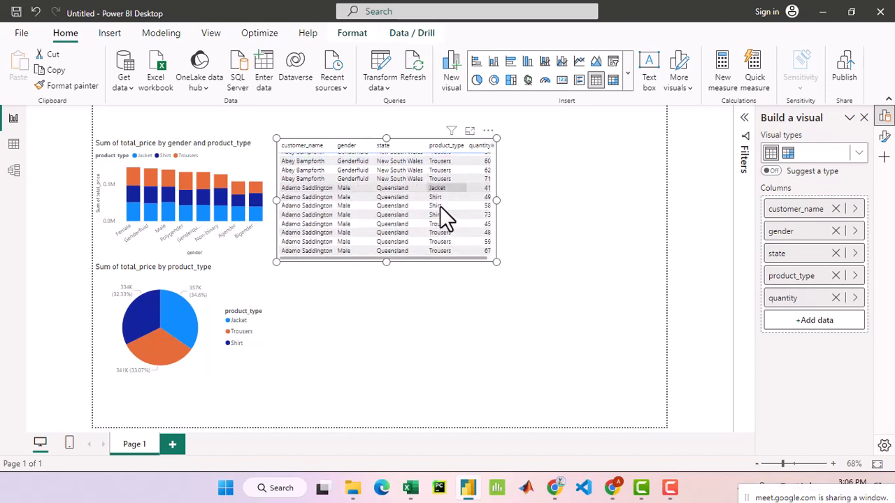
{"action": "scroll", "coordinate": [440, 208], "scroll_direction": "down", "scroll_amount": 2}
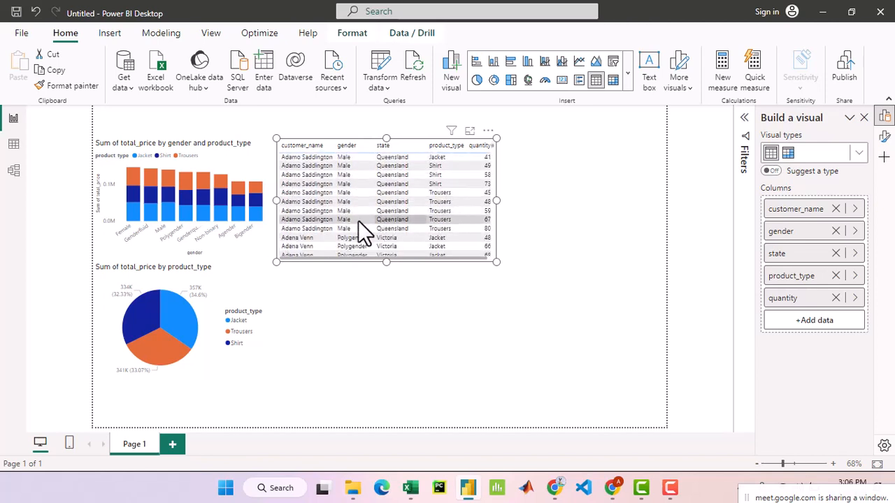
{"action": "scroll", "coordinate": [353, 241], "scroll_direction": "down", "scroll_amount": 3}
{"action": "scroll", "coordinate": [353, 241], "scroll_direction": "down", "scroll_amount": 2}
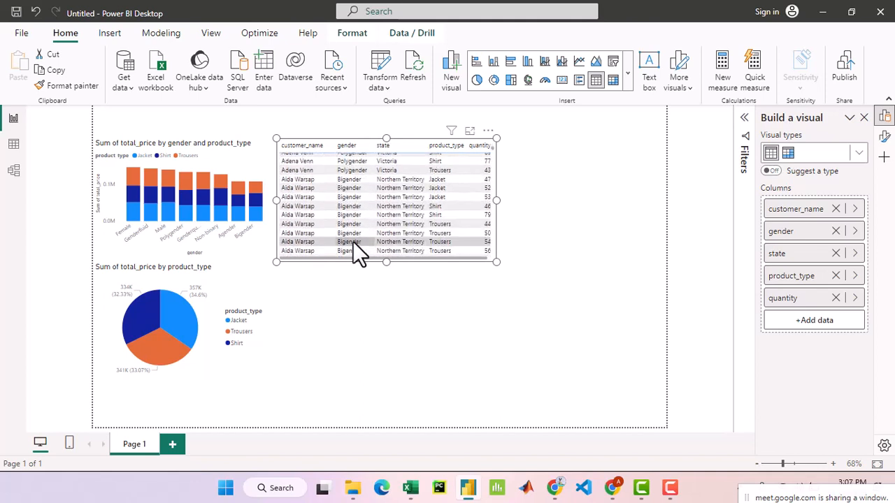
{"action": "scroll", "coordinate": [352, 241], "scroll_direction": "up", "scroll_amount": 5}
{"action": "scroll", "coordinate": [357, 238], "scroll_direction": "up", "scroll_amount": 4}
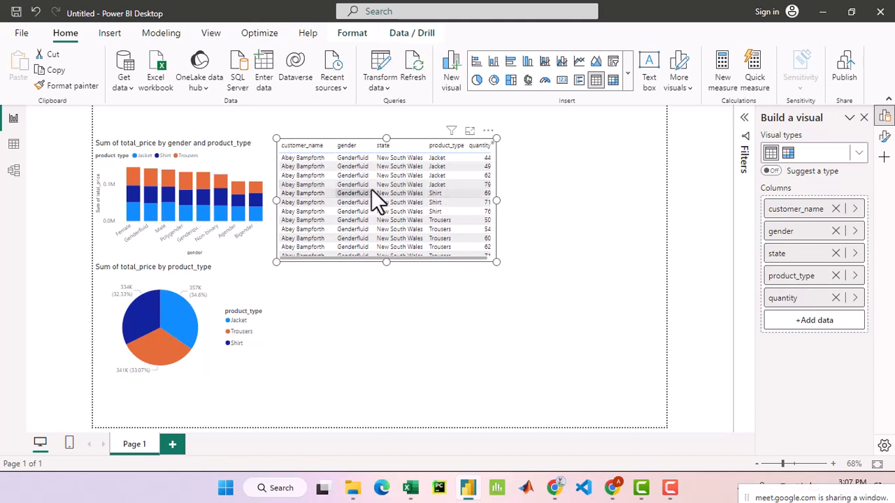
{"action": "scroll", "coordinate": [373, 189], "scroll_direction": "down", "scroll_amount": 3}
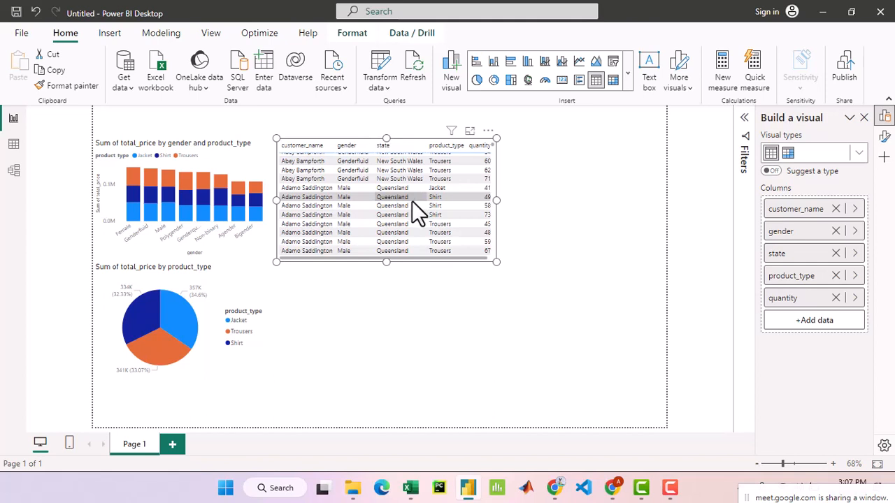
{"action": "scroll", "coordinate": [412, 201], "scroll_direction": "up", "scroll_amount": 3}
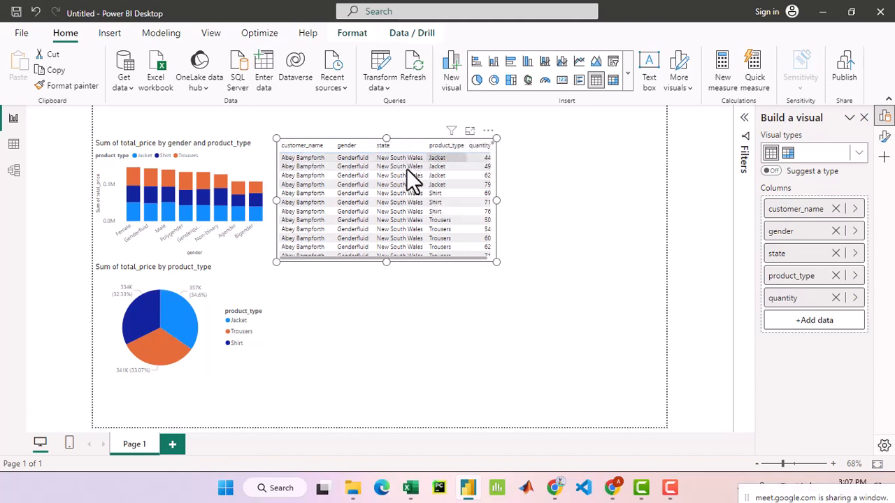
{"action": "scroll", "coordinate": [426, 230], "scroll_direction": "down", "scroll_amount": 3}
{"action": "scroll", "coordinate": [426, 231], "scroll_direction": "up", "scroll_amount": 3}
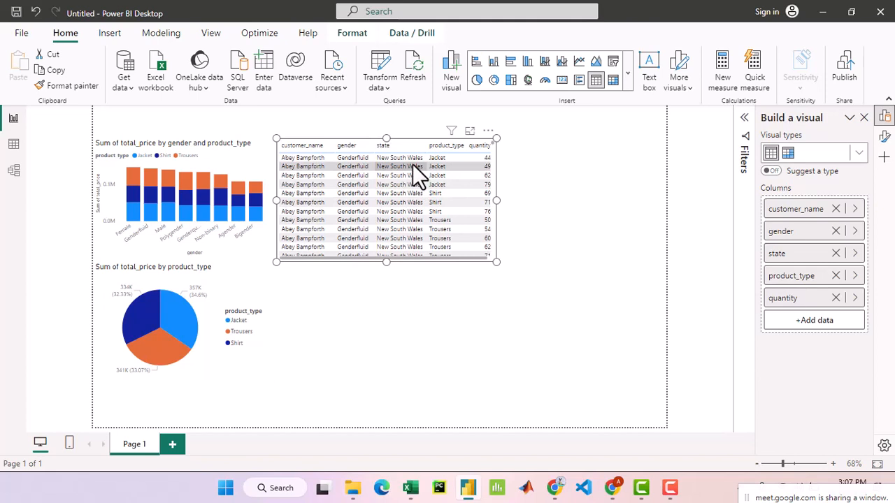
{"action": "left_click", "coordinate": [488, 132]}
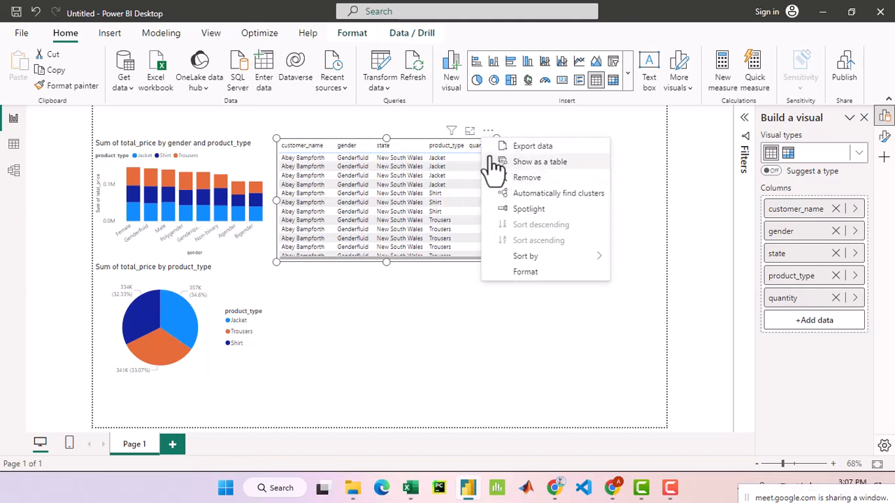
{"action": "left_click", "coordinate": [541, 147]}
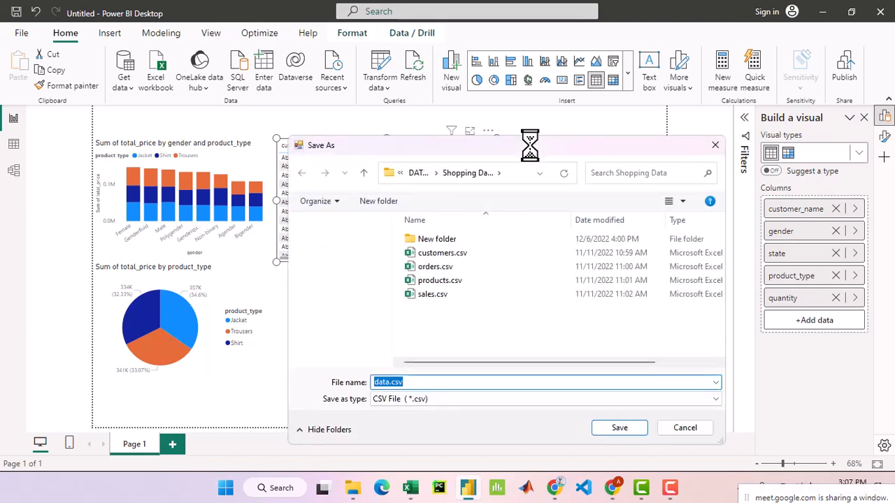
{"action": "left_click", "coordinate": [716, 144]}
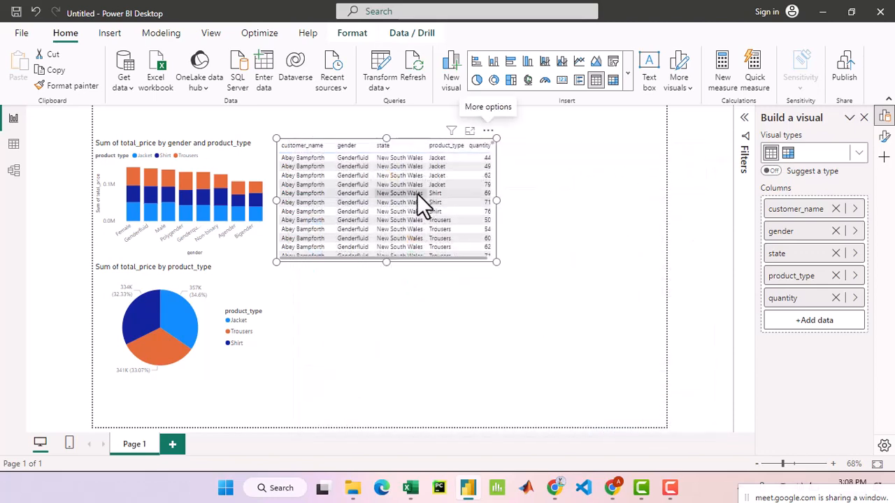
- Examine further rows of the table visual to compare states, product types and quantities per customer, leaving no visual selected
{"action": "scroll", "coordinate": [408, 197], "scroll_direction": "down", "scroll_amount": 4}
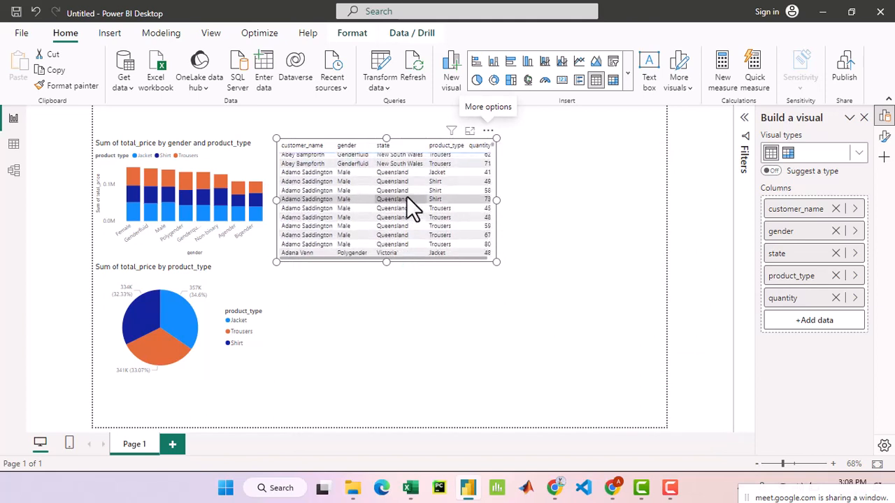
{"action": "scroll", "coordinate": [405, 198], "scroll_direction": "down", "scroll_amount": 4}
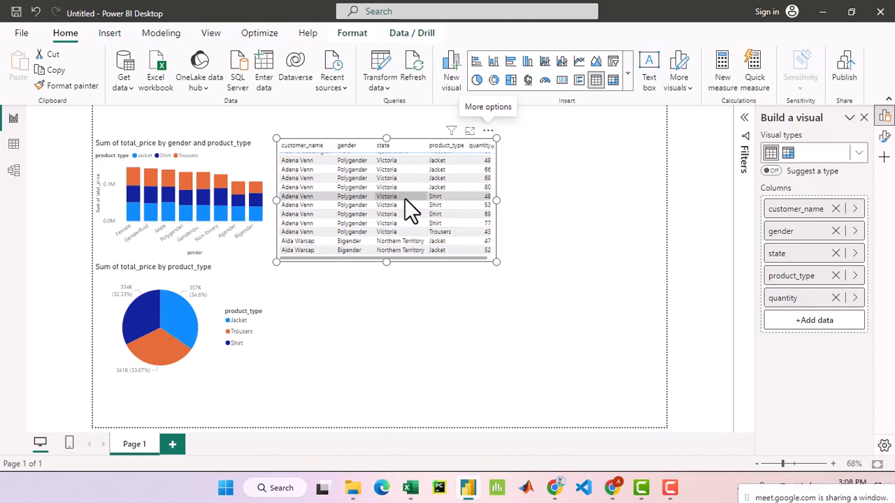
{"action": "scroll", "coordinate": [406, 198], "scroll_direction": "down", "scroll_amount": 3}
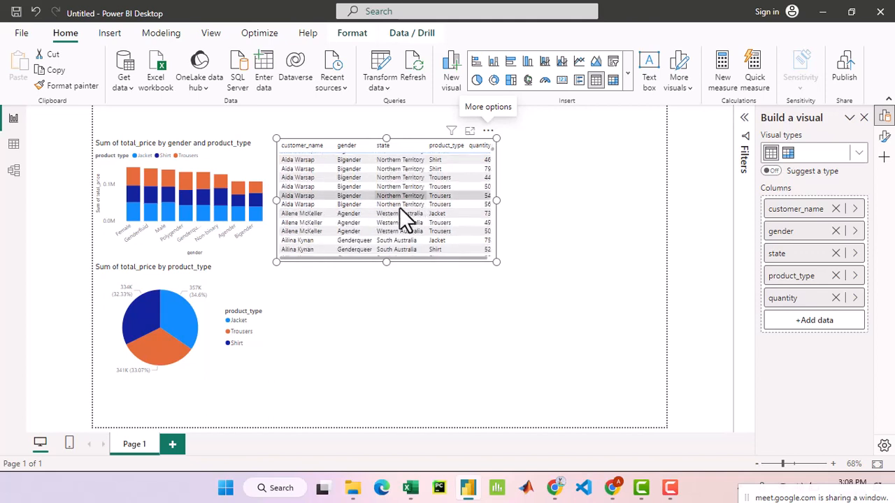
{"action": "scroll", "coordinate": [391, 203], "scroll_direction": "down", "scroll_amount": 3}
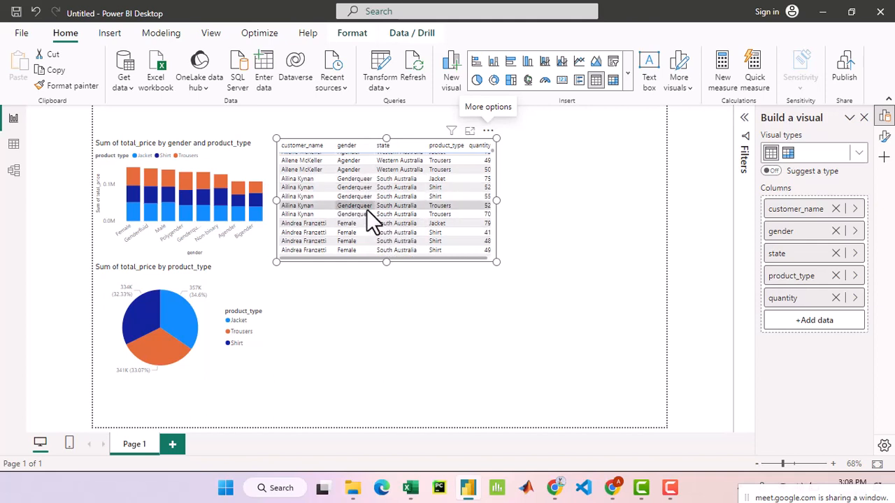
{"action": "scroll", "coordinate": [419, 210], "scroll_direction": "down", "scroll_amount": 1}
{"action": "scroll", "coordinate": [424, 205], "scroll_direction": "down", "scroll_amount": 3}
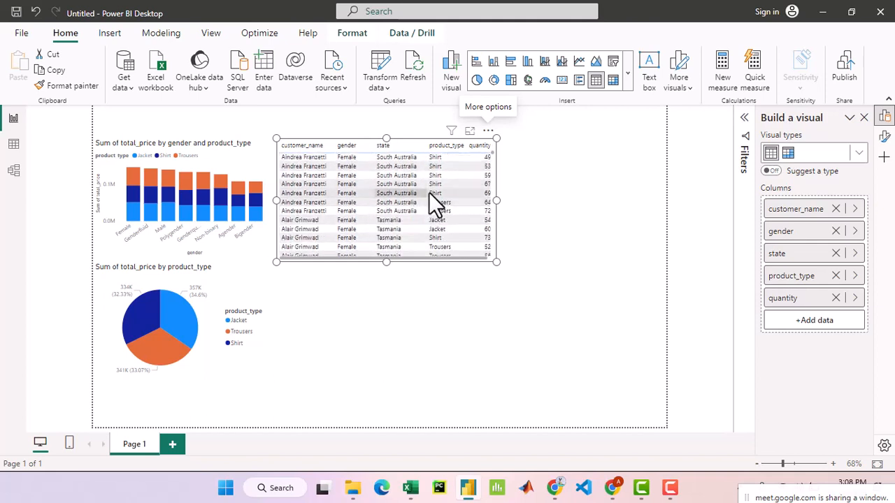
{"action": "scroll", "coordinate": [432, 199], "scroll_direction": "down", "scroll_amount": 3}
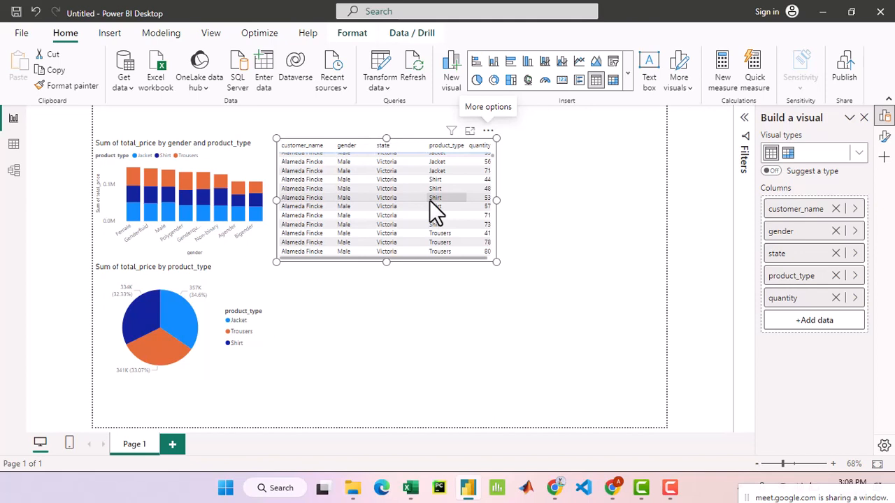
{"action": "scroll", "coordinate": [444, 217], "scroll_direction": "down", "scroll_amount": 3}
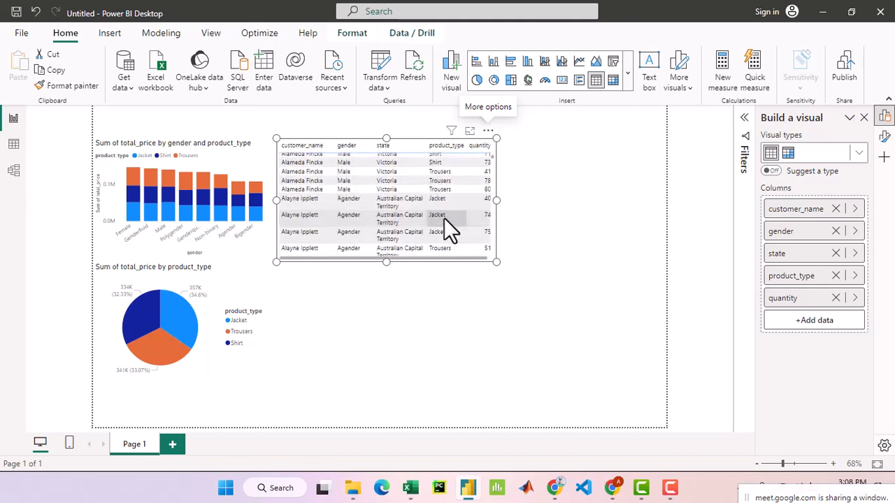
{"action": "scroll", "coordinate": [445, 226], "scroll_direction": "down", "scroll_amount": 2}
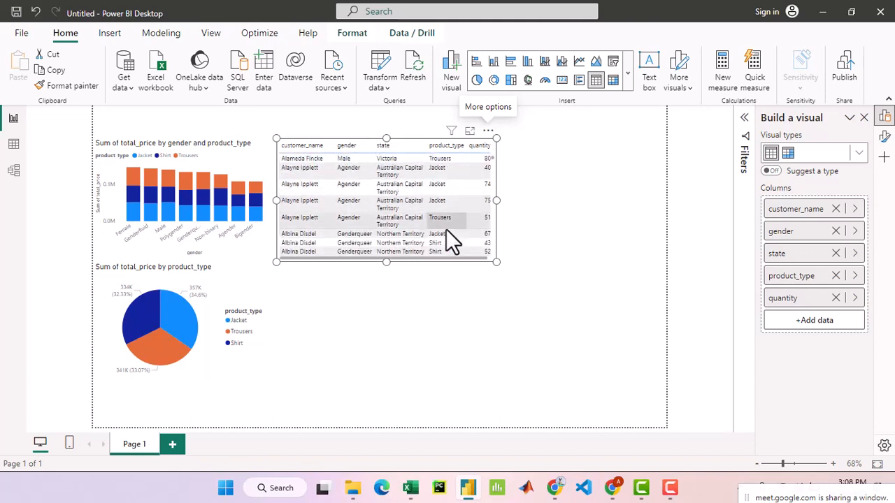
{"action": "left_click_drag", "start_coordinate": [479, 258], "coordinate": [446, 255]}
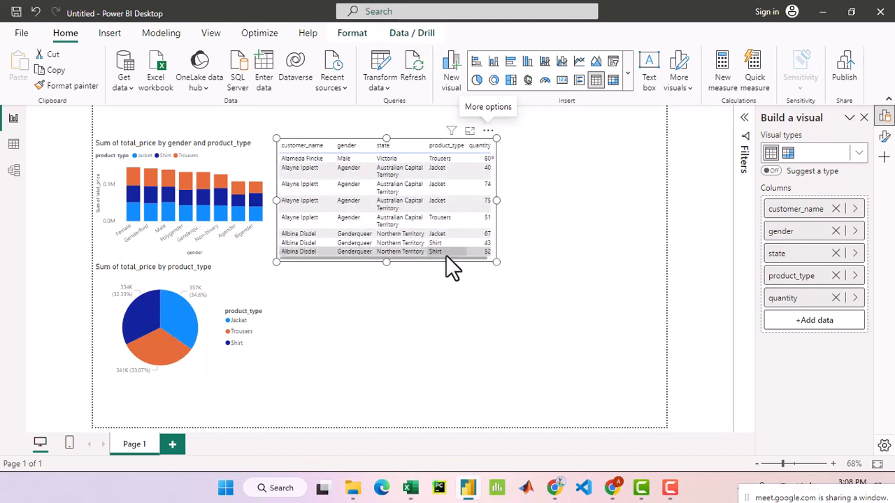
{"action": "left_click", "coordinate": [541, 176]}
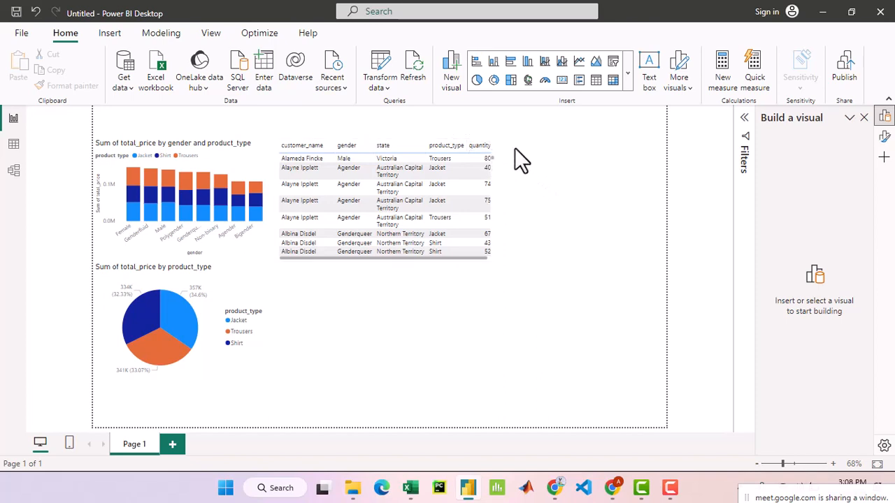
- Set the data category of the customers table's state column to State or Province
{"action": "left_click", "coordinate": [16, 145]}
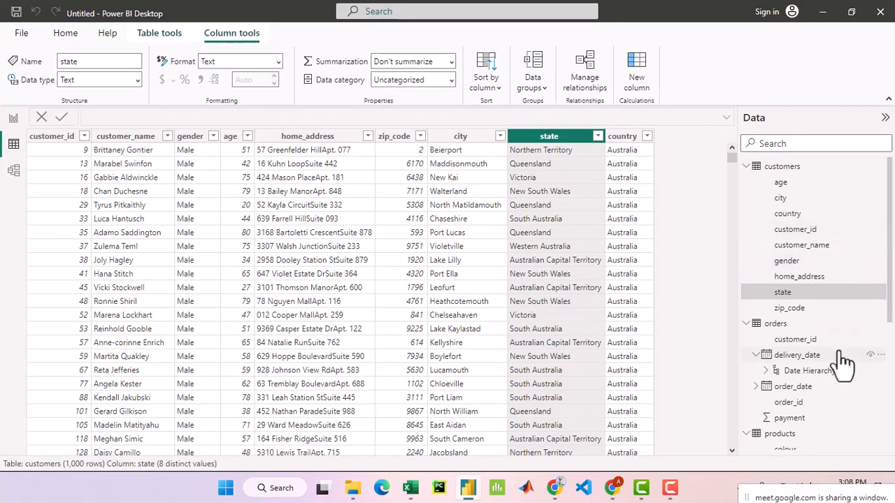
{"action": "scroll", "coordinate": [844, 362], "scroll_direction": "down", "scroll_amount": 5}
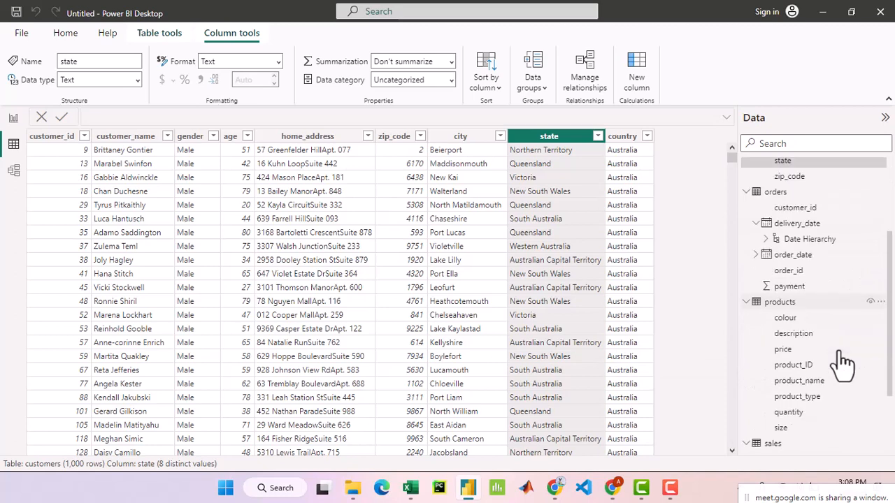
{"action": "scroll", "coordinate": [844, 362], "scroll_direction": "down", "scroll_amount": 1}
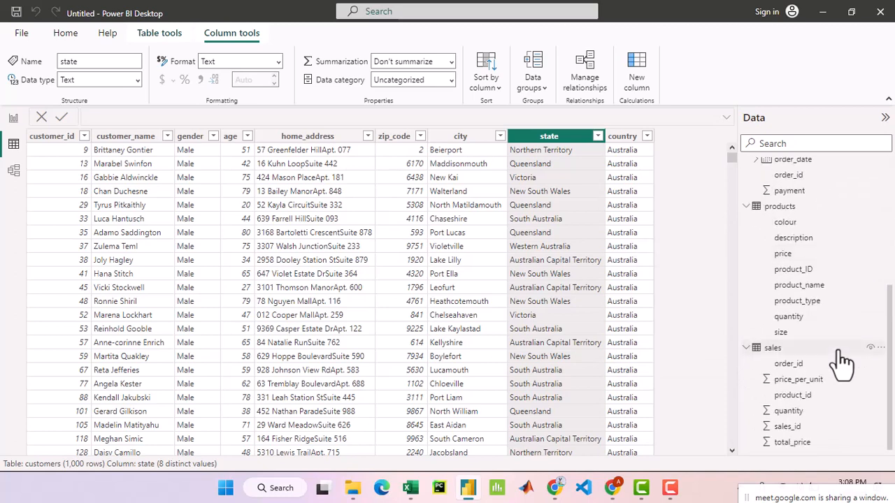
{"action": "scroll", "coordinate": [843, 362], "scroll_direction": "up", "scroll_amount": 5}
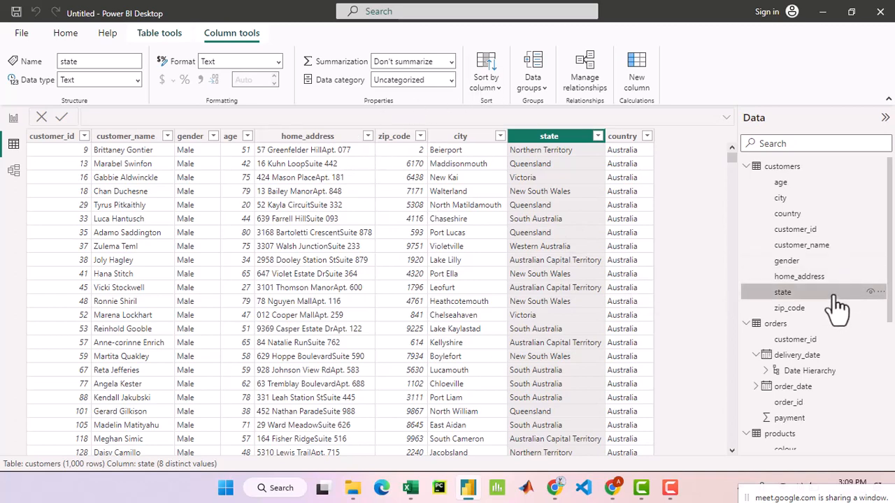
{"action": "left_click", "coordinate": [451, 80]}
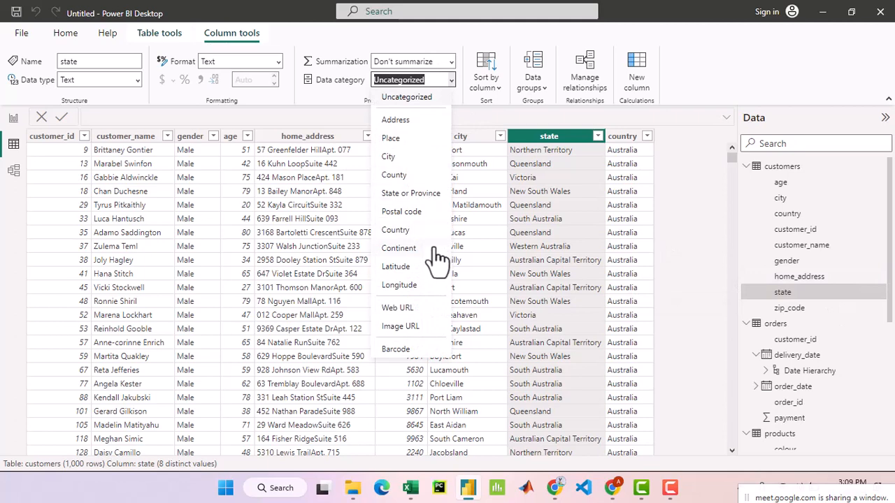
{"action": "left_click", "coordinate": [424, 195]}
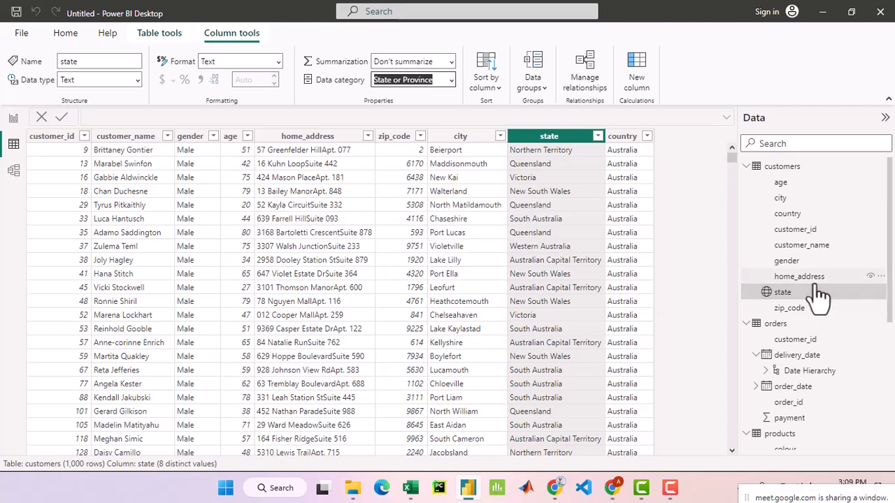
- Examine the quantity column in the products table's data and return to the report page
{"action": "scroll", "coordinate": [851, 409], "scroll_direction": "down", "scroll_amount": 5}
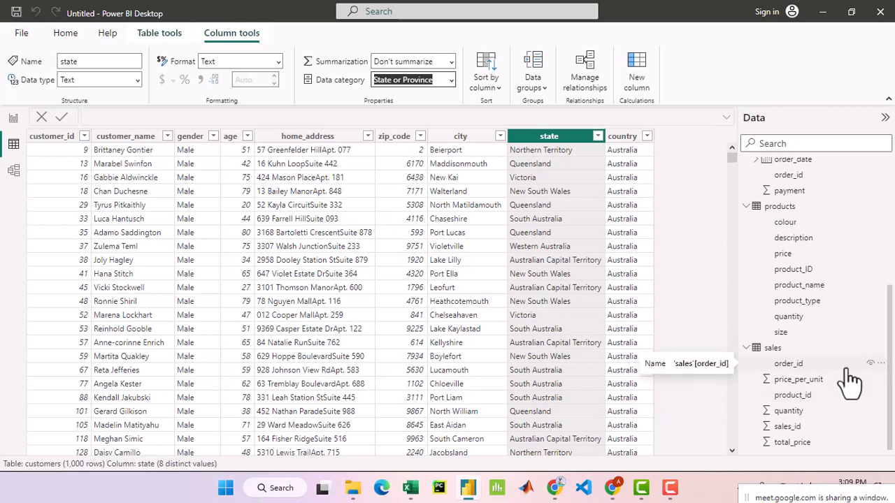
{"action": "left_click", "coordinate": [790, 317]}
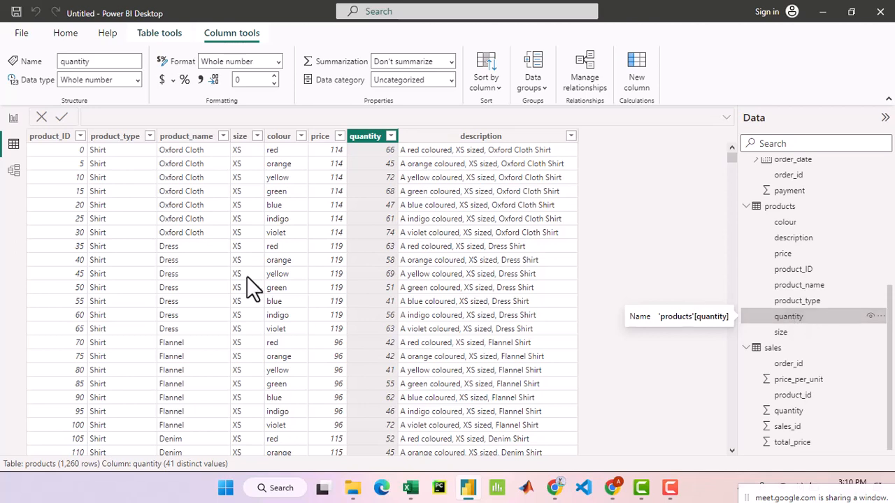
{"action": "left_click", "coordinate": [11, 119]}
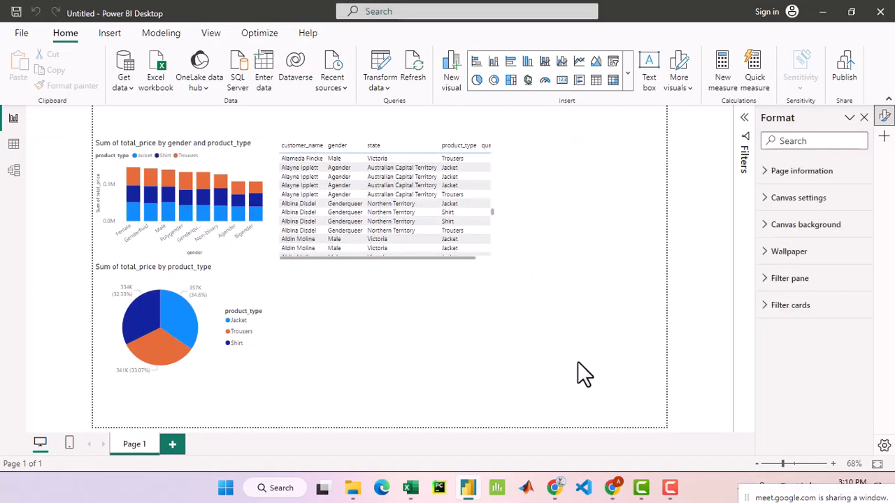
- Browse the visual gallery's chart, map, card, slicer, table and AI visual categories
{"action": "left_click", "coordinate": [629, 79]}
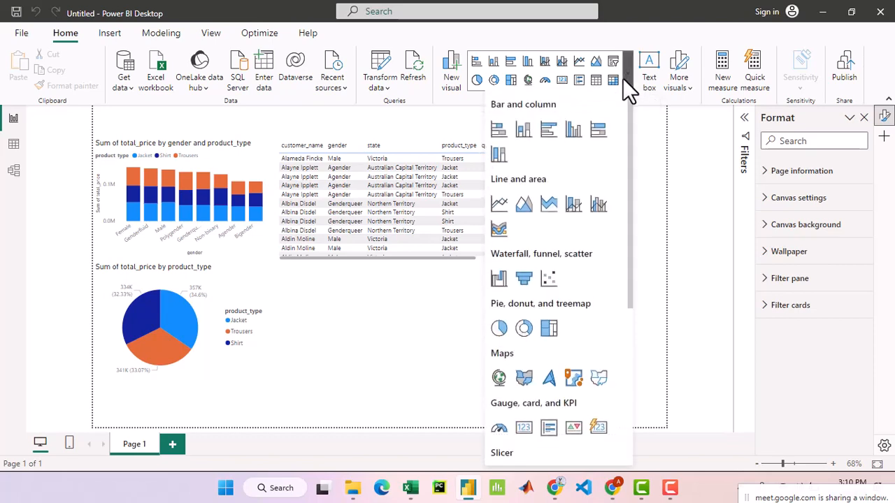
{"action": "scroll", "coordinate": [580, 262], "scroll_direction": "down", "scroll_amount": 5}
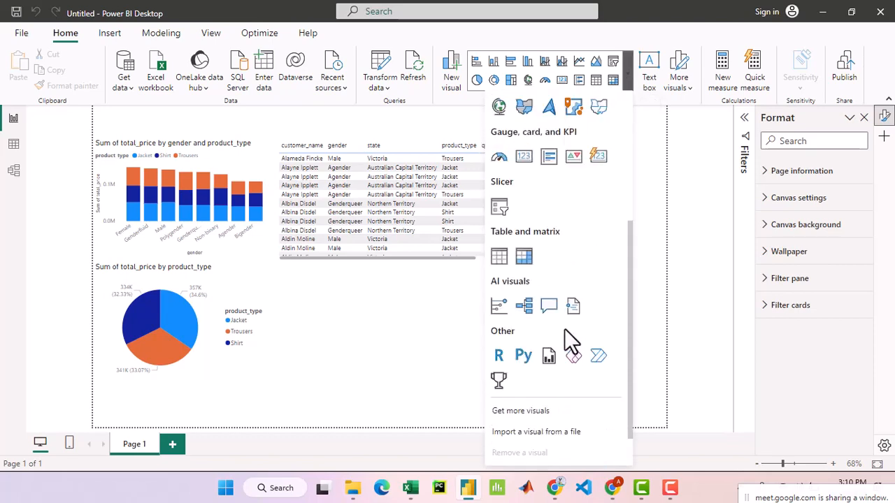
{"action": "scroll", "coordinate": [559, 339], "scroll_direction": "up", "scroll_amount": 5}
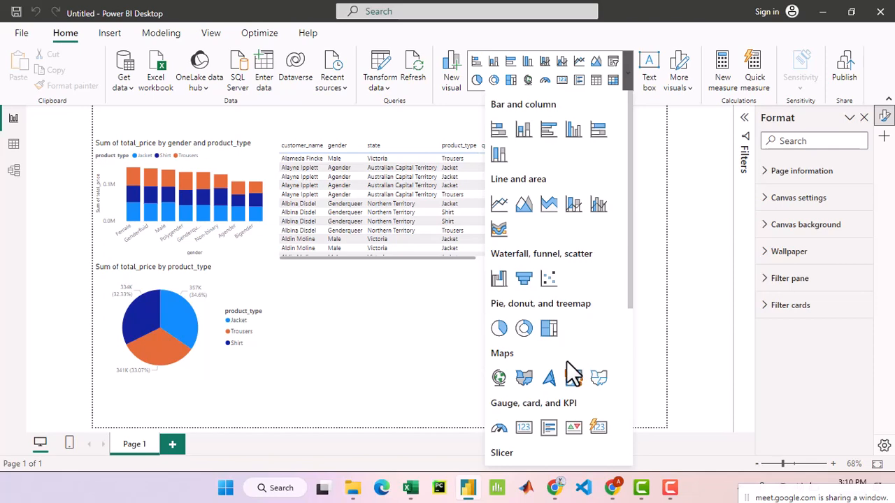
{"action": "scroll", "coordinate": [572, 374], "scroll_direction": "down", "scroll_amount": 3}
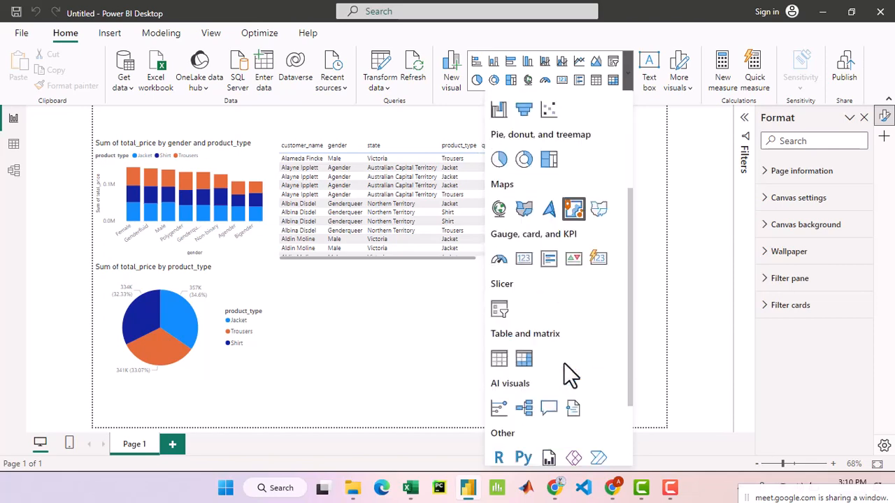
{"action": "scroll", "coordinate": [570, 375], "scroll_direction": "down", "scroll_amount": 2}
{"action": "scroll", "coordinate": [571, 375], "scroll_direction": "up", "scroll_amount": 8}
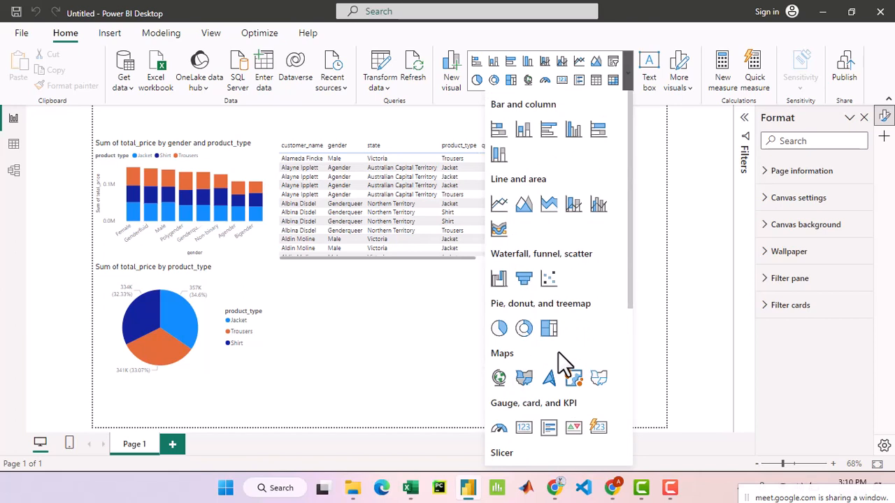
- Review the customers table's fields in the data view and return to the report page
{"action": "left_click", "coordinate": [14, 147]}
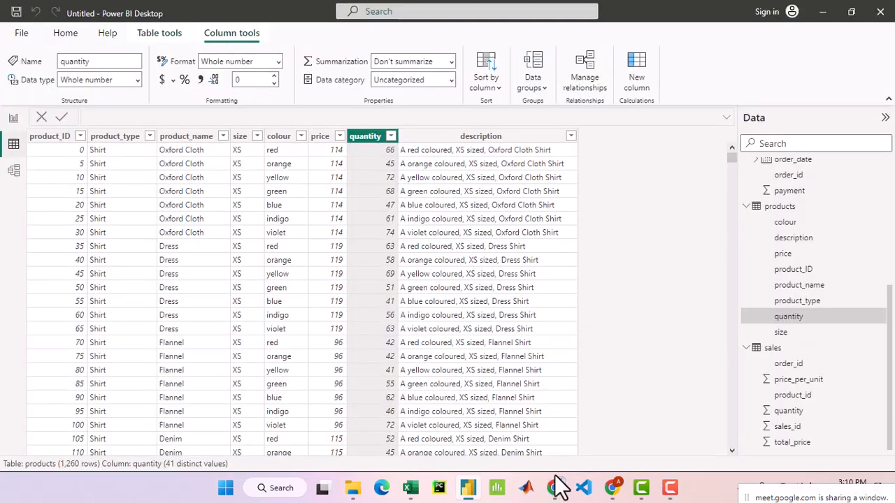
{"action": "scroll", "coordinate": [794, 320], "scroll_direction": "up", "scroll_amount": 5}
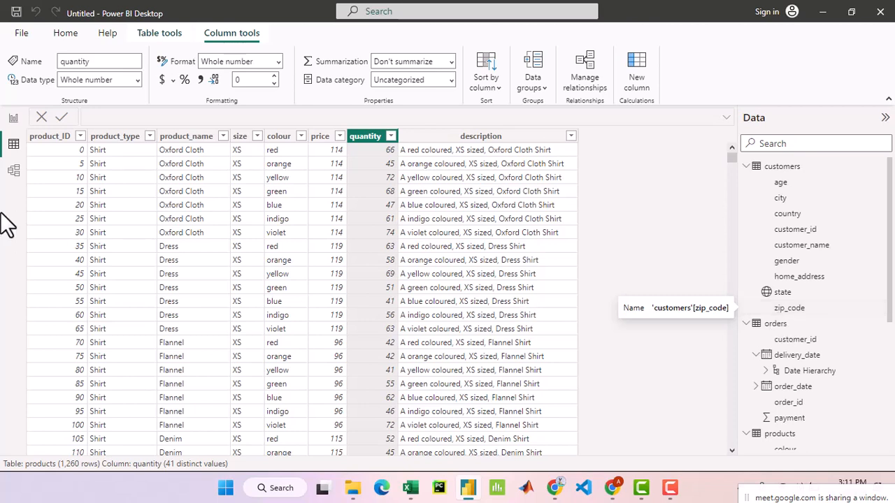
{"action": "left_click", "coordinate": [14, 119]}
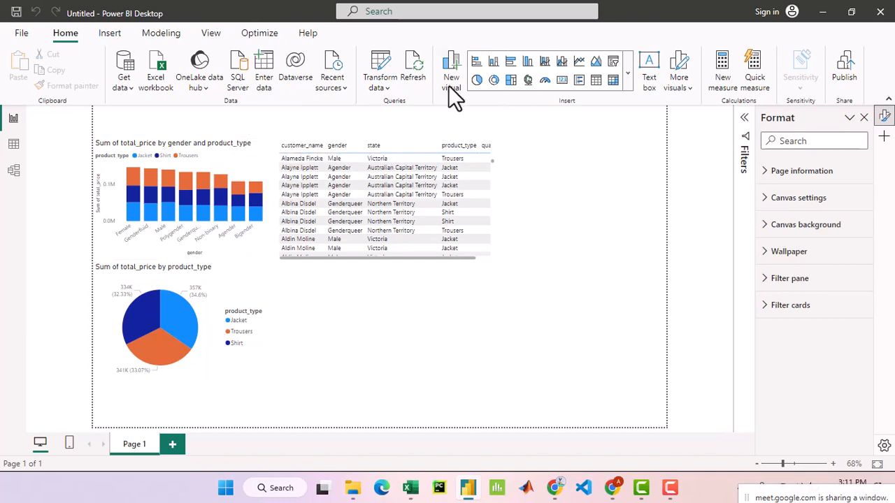
- Look through the whole visual gallery again, comparing the map visuals with the other types, and close it without inserting anything
{"action": "left_click", "coordinate": [626, 76]}
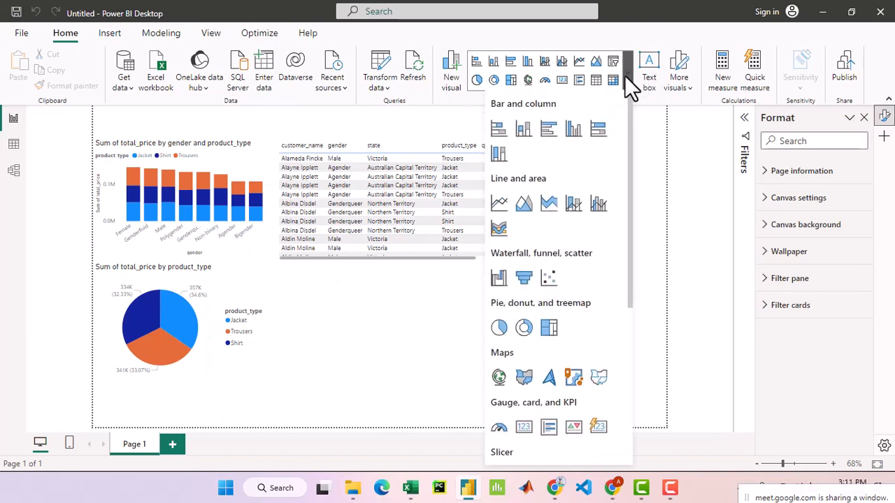
{"action": "left_click", "coordinate": [384, 328]}
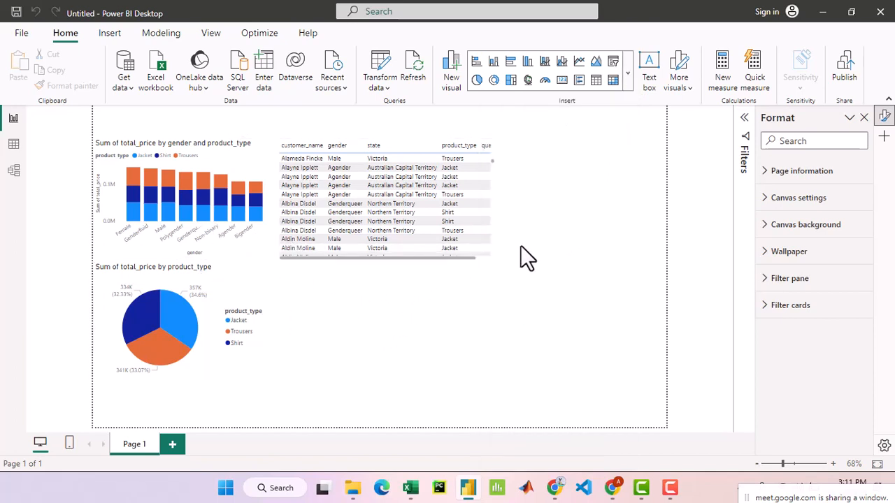
{"action": "left_click", "coordinate": [627, 79]}
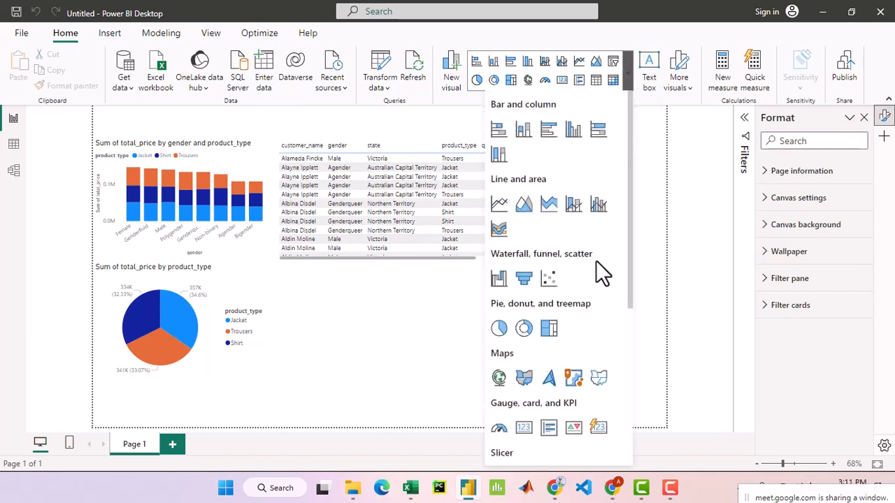
{"action": "scroll", "coordinate": [597, 310], "scroll_direction": "down", "scroll_amount": 5}
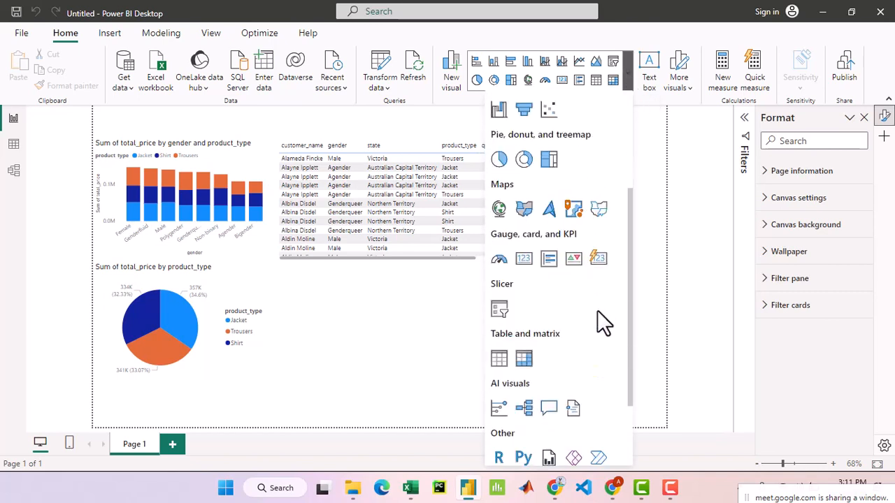
{"action": "scroll", "coordinate": [600, 324], "scroll_direction": "down", "scroll_amount": 1}
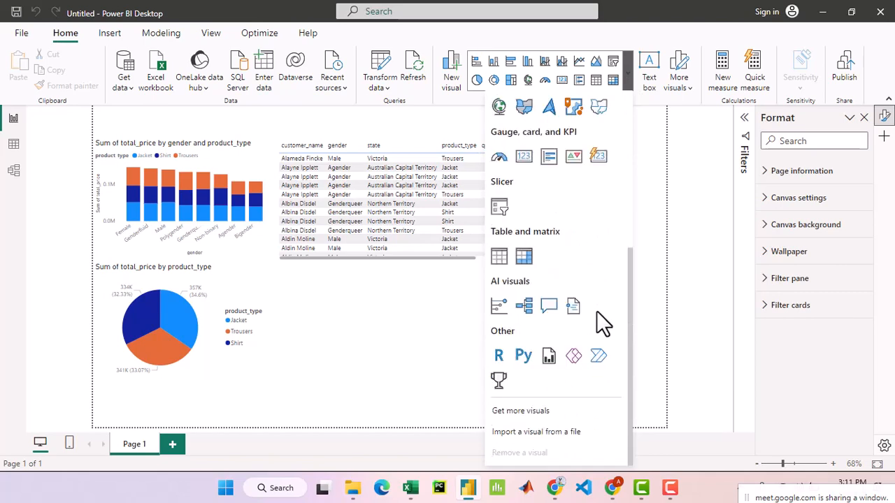
{"action": "scroll", "coordinate": [599, 324], "scroll_direction": "up", "scroll_amount": 4}
{"action": "scroll", "coordinate": [593, 312], "scroll_direction": "up", "scroll_amount": 2}
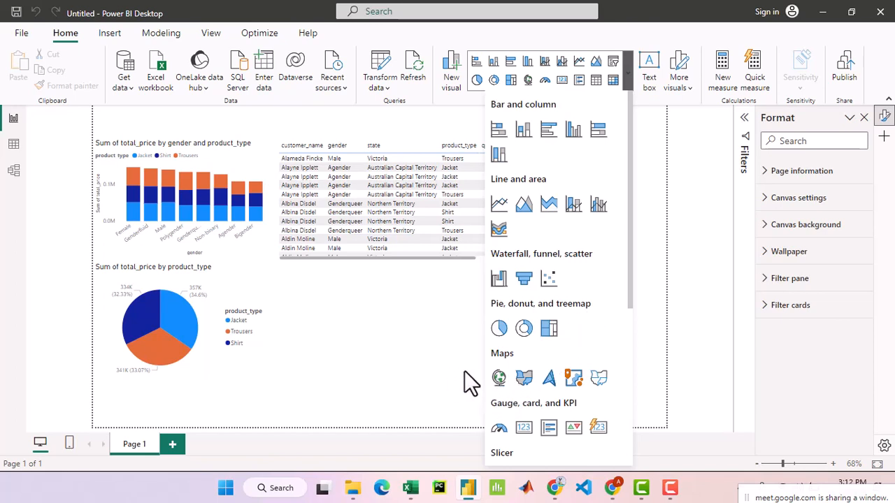
{"action": "left_click", "coordinate": [426, 358]}
- Insert a Map visual on the report page and set its location to the customers table's state field
{"action": "left_click", "coordinate": [627, 79]}
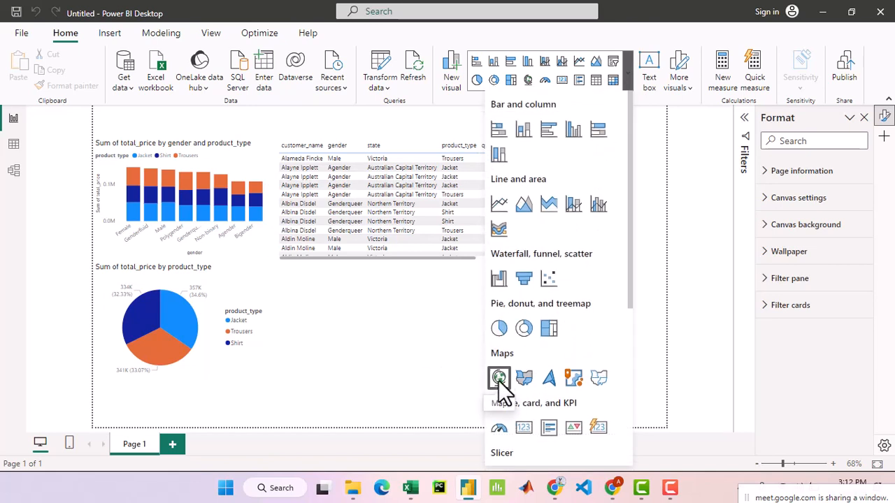
{"action": "scroll", "coordinate": [500, 381], "scroll_direction": "down", "scroll_amount": 1}
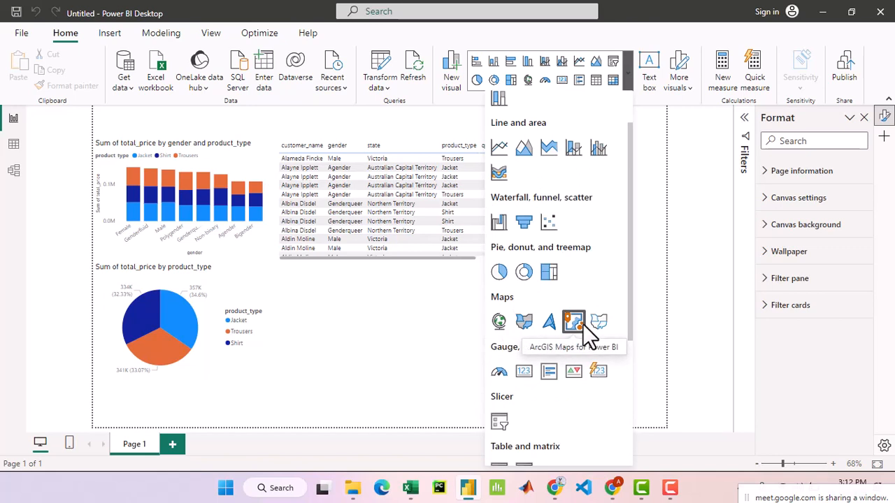
{"action": "left_click", "coordinate": [498, 322]}
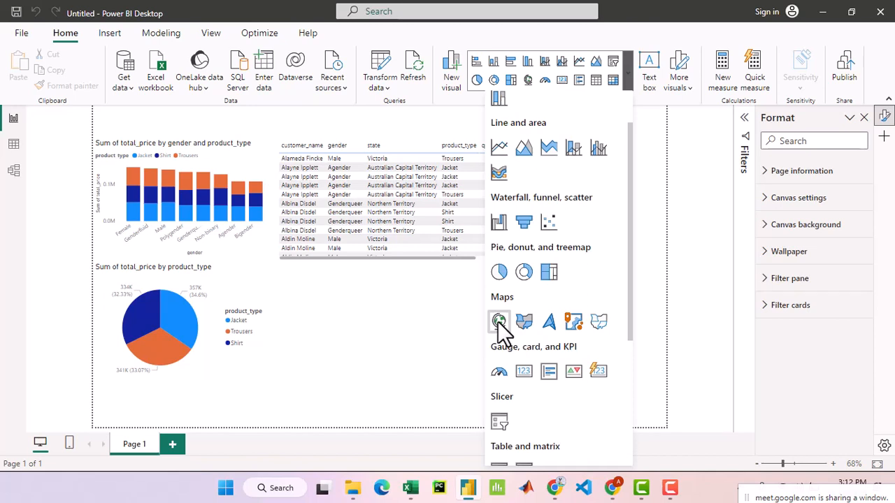
{"action": "left_click", "coordinate": [497, 323]}
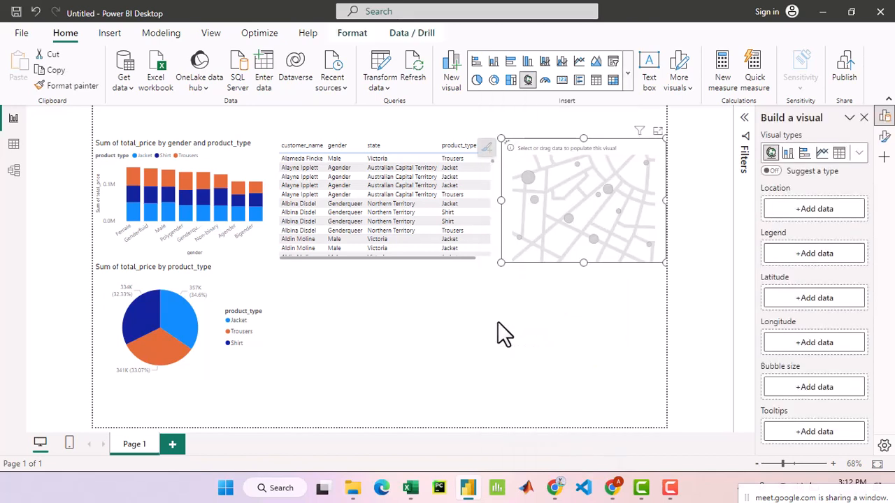
{"action": "left_click", "coordinate": [816, 209]}
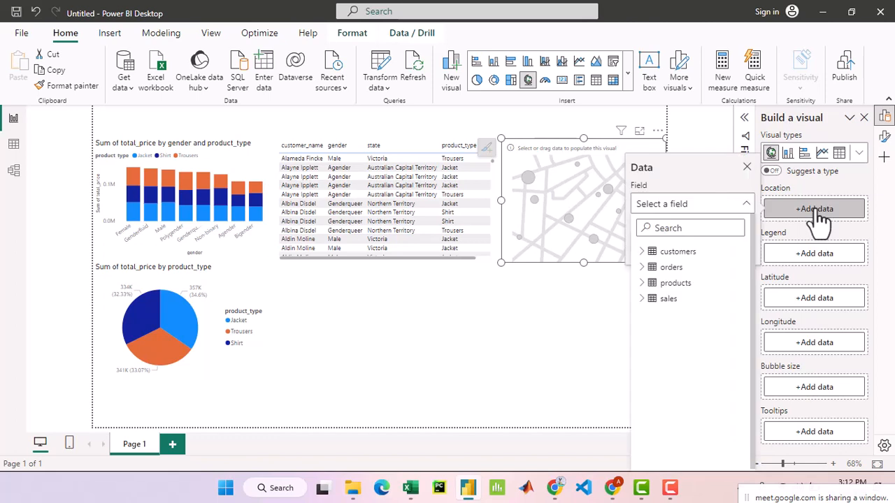
{"action": "left_click", "coordinate": [648, 253]}
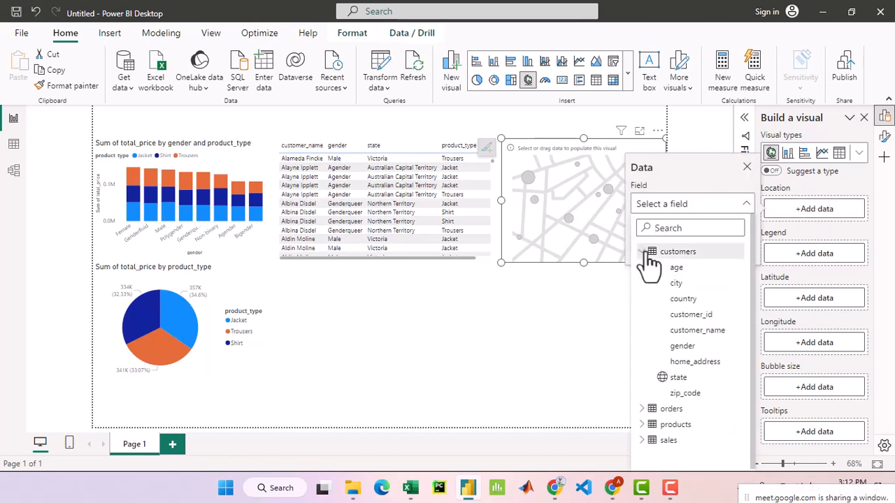
{"action": "left_click", "coordinate": [701, 381]}
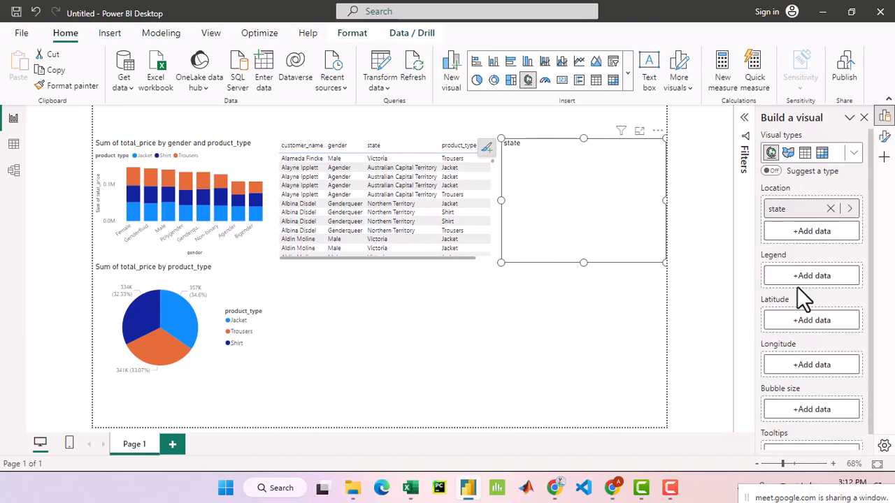
{"action": "scroll", "coordinate": [855, 381], "scroll_direction": "down", "scroll_amount": 1}
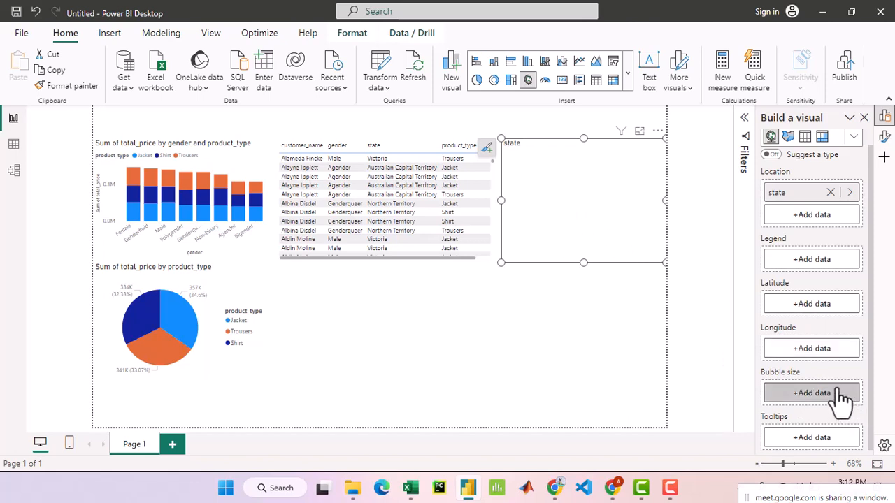
{"action": "scroll", "coordinate": [843, 399], "scroll_direction": "up", "scroll_amount": 1}
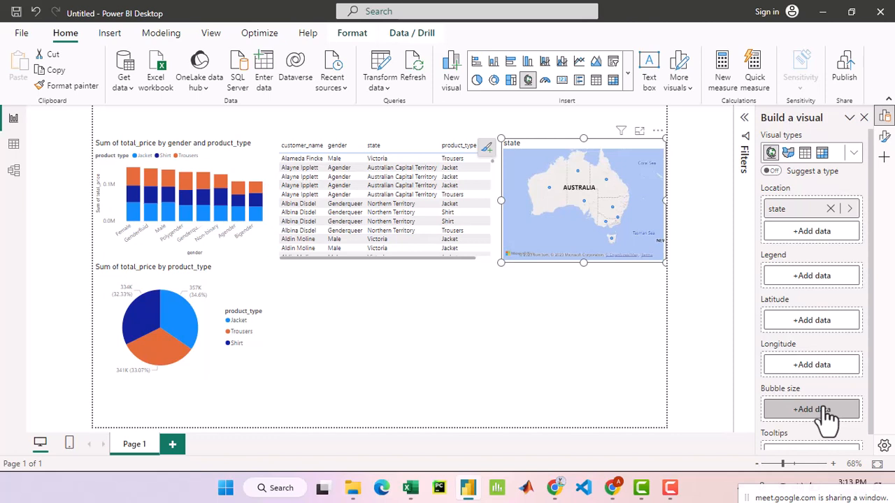
{"action": "left_click", "coordinate": [822, 411]}
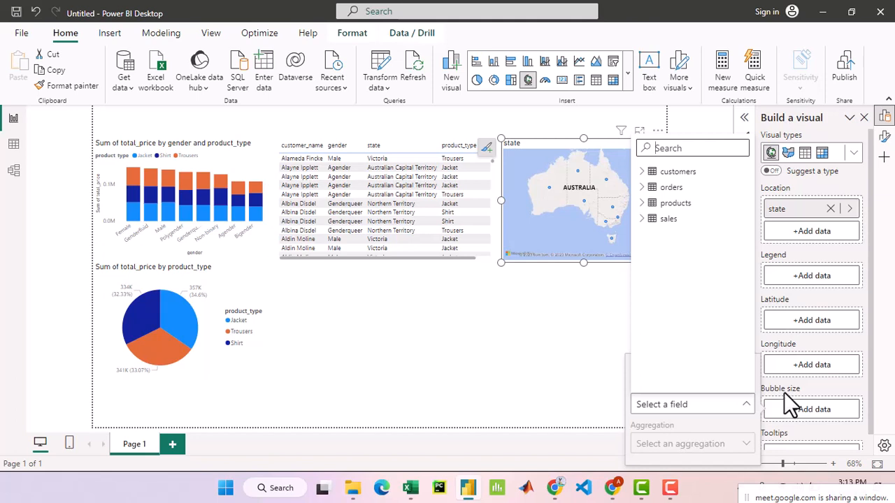
{"action": "left_click", "coordinate": [813, 276]}
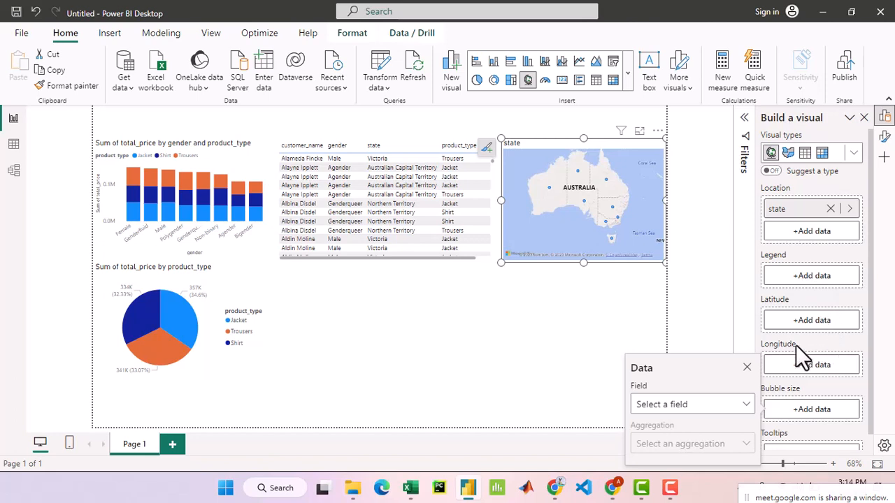
{"action": "left_click", "coordinate": [746, 367]}
{"action": "scroll", "coordinate": [822, 396], "scroll_direction": "down", "scroll_amount": 1}
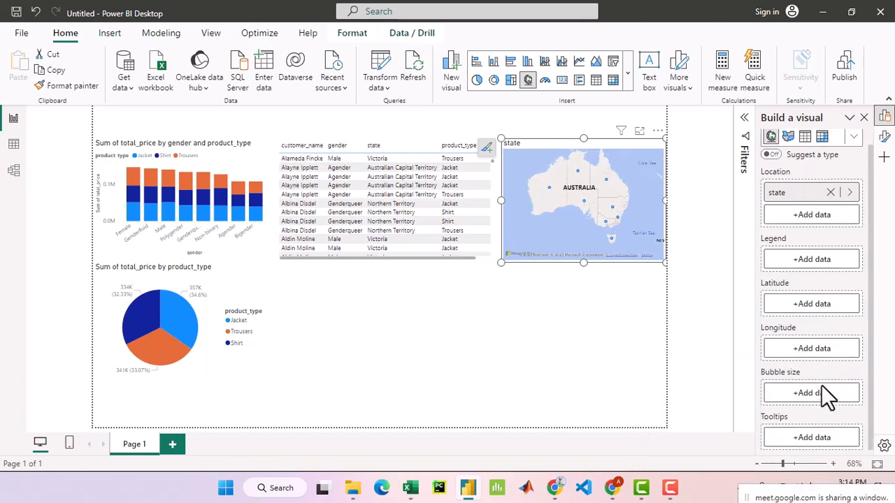
{"action": "scroll", "coordinate": [820, 399], "scroll_direction": "up", "scroll_amount": 1}
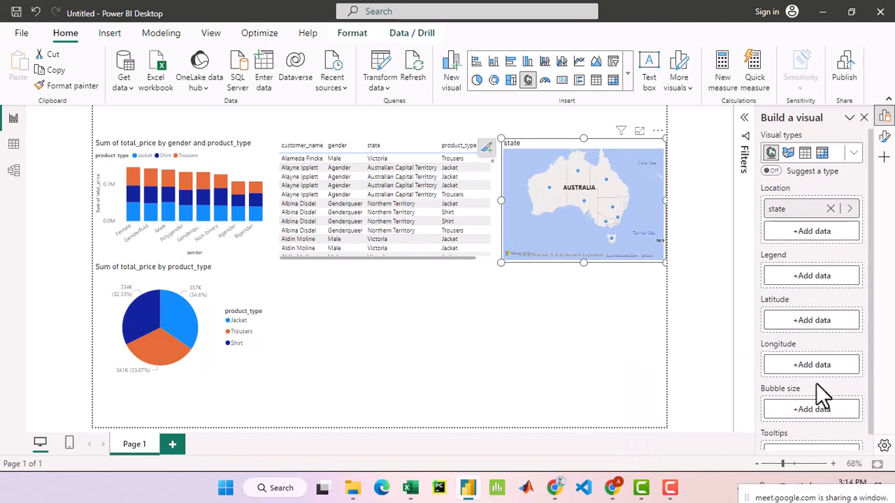
- Set the map's legend to product_type and its bubble size to the count of quantity, both from the products table
{"action": "left_click", "coordinate": [811, 276]}
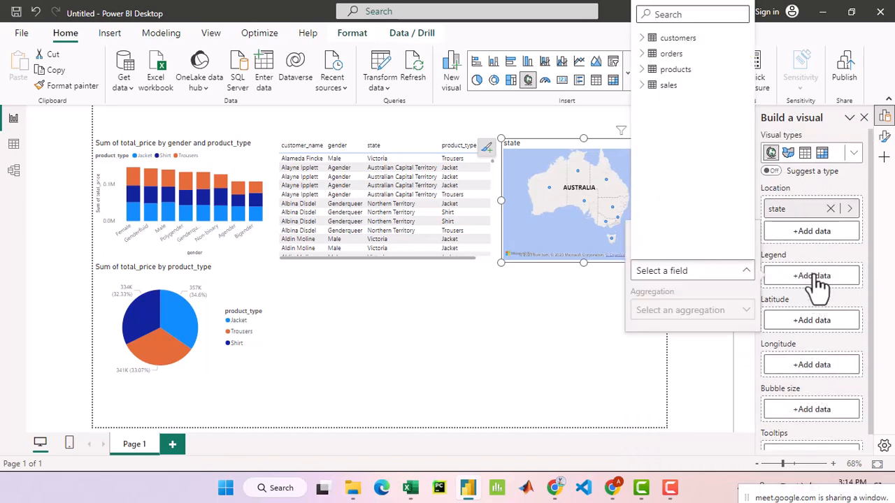
{"action": "left_click", "coordinate": [641, 70]}
{"action": "left_click", "coordinate": [713, 165]}
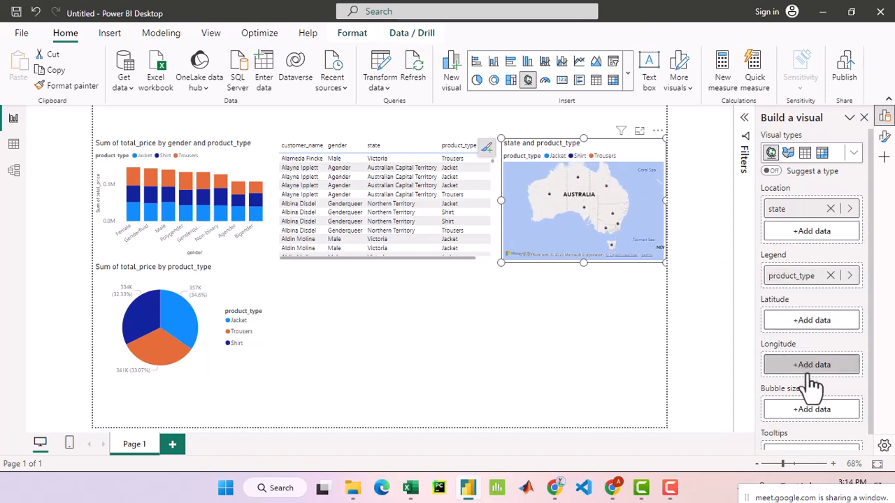
{"action": "left_click", "coordinate": [822, 416]}
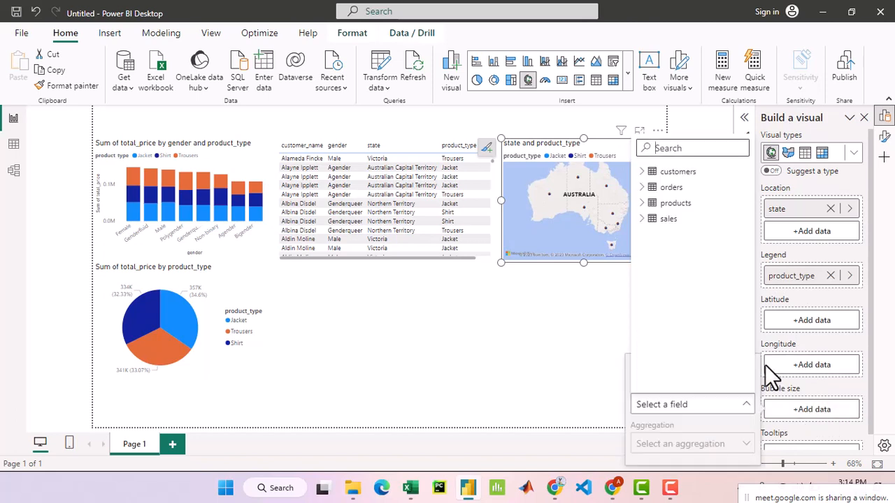
{"action": "left_click", "coordinate": [646, 209]}
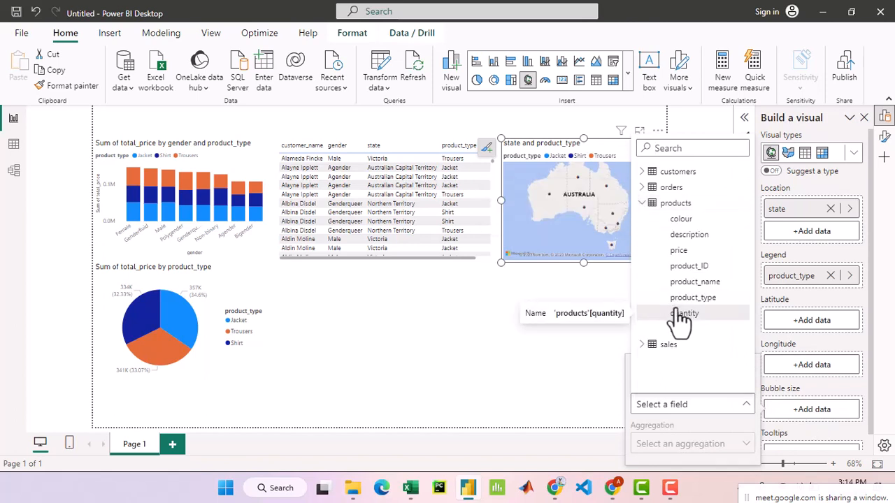
{"action": "left_click", "coordinate": [707, 315]}
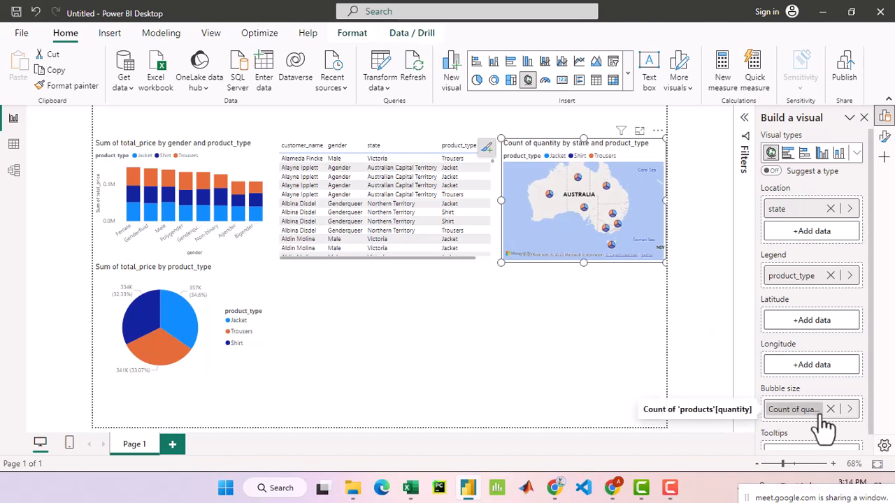
- View the map in focus mode to inspect its state bubbles, and check the quantity column in the products table's data
{"action": "left_click", "coordinate": [640, 132]}
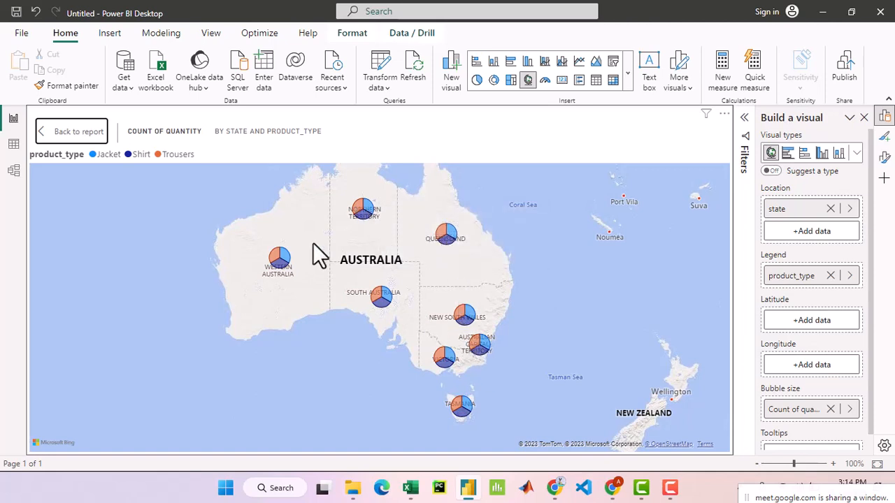
{"action": "left_click", "coordinate": [13, 143]}
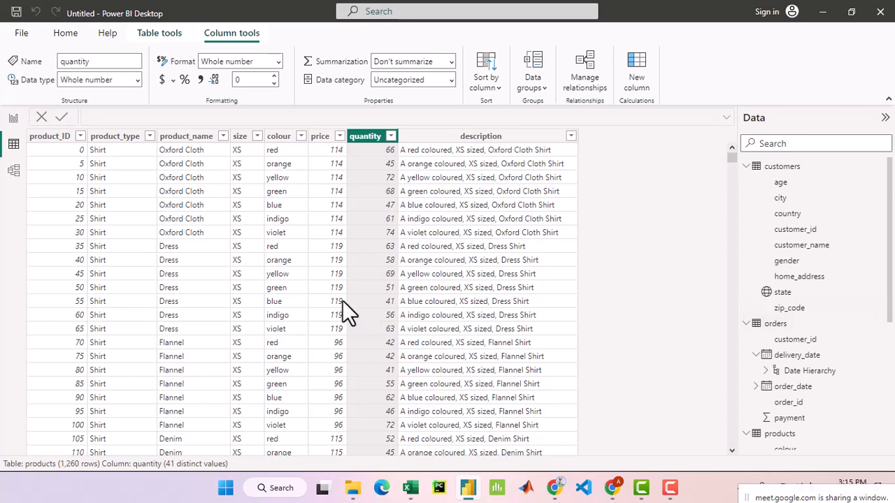
{"action": "scroll", "coordinate": [831, 369], "scroll_direction": "down", "scroll_amount": 3}
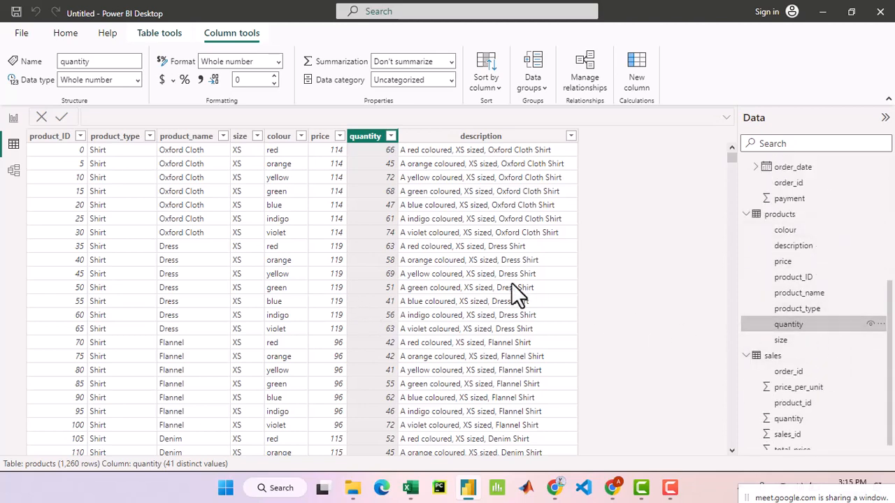
- Look through the products table's quantity values and check the column's available data types without changing its type
{"action": "scroll", "coordinate": [364, 199], "scroll_direction": "down", "scroll_amount": 5}
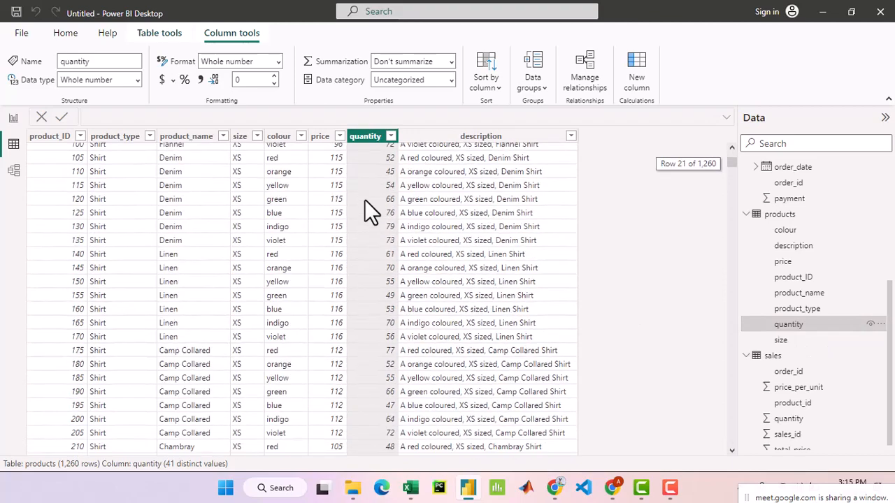
{"action": "scroll", "coordinate": [364, 200], "scroll_direction": "down", "scroll_amount": 7}
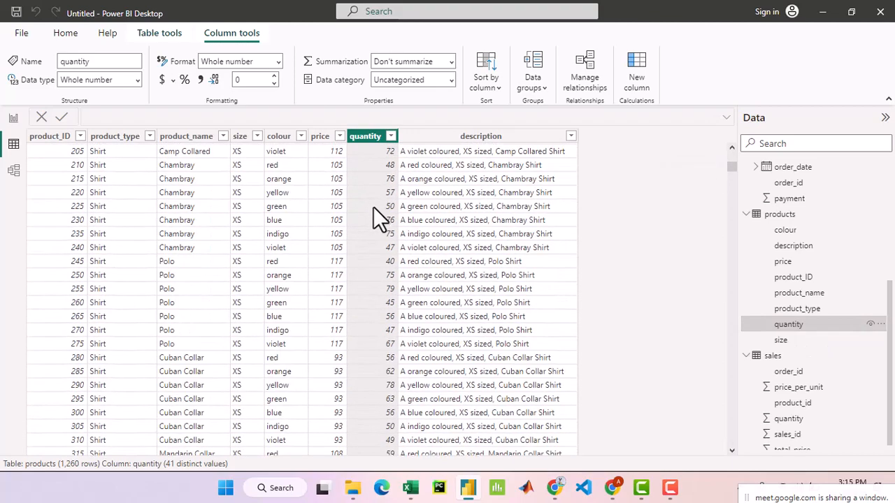
{"action": "scroll", "coordinate": [373, 207], "scroll_direction": "up", "scroll_amount": 4}
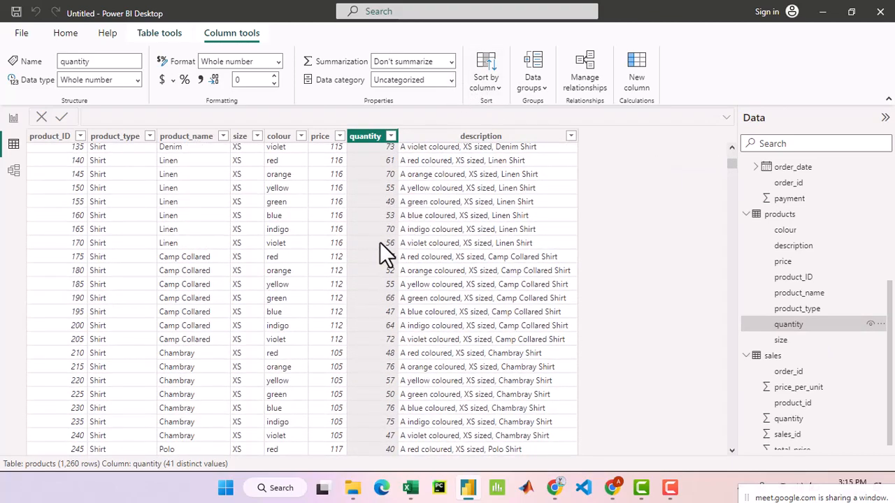
{"action": "scroll", "coordinate": [380, 242], "scroll_direction": "down", "scroll_amount": 14}
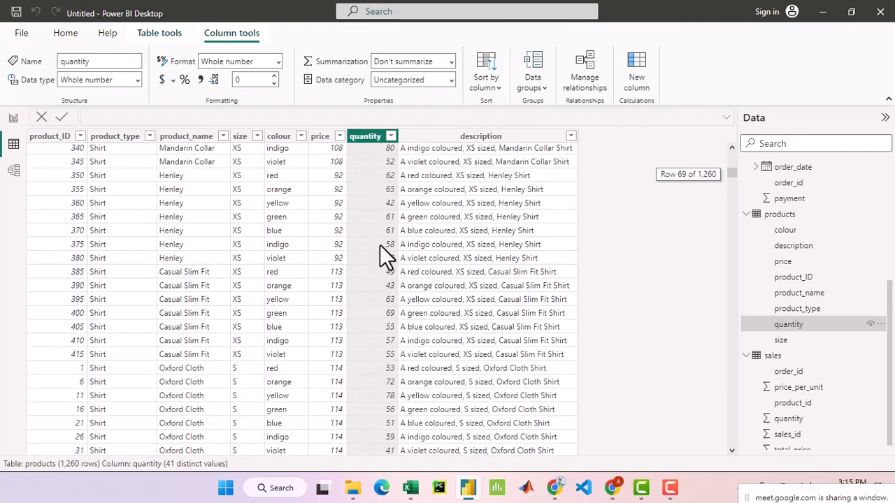
{"action": "scroll", "coordinate": [380, 245], "scroll_direction": "up", "scroll_amount": 7}
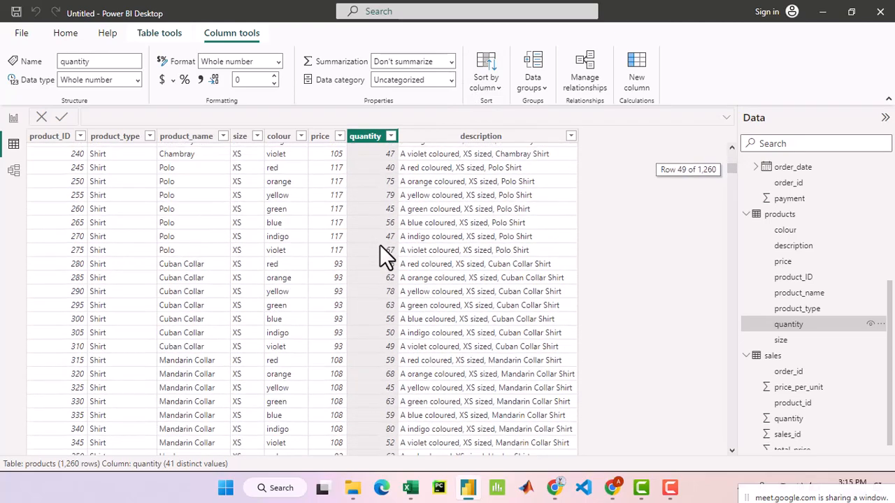
{"action": "scroll", "coordinate": [379, 245], "scroll_direction": "up", "scroll_amount": 12}
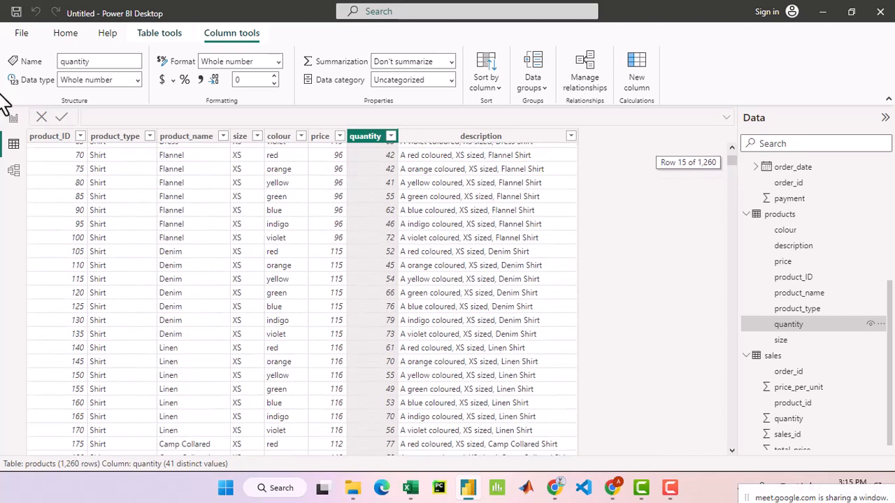
{"action": "left_click", "coordinate": [137, 81]}
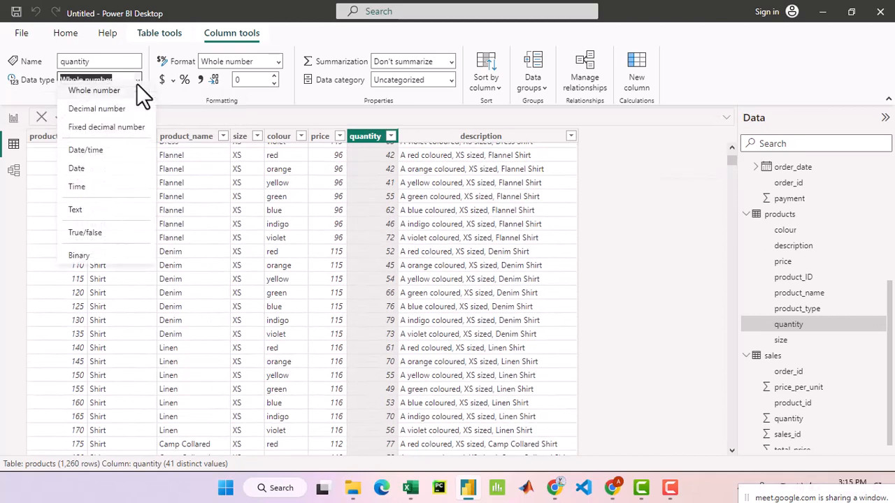
{"action": "left_click", "coordinate": [136, 83]}
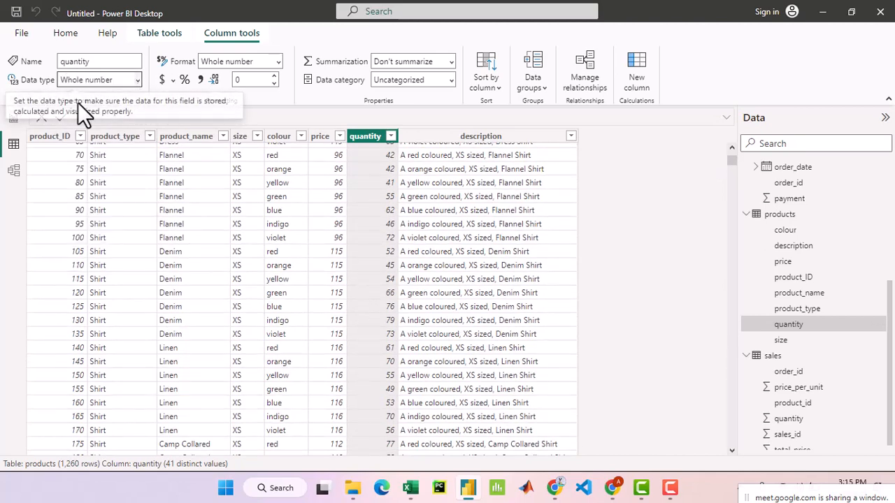
- Return to the report's focused map and inspect the quantity counts per product type in the state bubbles
{"action": "left_click", "coordinate": [14, 119]}
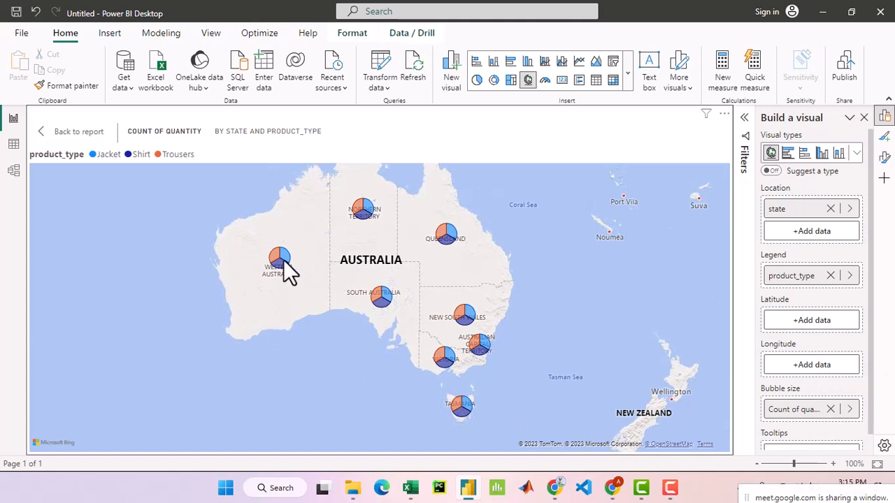
{"action": "mouse_move", "coordinate": [284, 256]}
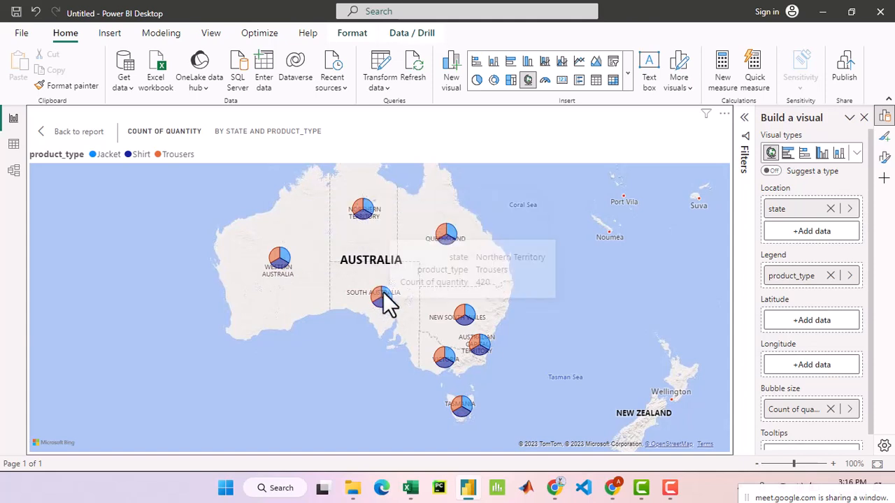
{"action": "mouse_move", "coordinate": [386, 294]}
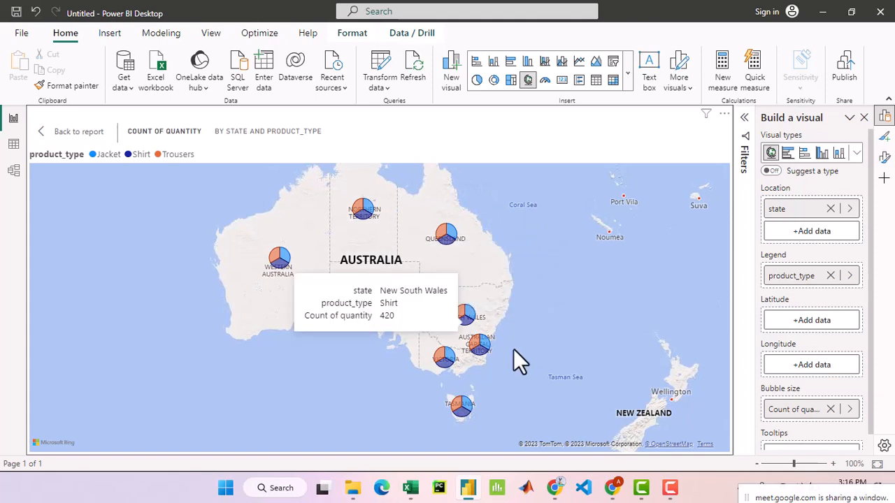
{"action": "mouse_move", "coordinate": [485, 349]}
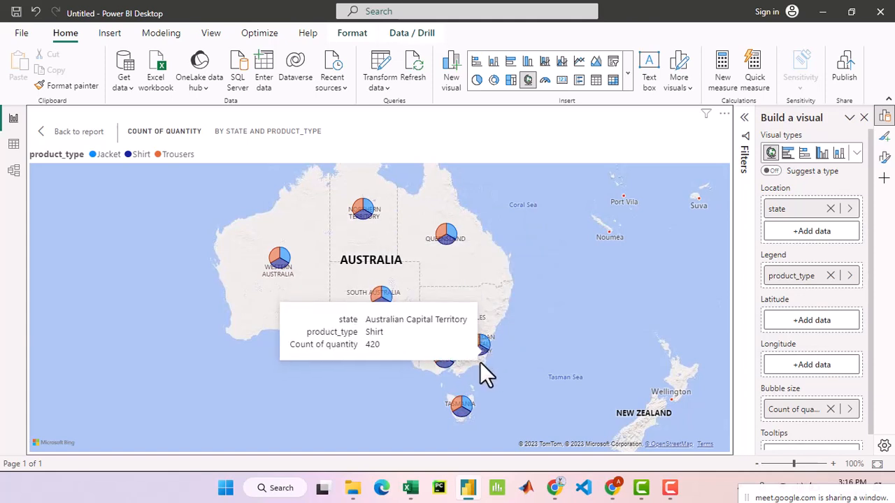
{"action": "mouse_move", "coordinate": [458, 409]}
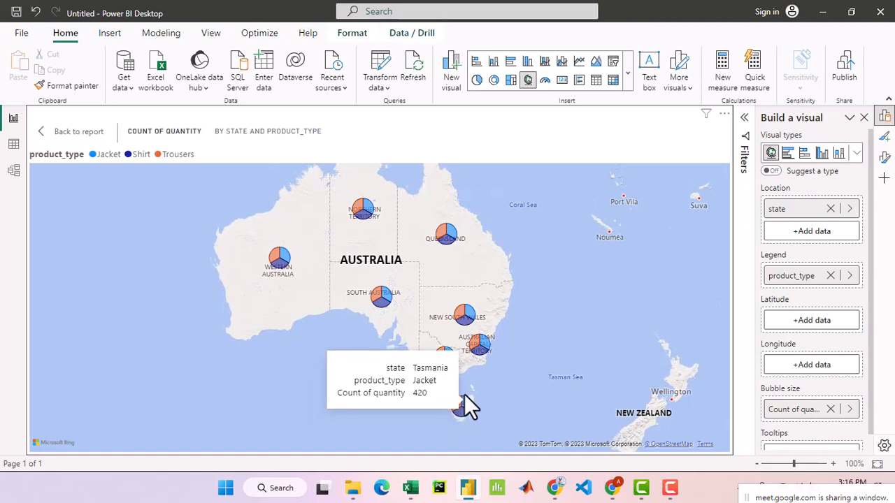
- Replace the map's bubble size field with the sum of total_price from the sales table, and return to the full report page
{"action": "left_click", "coordinate": [831, 409]}
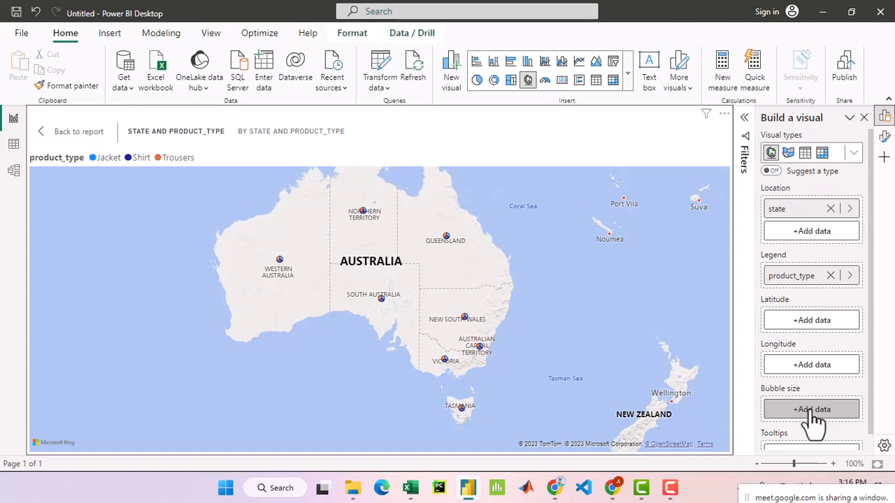
{"action": "left_click", "coordinate": [811, 411]}
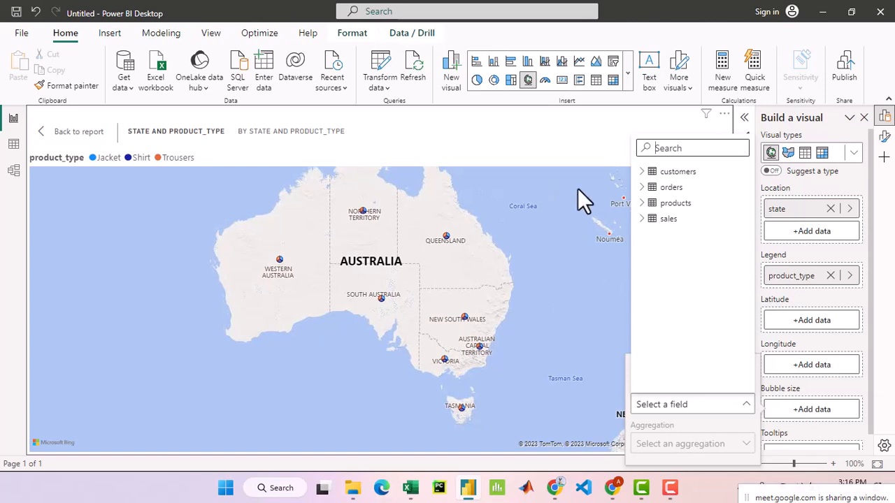
{"action": "left_click", "coordinate": [641, 219]}
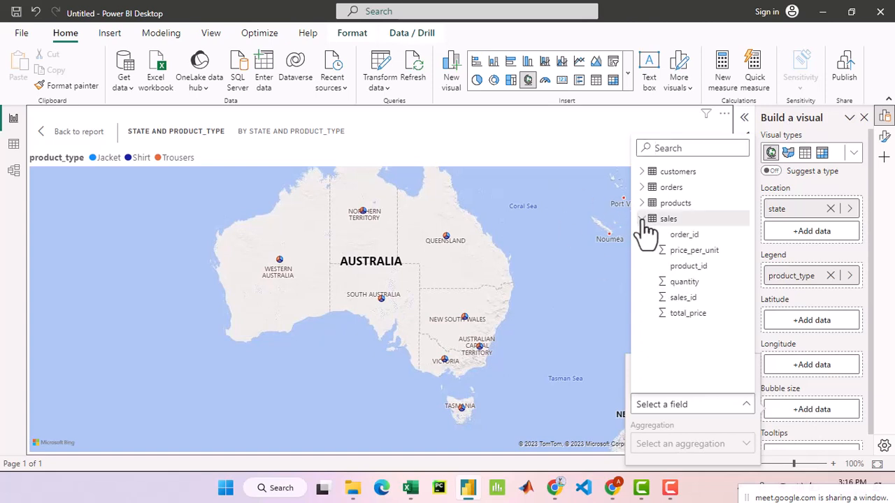
{"action": "left_click", "coordinate": [687, 314]}
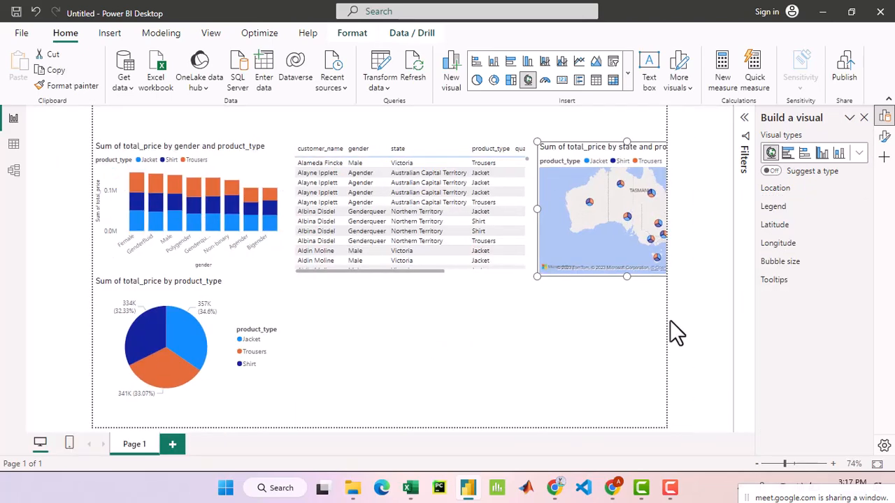
{"action": "left_click", "coordinate": [577, 341]}
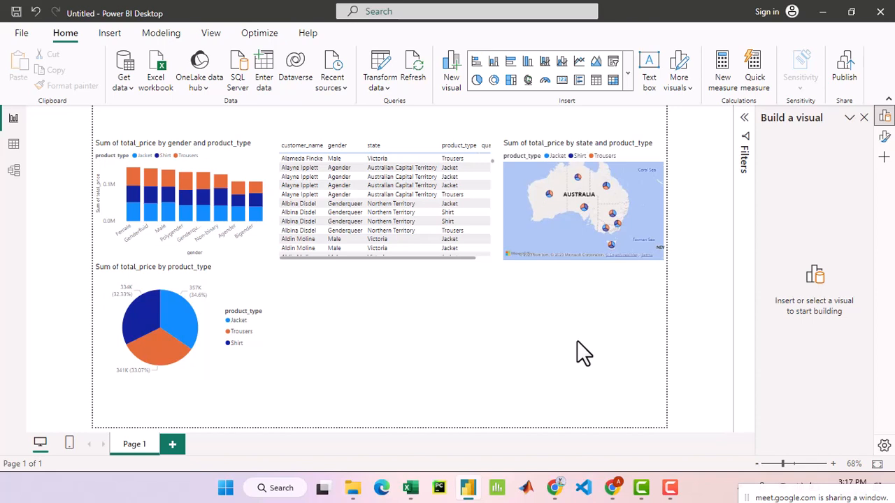
- Revisit the products table's data, and look through the visual gallery on the report page for other chart types
{"action": "left_click", "coordinate": [12, 145]}
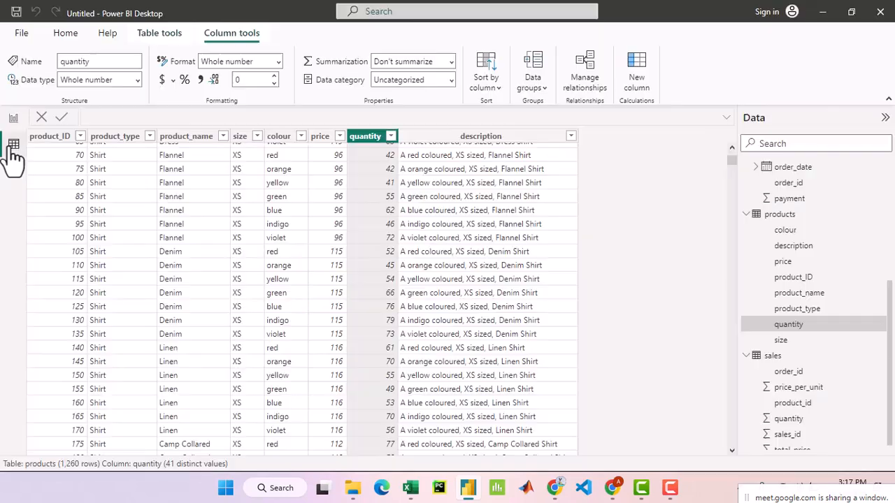
{"action": "left_click", "coordinate": [11, 121]}
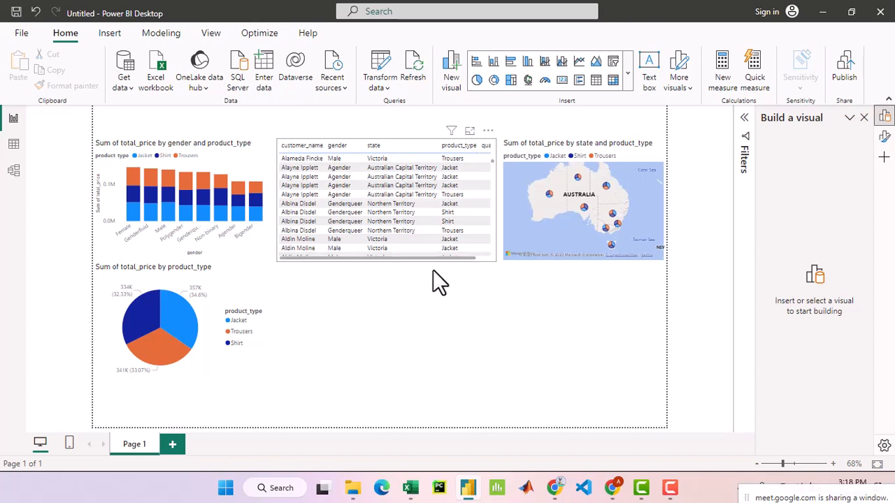
{"action": "left_click", "coordinate": [627, 74]}
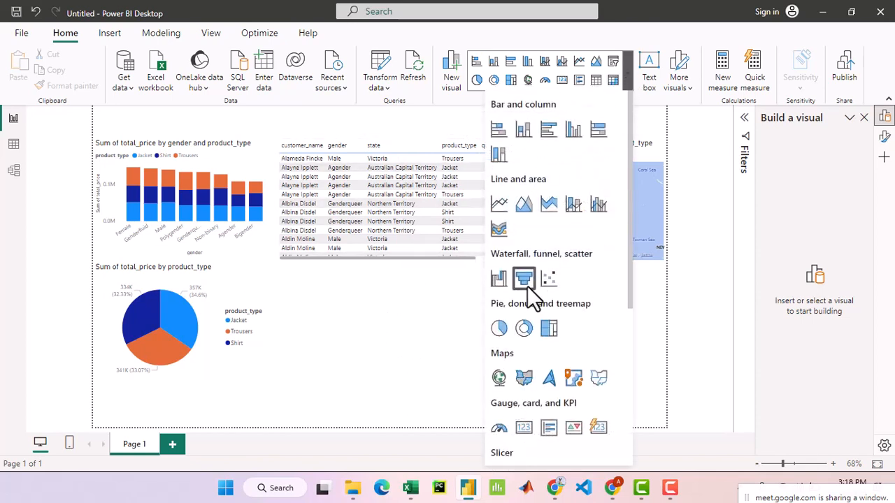
{"action": "scroll", "coordinate": [554, 350], "scroll_direction": "down", "scroll_amount": 5}
{"action": "scroll", "coordinate": [545, 280], "scroll_direction": "up", "scroll_amount": 3}
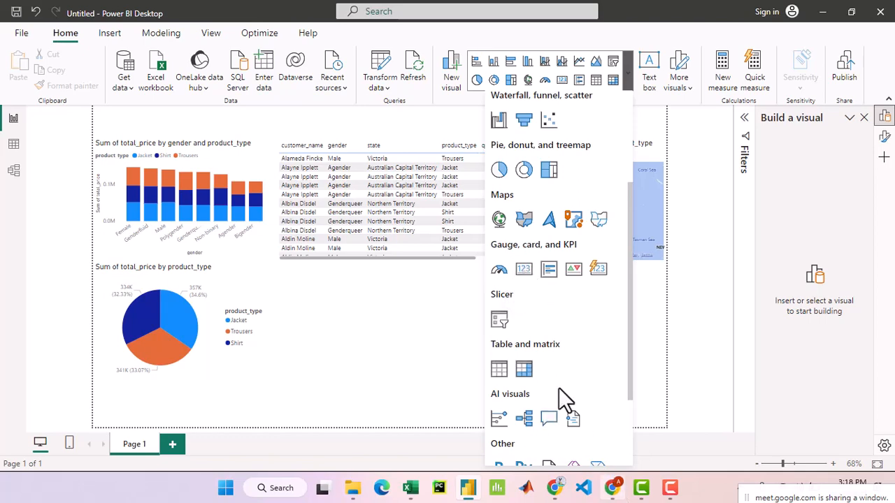
{"action": "scroll", "coordinate": [559, 391], "scroll_direction": "down", "scroll_amount": 1}
{"action": "left_click", "coordinate": [614, 488]}
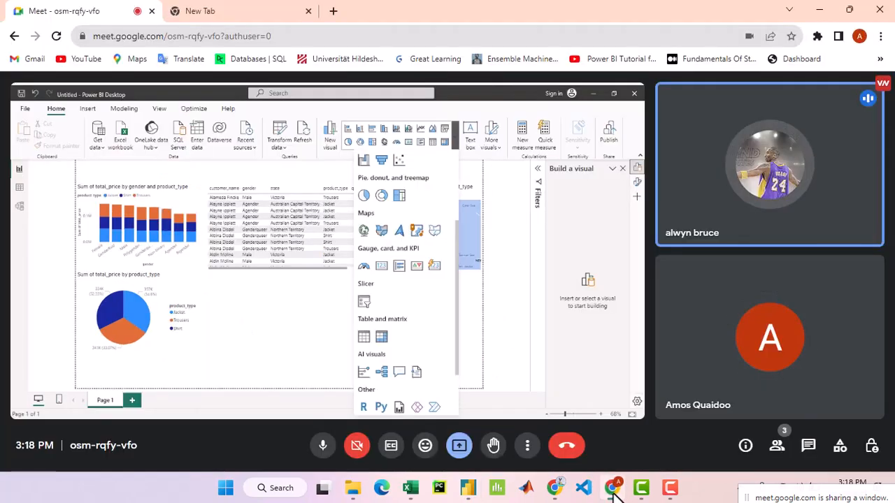
{"action": "left_click", "coordinate": [614, 488]}
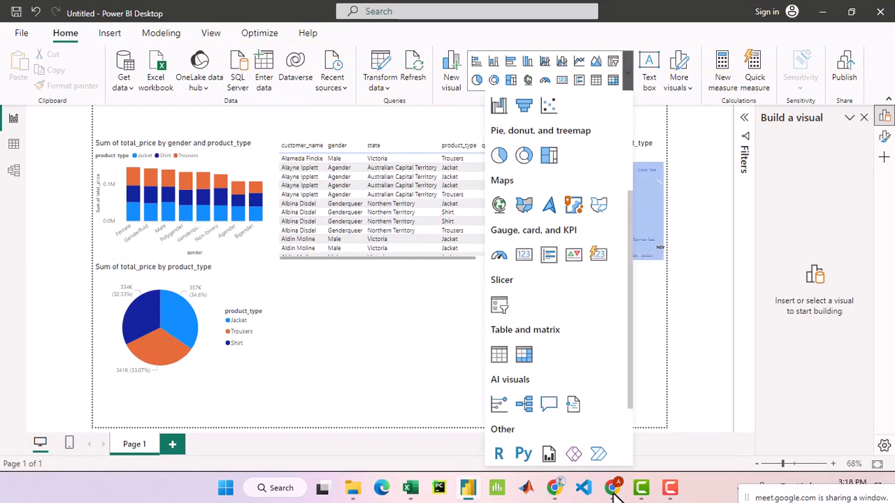
{"action": "left_click", "coordinate": [614, 488]}
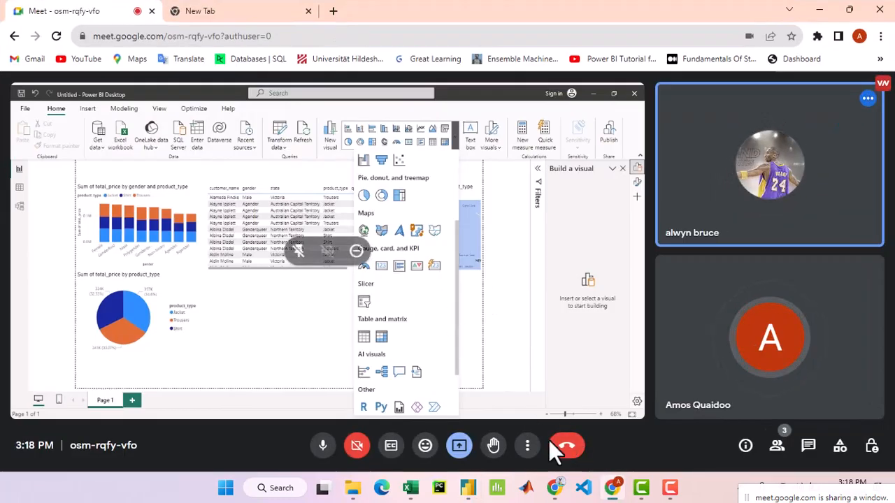
{"action": "left_click", "coordinate": [470, 489]}
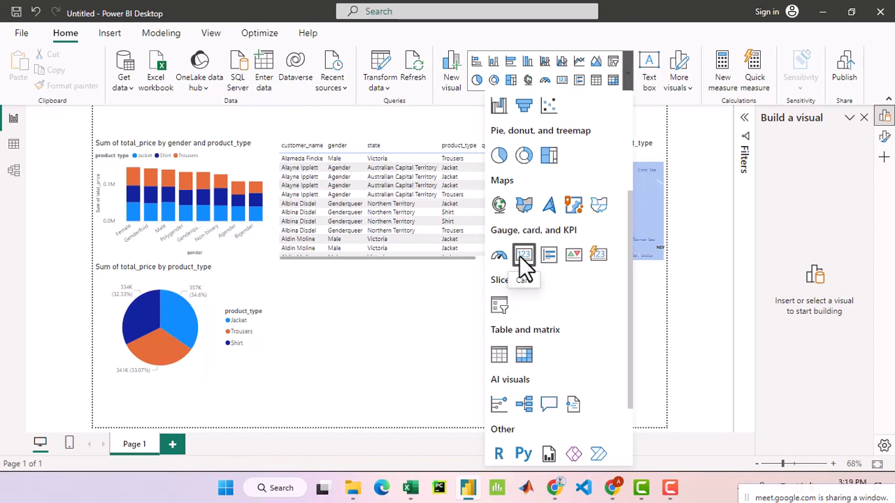
{"action": "left_click", "coordinate": [612, 488]}
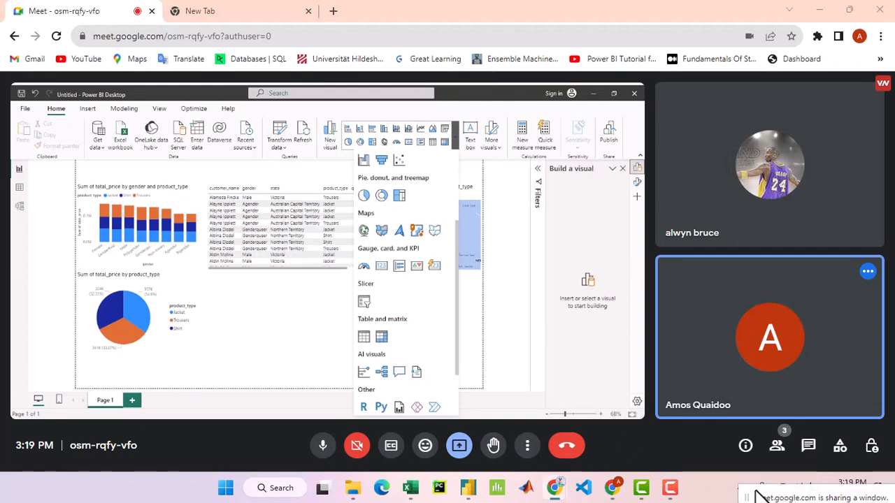
{"action": "left_click_drag", "start_coordinate": [745, 493], "coordinate": [629, 501]}
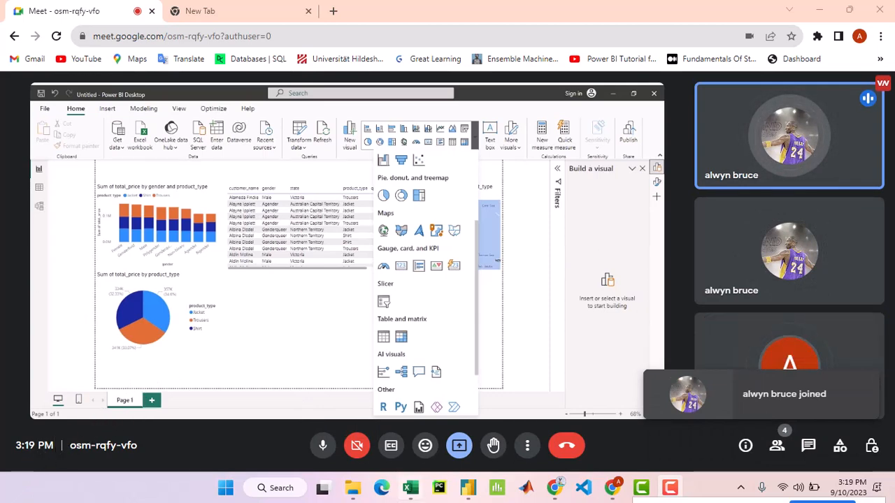
{"action": "left_click", "coordinate": [469, 490]}
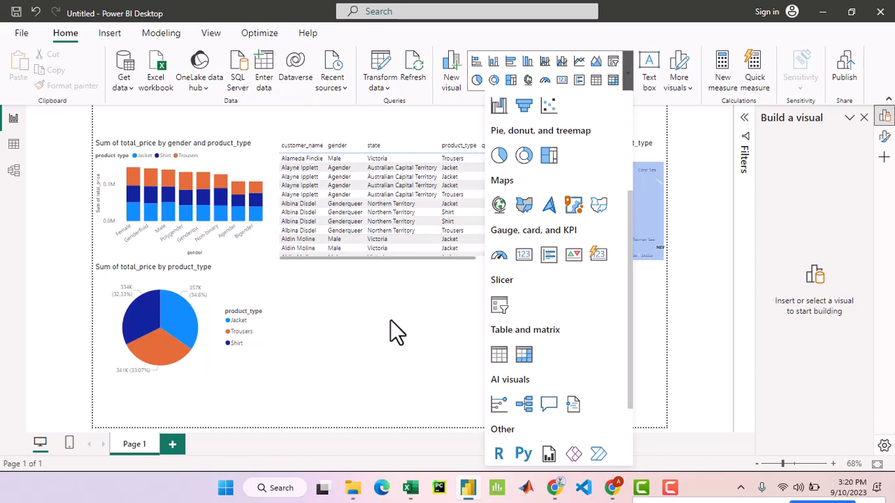
{"action": "left_click", "coordinate": [612, 488]}
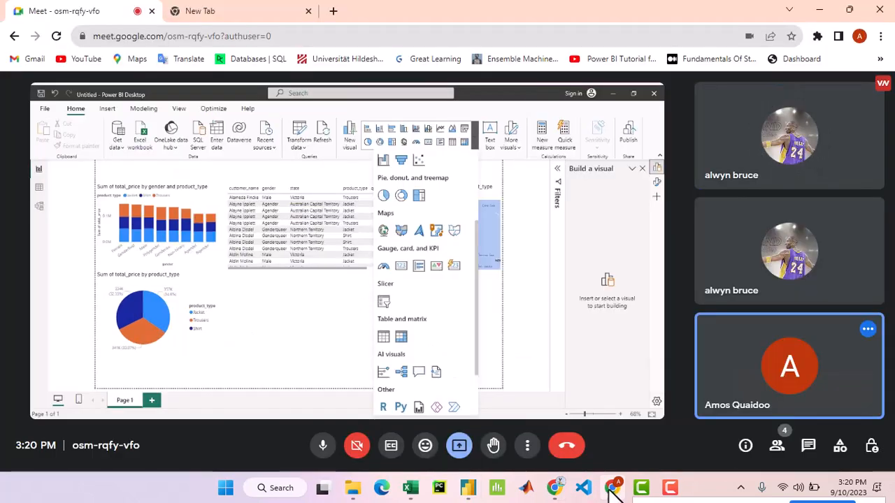
{"action": "mouse_move", "coordinate": [789, 138]}
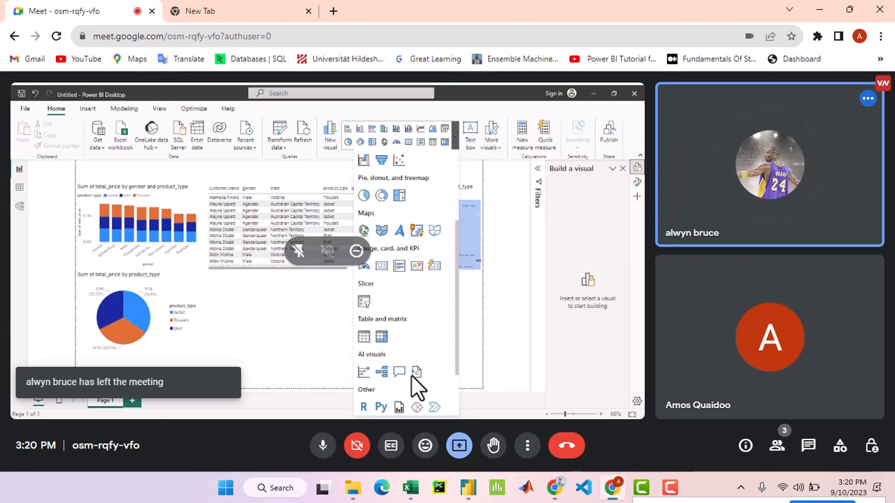
{"action": "mouse_move", "coordinate": [615, 490]}
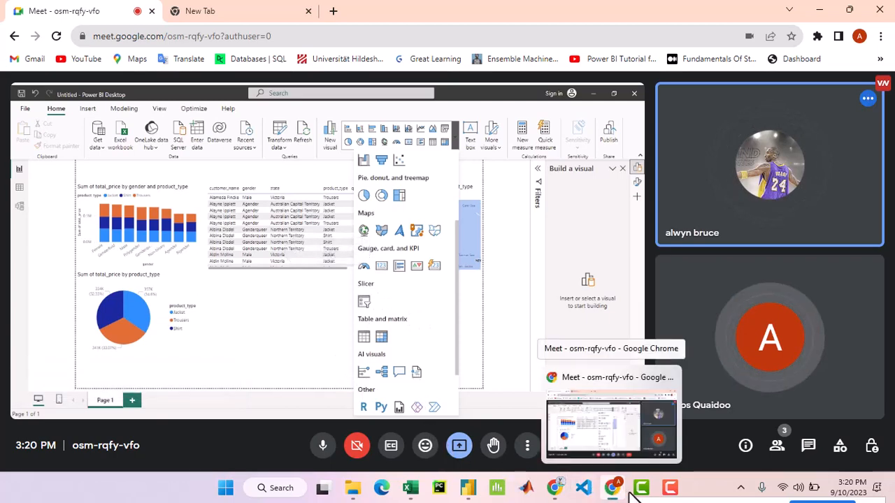
{"action": "left_click", "coordinate": [467, 490]}
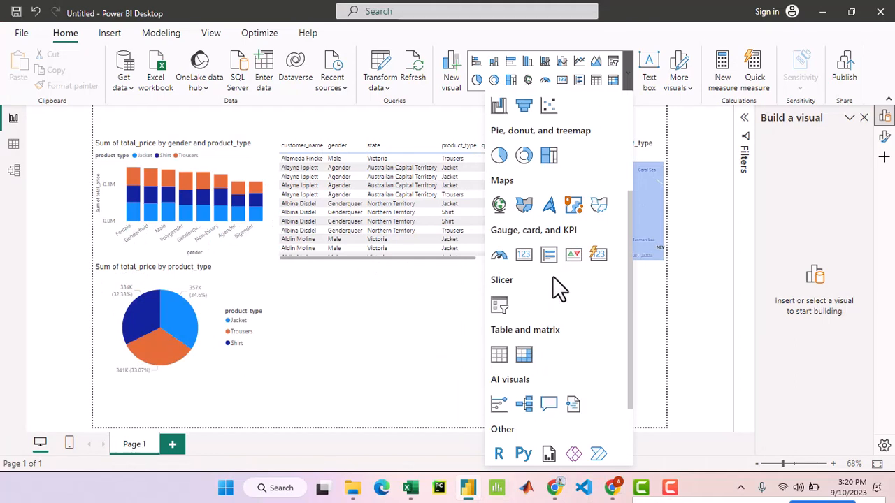
{"action": "scroll", "coordinate": [559, 287], "scroll_direction": "down", "scroll_amount": 3}
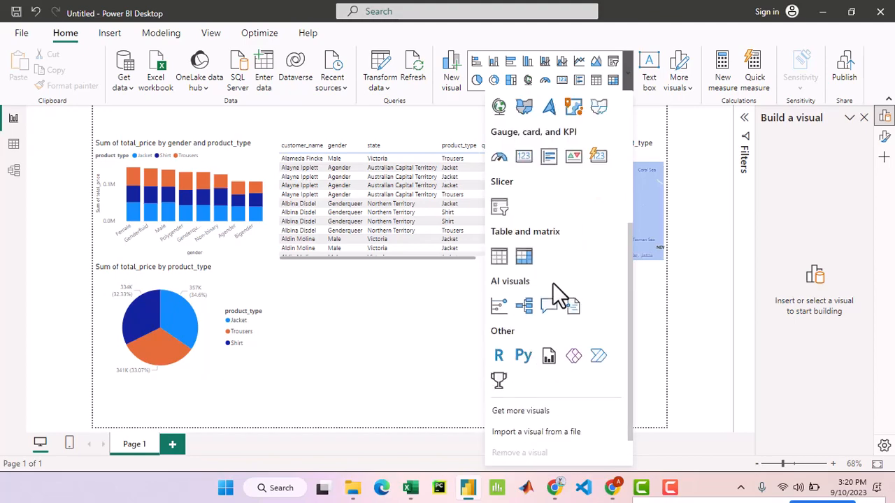
{"action": "left_click", "coordinate": [612, 492]}
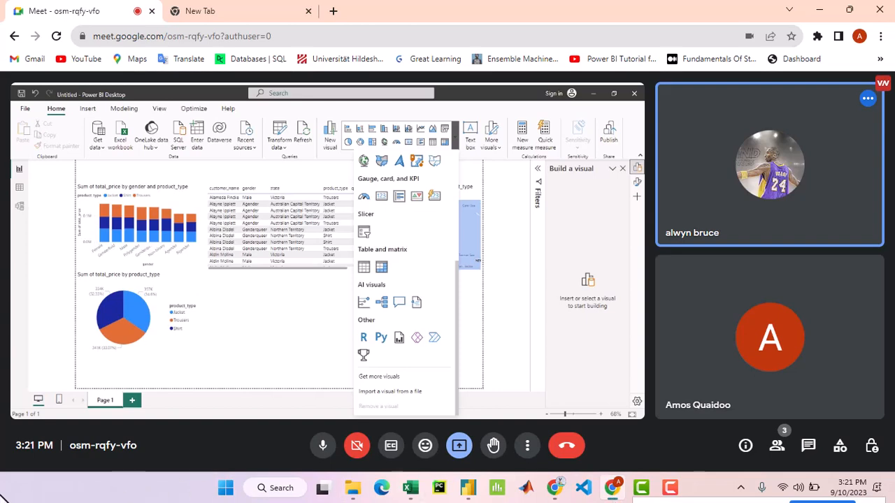
- Switch back to Power BI Desktop, dismiss the gallery of visuals and leave nothing selected on the report page
{"action": "mouse_move", "coordinate": [619, 489]}
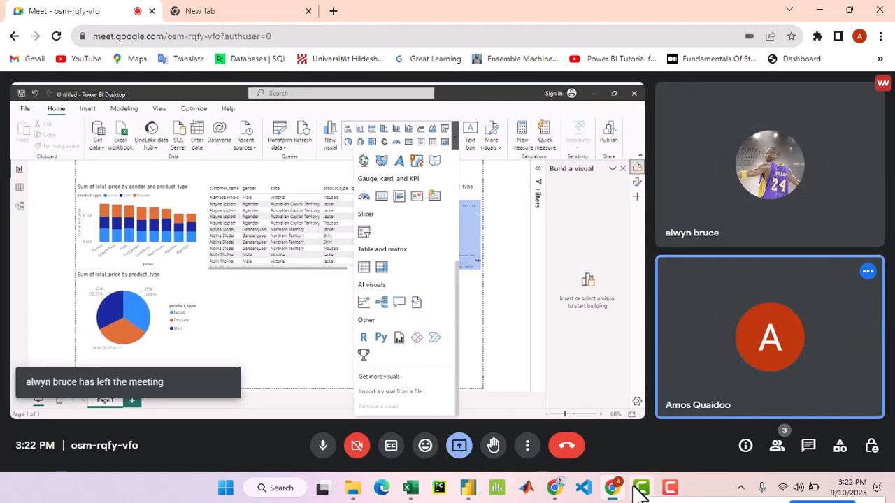
{"action": "left_click", "coordinate": [470, 493]}
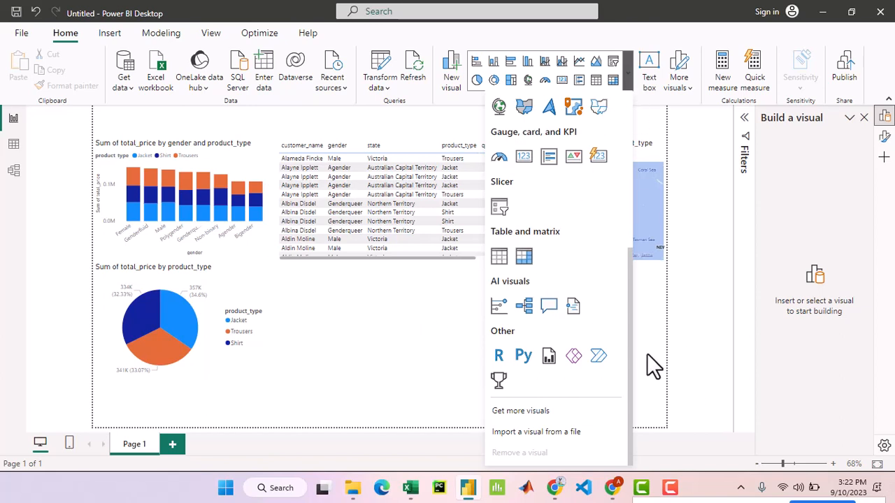
{"action": "scroll", "coordinate": [645, 349], "scroll_direction": "up", "scroll_amount": 4}
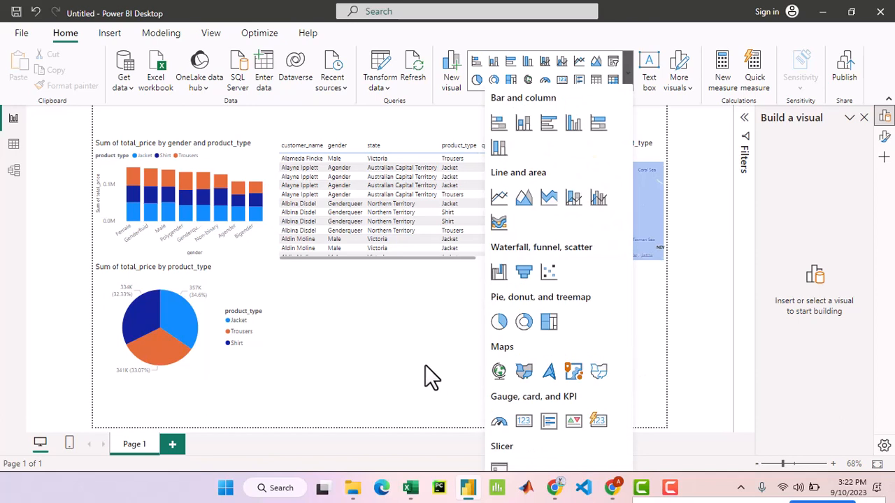
{"action": "left_click", "coordinate": [398, 351]}
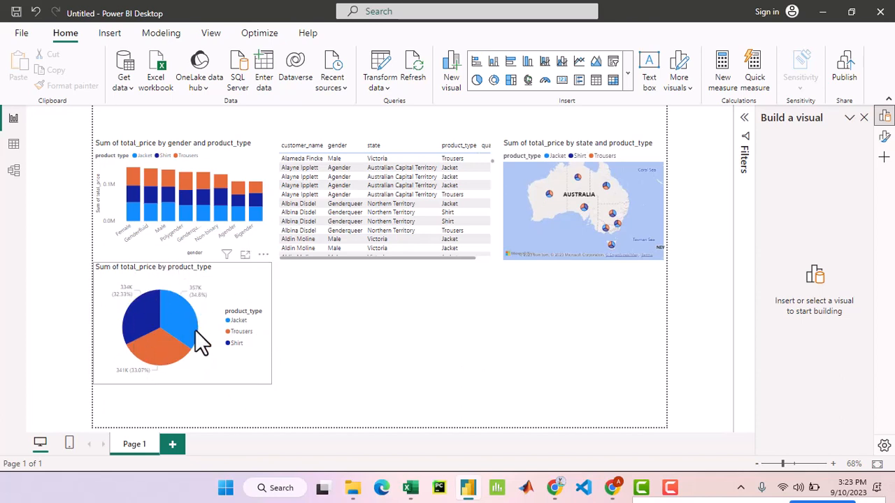
{"action": "mouse_move", "coordinate": [201, 342]}
{"action": "left_click", "coordinate": [256, 377]}
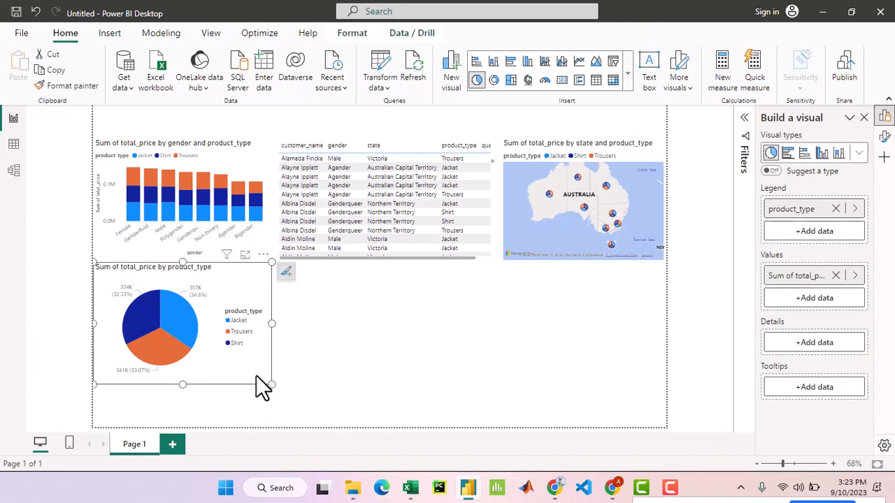
{"action": "left_click", "coordinate": [427, 364]}
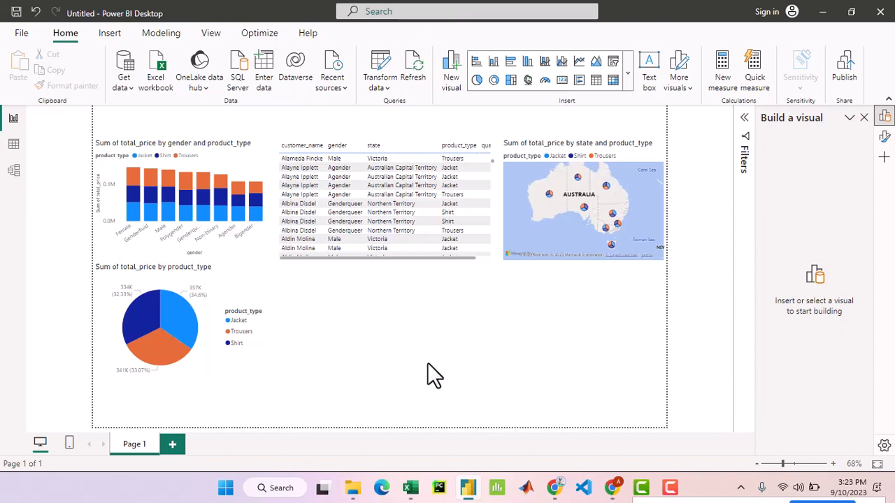
- Add a card visual showing the sum of total_price from the sales table, and resize it beneath the customer table
{"action": "left_click", "coordinate": [562, 80]}
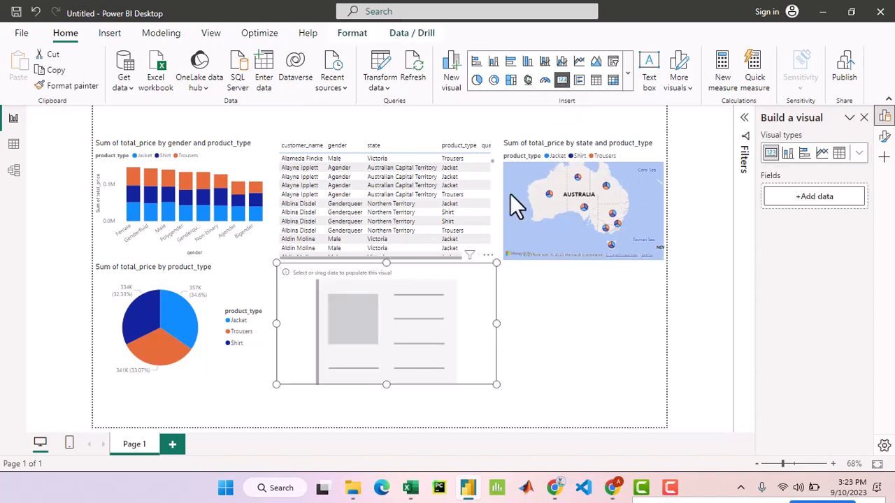
{"action": "left_click", "coordinate": [803, 217]}
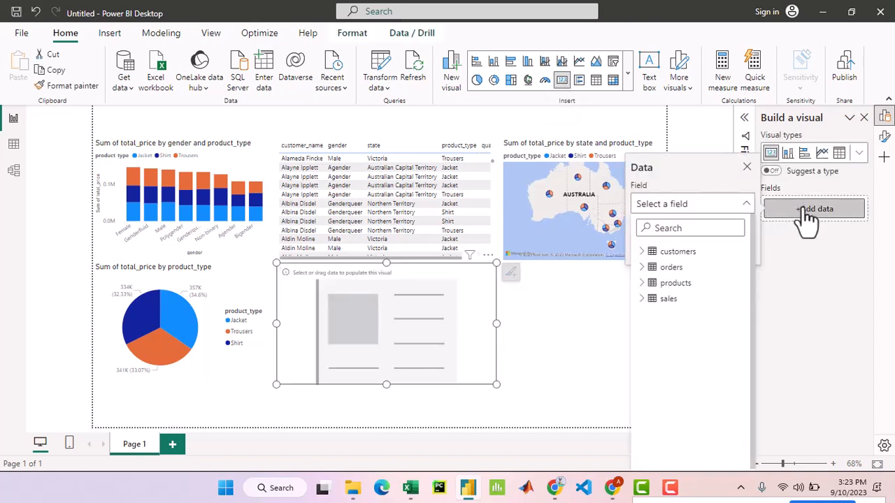
{"action": "left_click", "coordinate": [643, 298]}
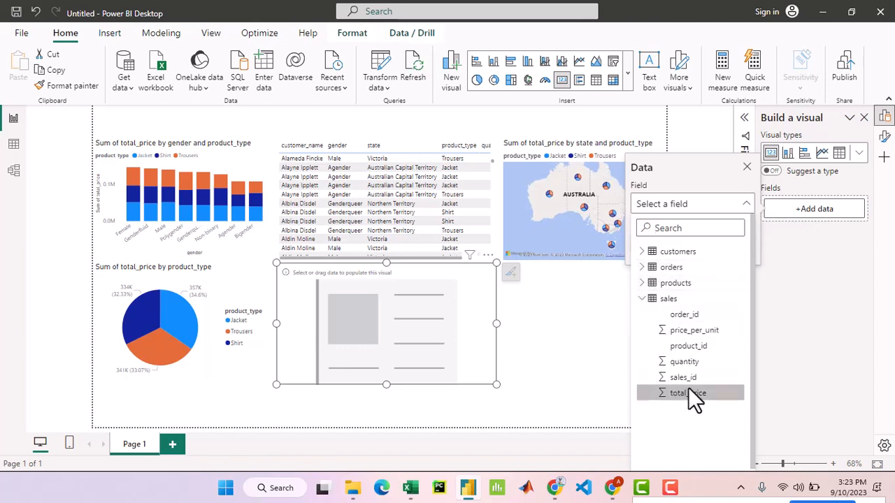
{"action": "left_click", "coordinate": [688, 393]}
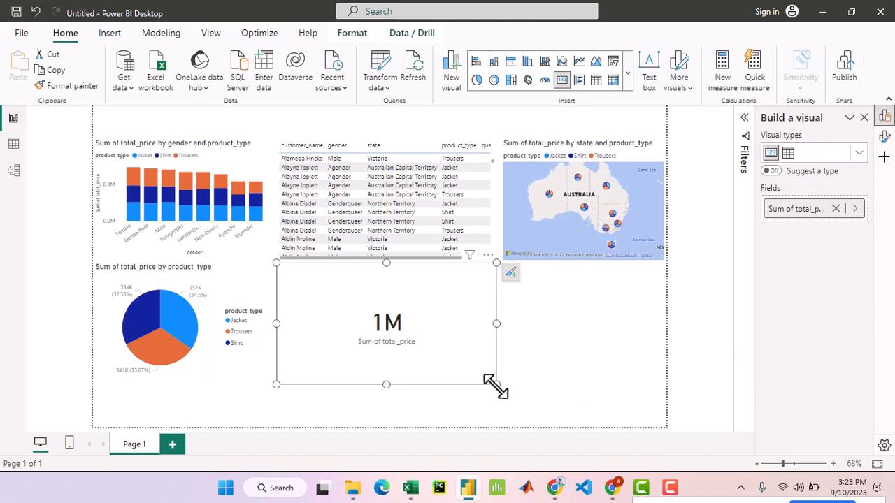
{"action": "left_click_drag", "start_coordinate": [496, 383], "coordinate": [534, 392]}
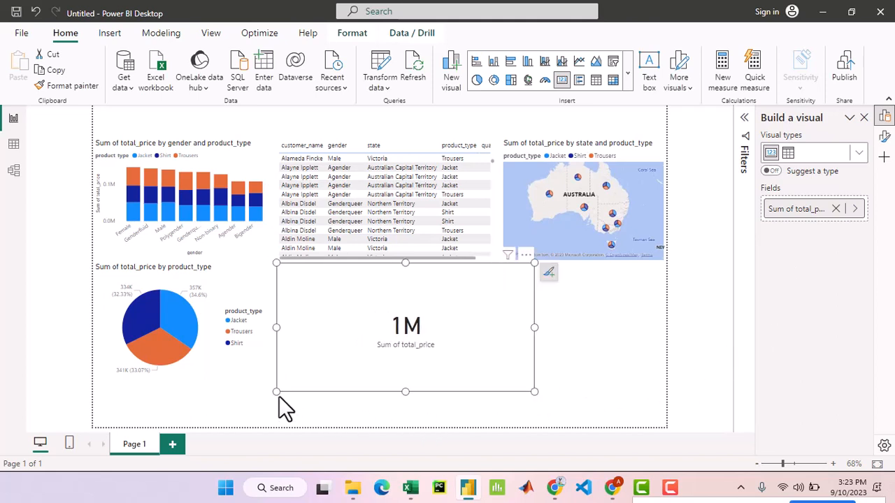
{"action": "left_click_drag", "start_coordinate": [279, 393], "coordinate": [354, 352]}
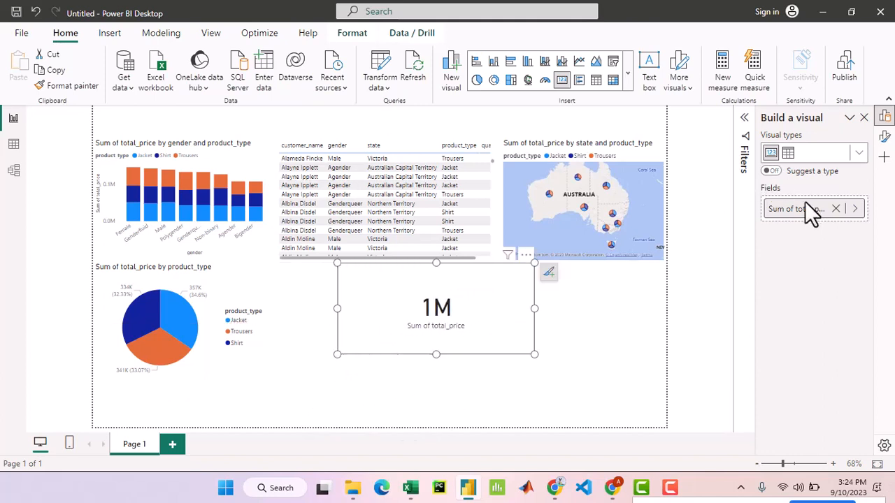
- Set the decimal places of the card's callout value to 0 after trying 1 and 2
{"action": "left_click", "coordinate": [854, 210]}
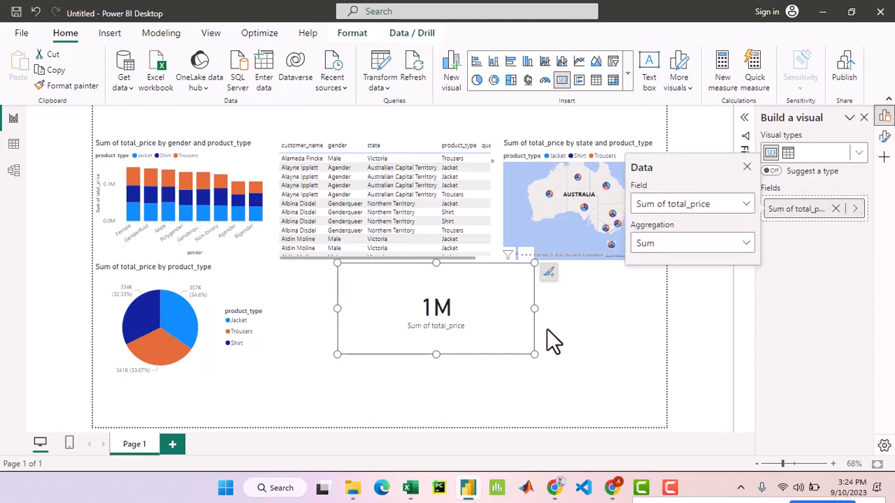
{"action": "left_click", "coordinate": [548, 273]}
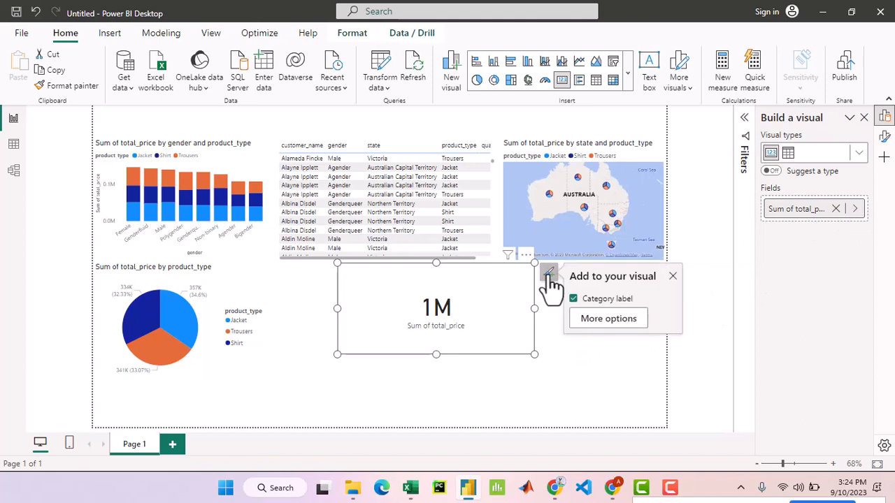
{"action": "left_click", "coordinate": [590, 320]}
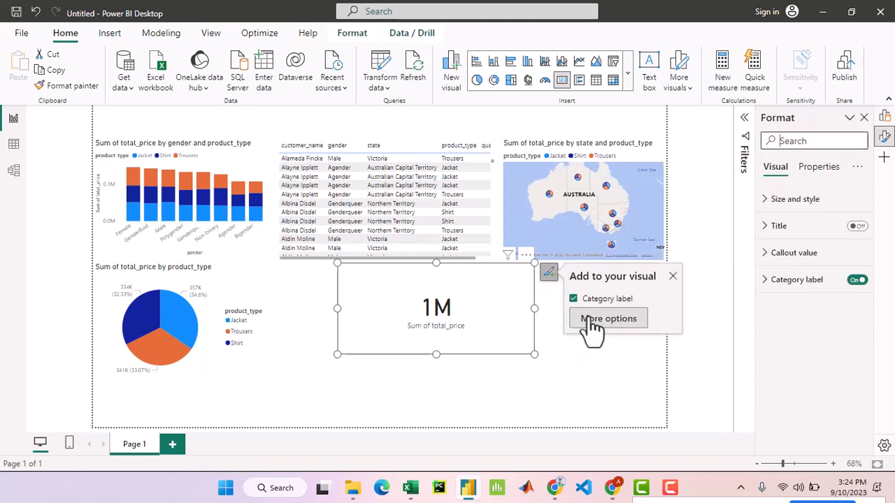
{"action": "left_click", "coordinate": [773, 256]}
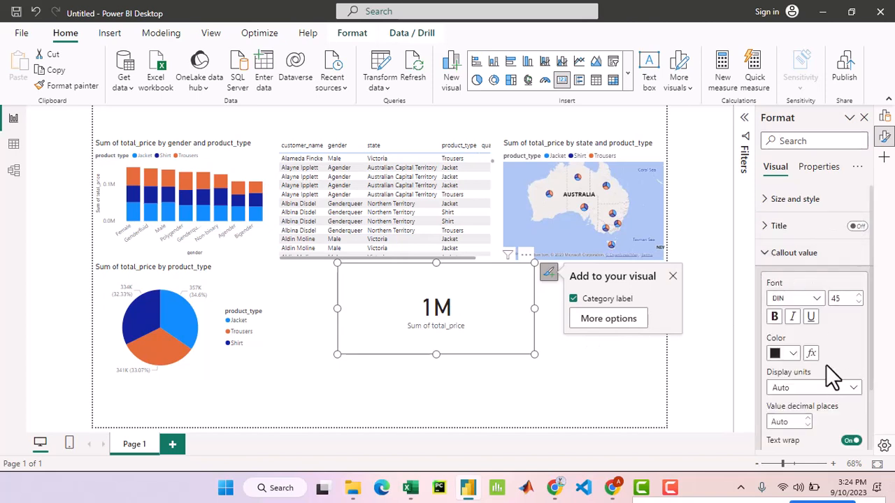
{"action": "scroll", "coordinate": [827, 364], "scroll_direction": "down", "scroll_amount": 2}
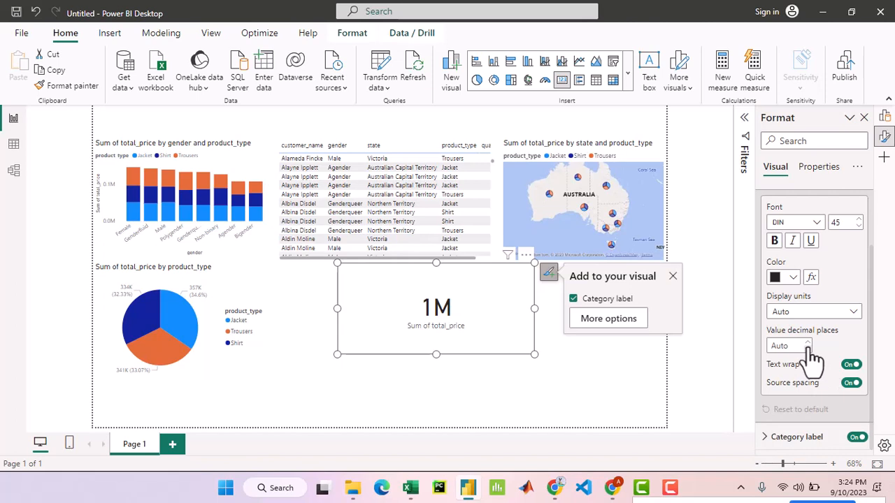
{"action": "left_click", "coordinate": [808, 343]}
{"action": "left_click", "coordinate": [809, 343]}
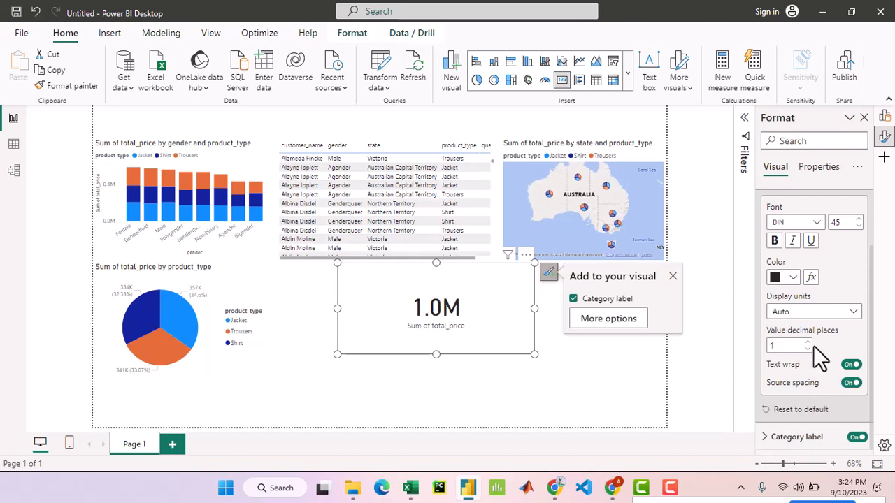
{"action": "left_click", "coordinate": [808, 343]}
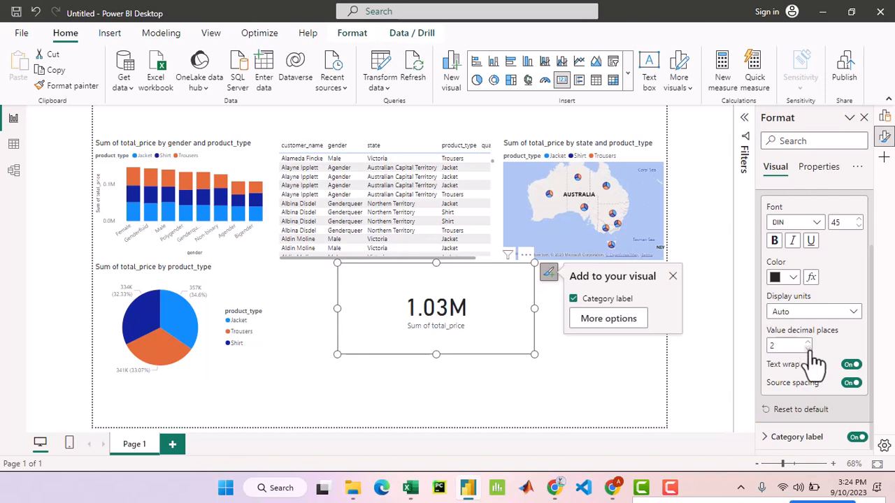
{"action": "left_click", "coordinate": [808, 349]}
{"action": "left_click", "coordinate": [808, 348]}
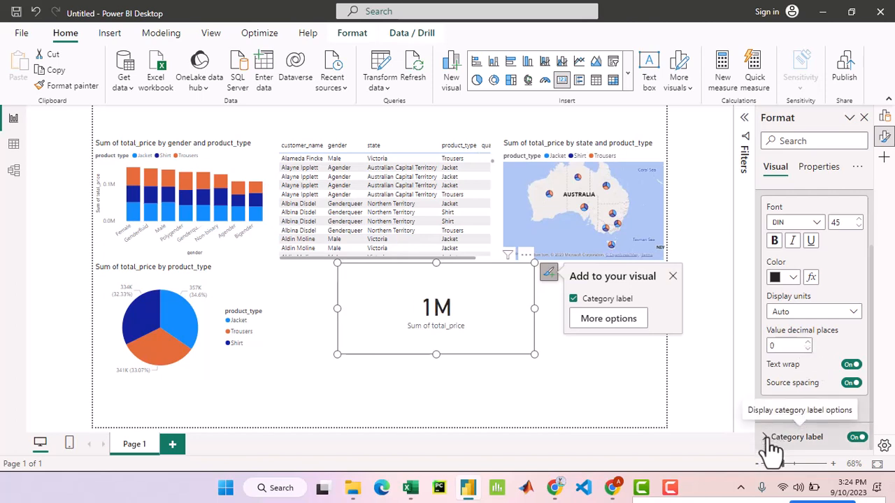
- Set the display units of the card's callout value to None after trying Thousands
{"action": "left_click", "coordinate": [819, 169]}
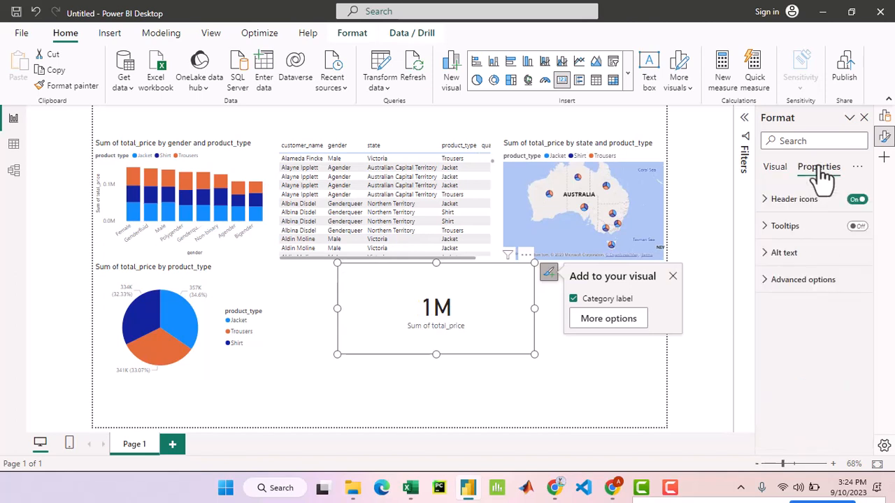
{"action": "left_click", "coordinate": [777, 169]}
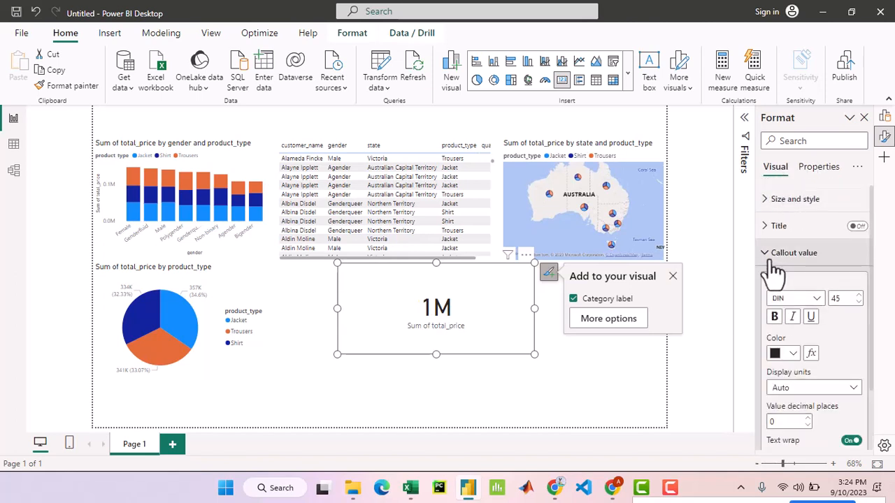
{"action": "left_click", "coordinate": [767, 254]}
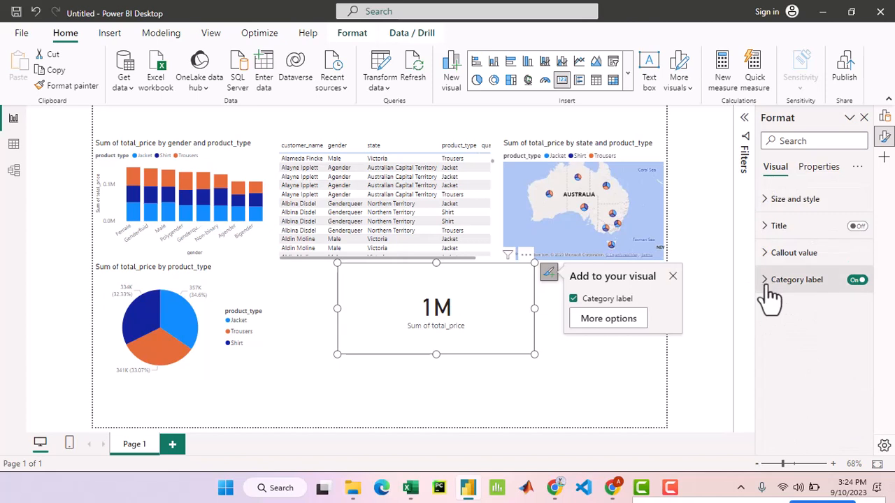
{"action": "left_click", "coordinate": [773, 202]}
{"action": "scroll", "coordinate": [805, 353], "scroll_direction": "down", "scroll_amount": 4}
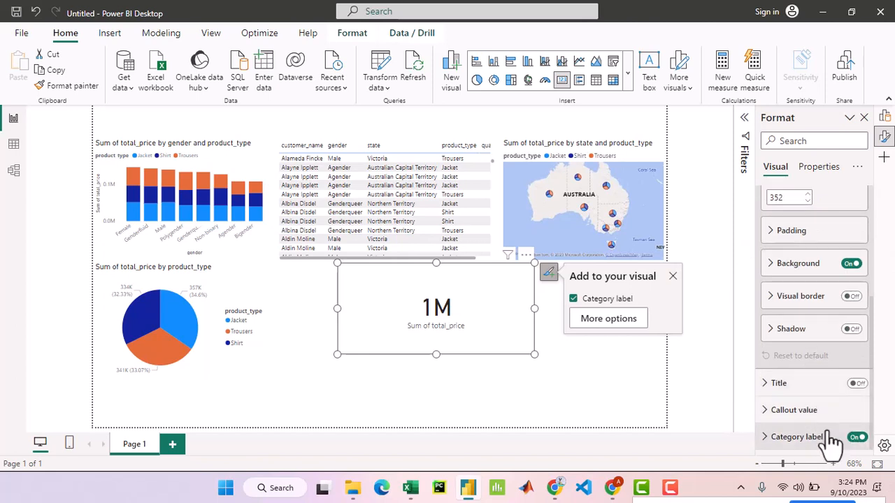
{"action": "left_click", "coordinate": [767, 412]}
{"action": "scroll", "coordinate": [811, 406], "scroll_direction": "down", "scroll_amount": 5}
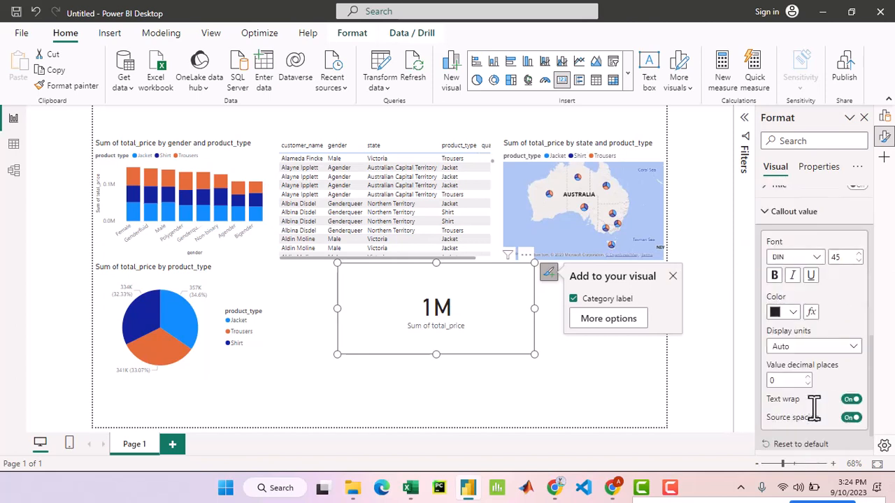
{"action": "left_click", "coordinate": [853, 347]}
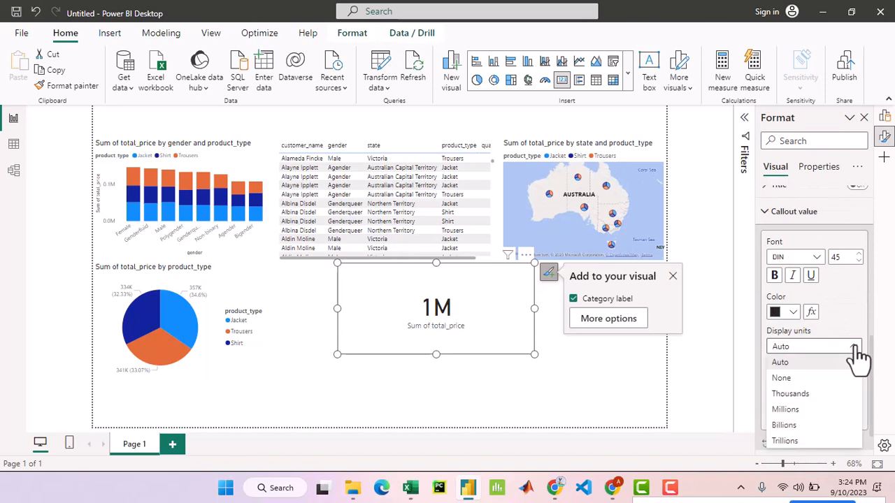
{"action": "left_click", "coordinate": [830, 396]}
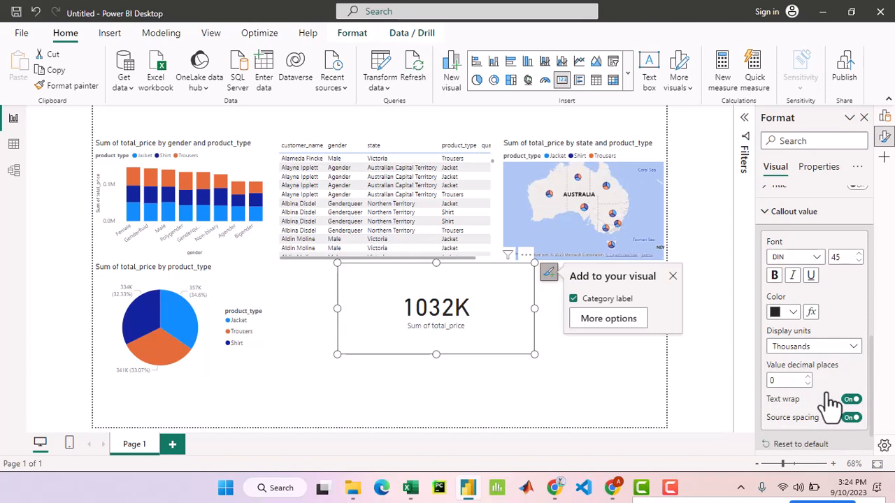
{"action": "left_click", "coordinate": [853, 346]}
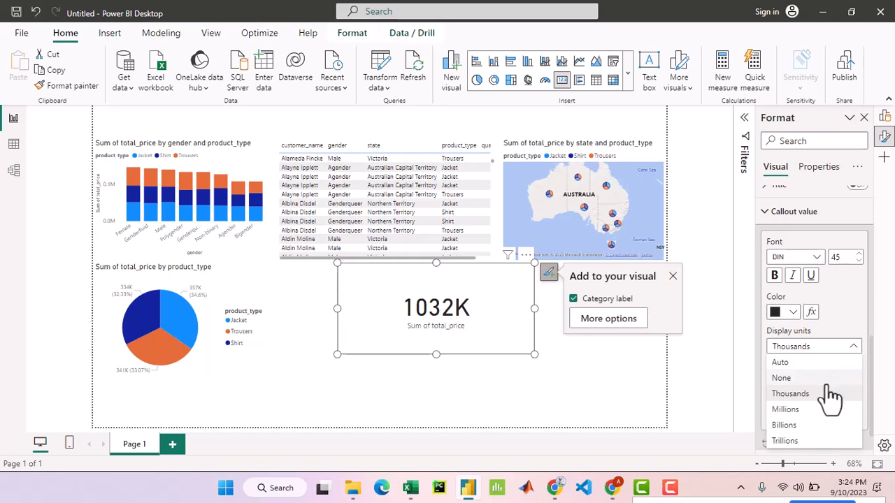
{"action": "left_click", "coordinate": [827, 378]}
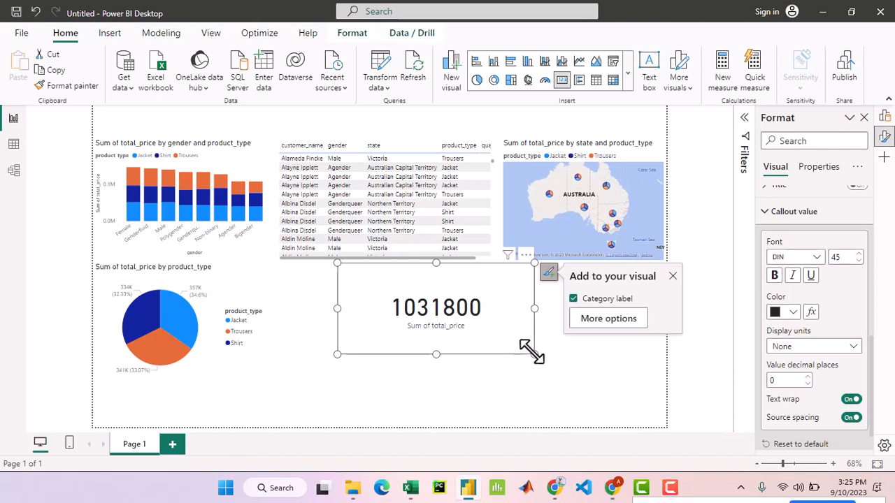
- Shrink the total price card closely around its value and place it beneath the customer table, beside the pie chart
{"action": "left_click_drag", "start_coordinate": [532, 354], "coordinate": [472, 293]}
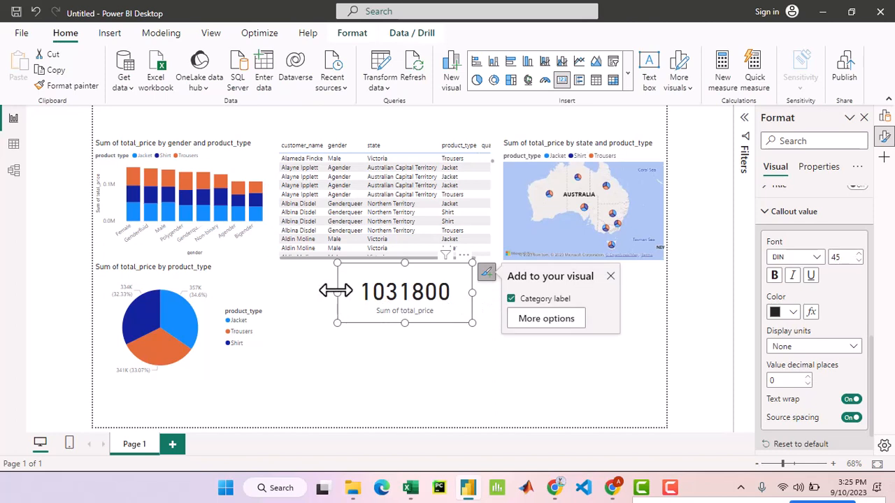
{"action": "left_click_drag", "start_coordinate": [336, 290], "coordinate": [360, 292]}
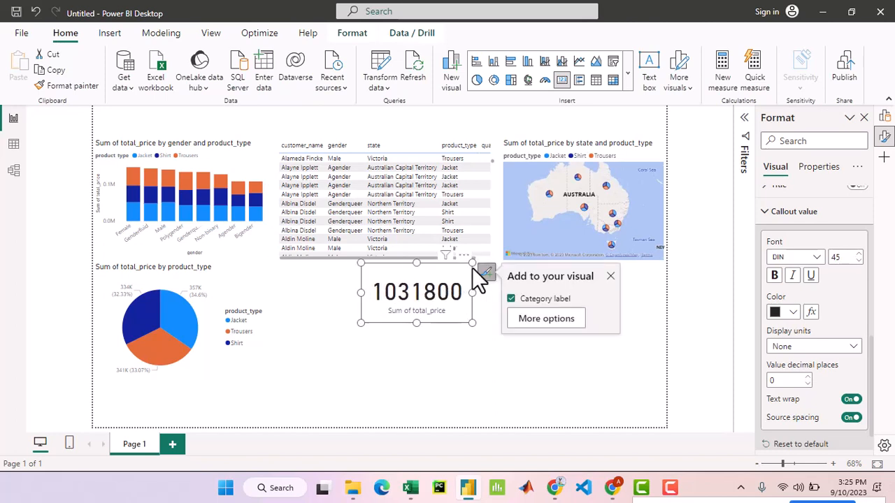
{"action": "left_click_drag", "start_coordinate": [473, 265], "coordinate": [343, 97]}
{"action": "mouse_move", "coordinate": [293, 164]}
{"action": "left_mouse_down"}
{"action": "mouse_move", "coordinate": [293, 141]}
{"action": "mouse_move", "coordinate": [288, 164]}
{"action": "left_mouse_up"}
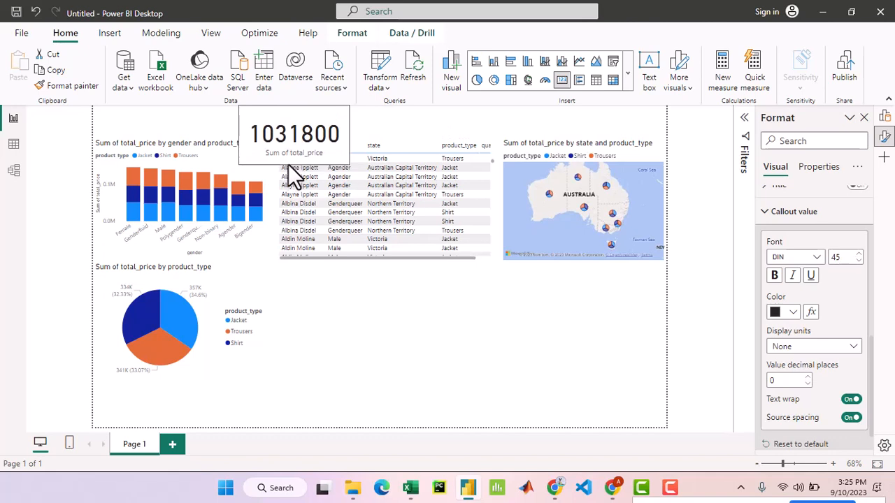
{"action": "left_click", "coordinate": [321, 124]}
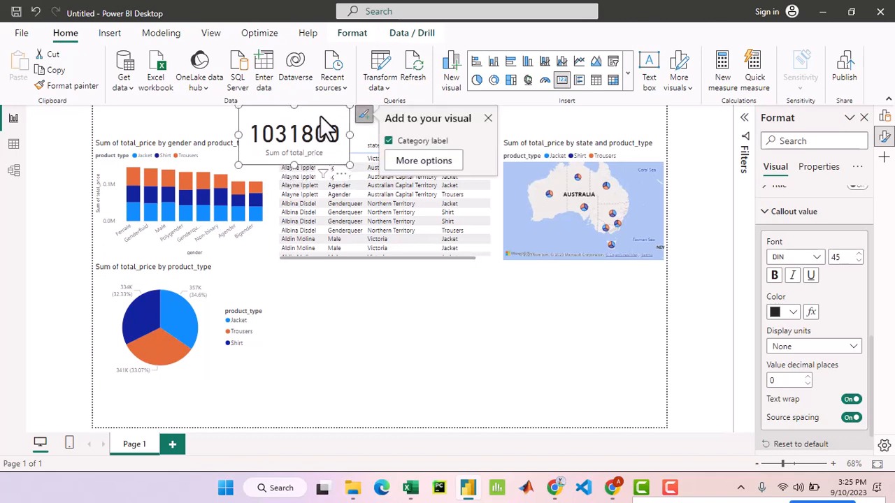
{"action": "left_click_drag", "start_coordinate": [328, 113], "coordinate": [363, 319]}
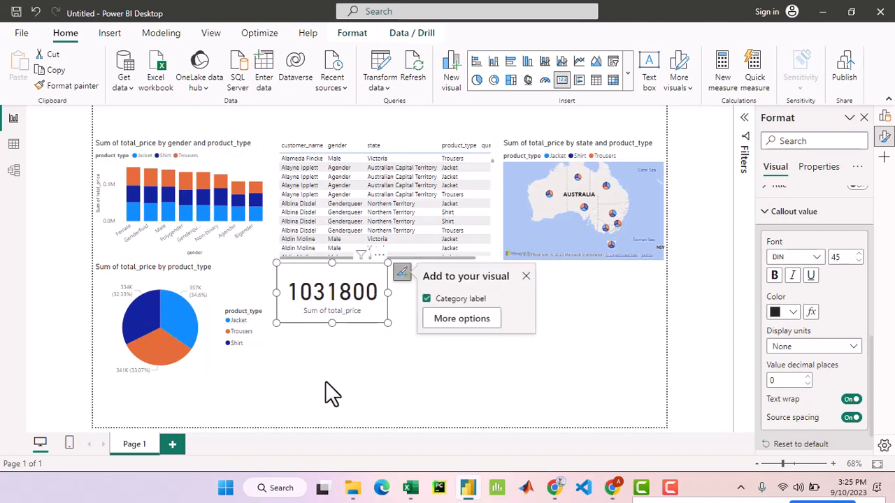
{"action": "left_click", "coordinate": [360, 402]}
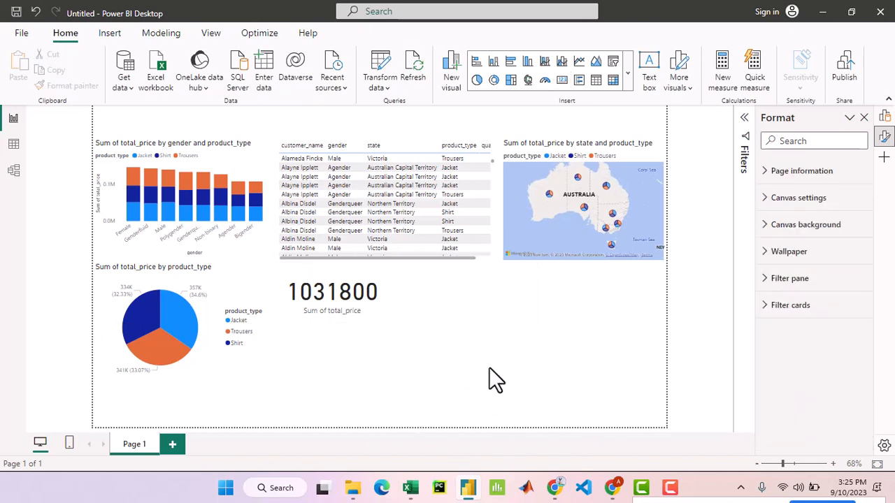
- Add a slicer visual, place it beneath the state map against the page edge, and stretch it taller
{"action": "left_click", "coordinate": [630, 69]}
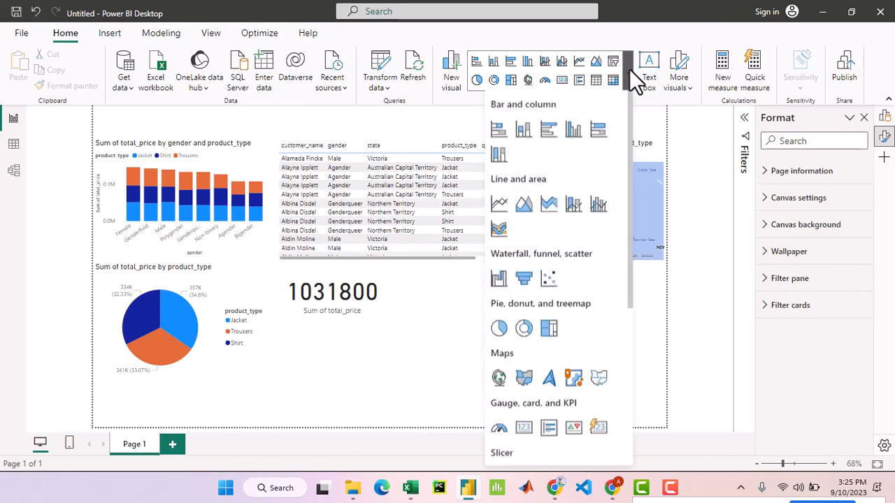
{"action": "left_click", "coordinate": [629, 68]}
{"action": "left_click", "coordinate": [629, 69]}
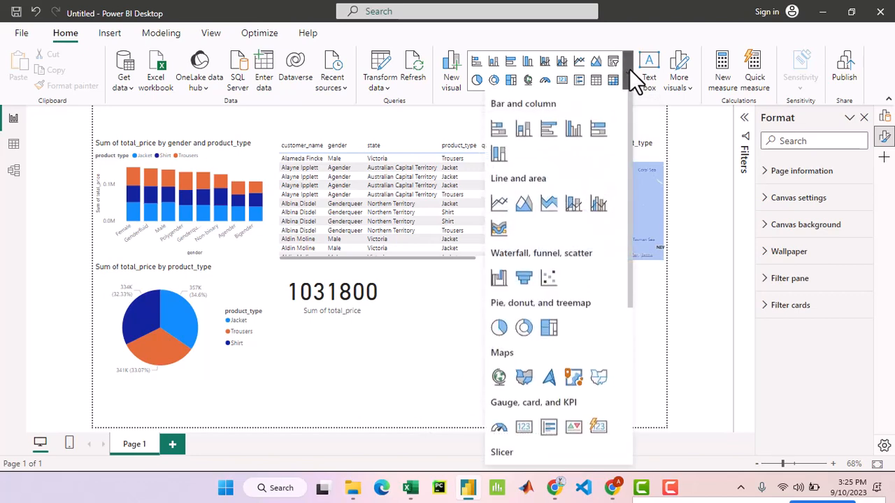
{"action": "left_click", "coordinate": [629, 70]}
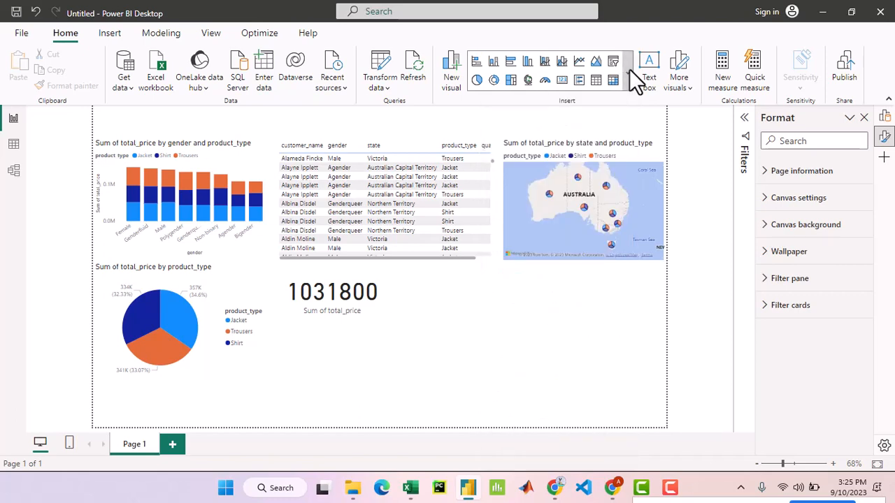
{"action": "left_click", "coordinate": [629, 69]}
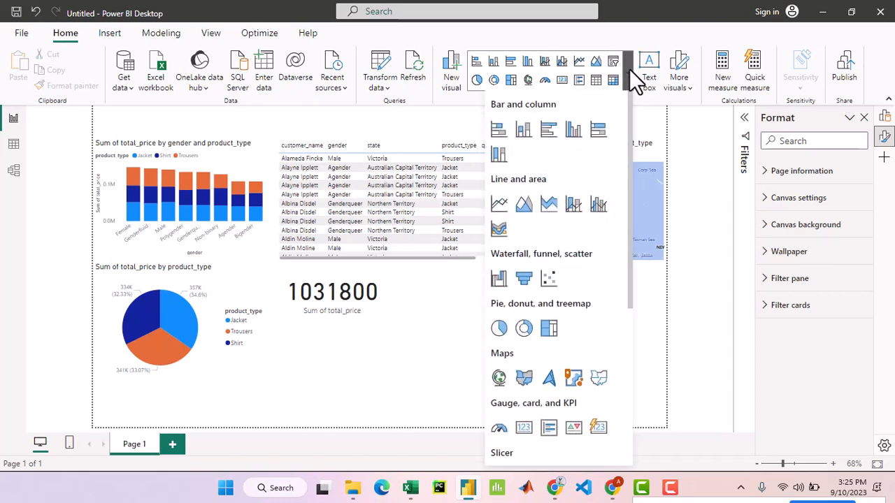
{"action": "scroll", "coordinate": [574, 270], "scroll_direction": "down", "scroll_amount": 3}
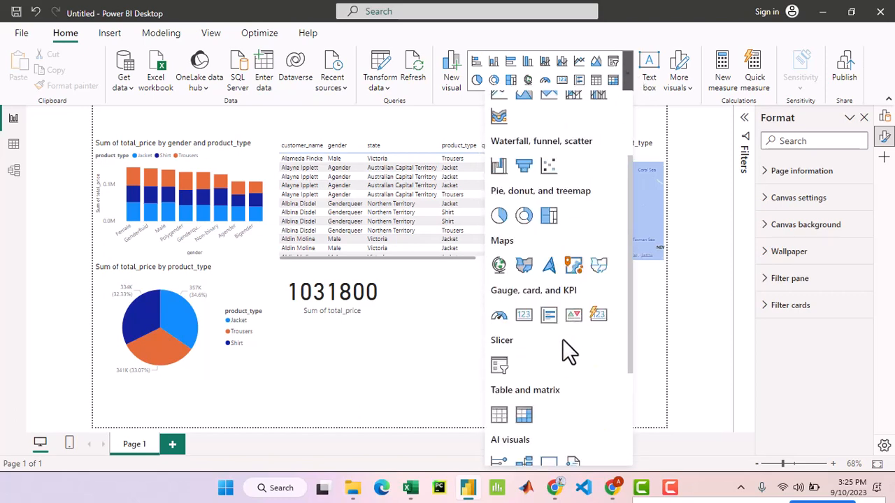
{"action": "left_click", "coordinate": [499, 365]}
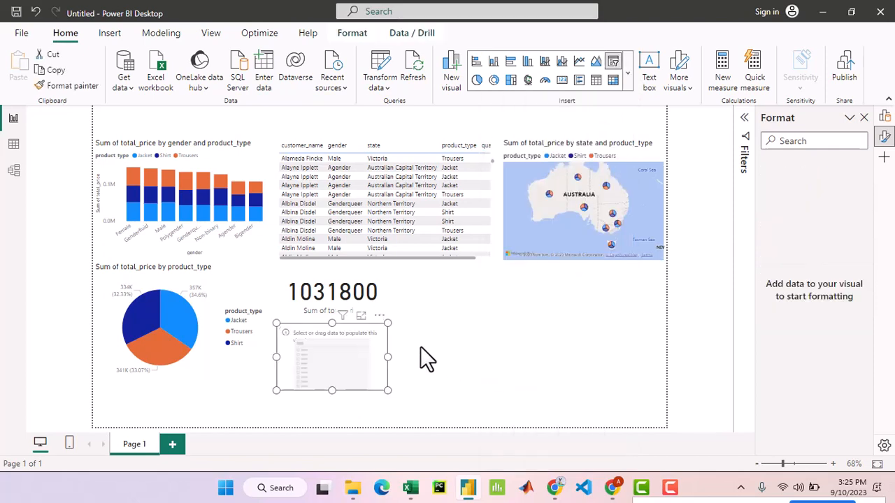
{"action": "left_click_drag", "start_coordinate": [379, 315], "coordinate": [652, 250]}
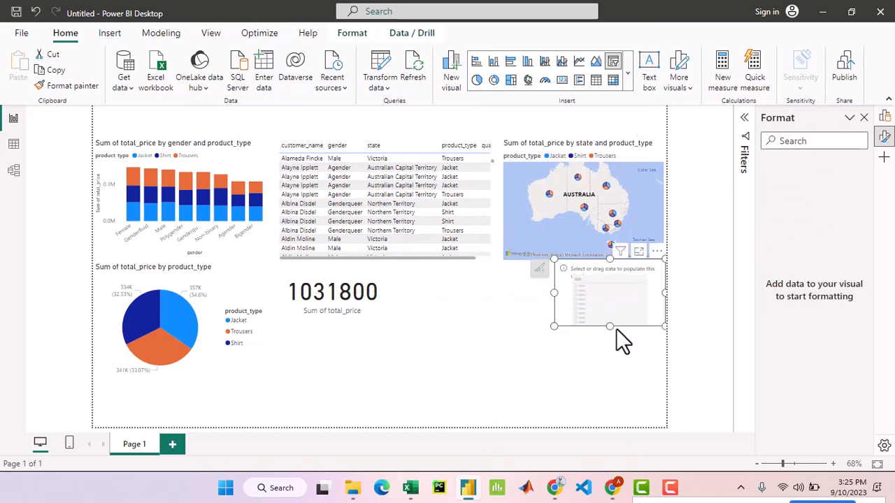
{"action": "left_click_drag", "start_coordinate": [611, 326], "coordinate": [604, 384]}
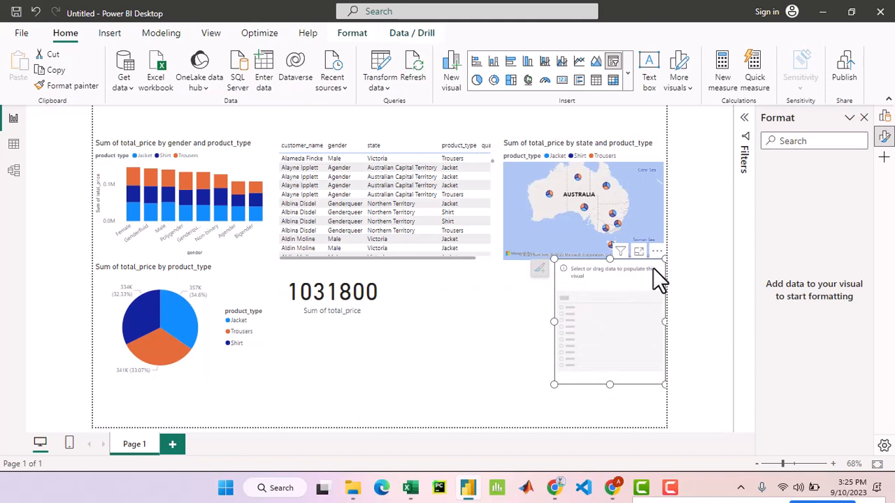
- Fill the slicer with product_type from the products table and shrink its height to fit its options
{"action": "left_click", "coordinate": [885, 118]}
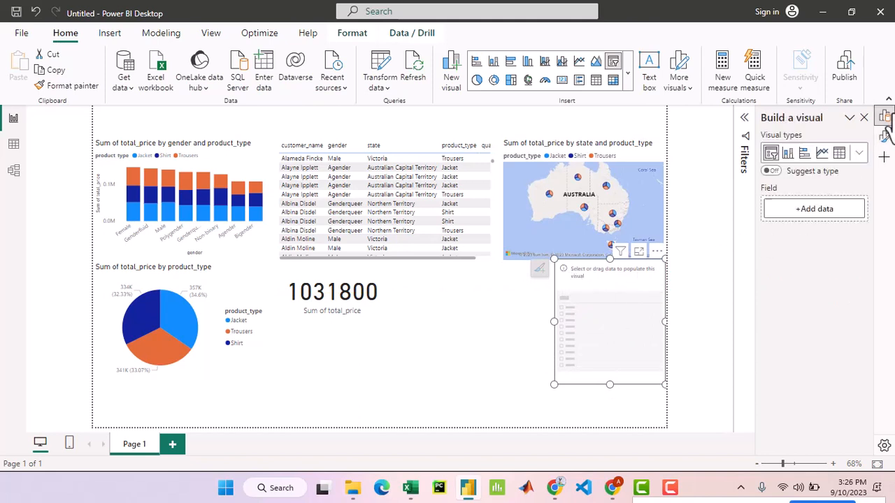
{"action": "left_click", "coordinate": [800, 214]}
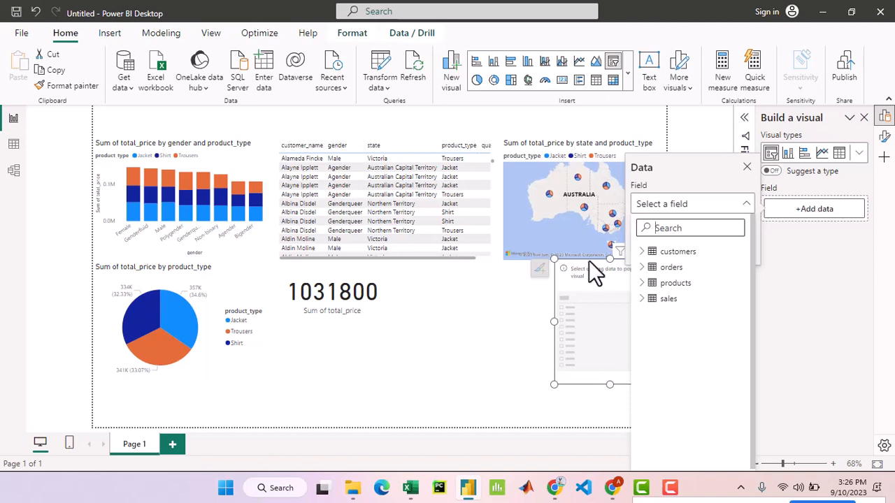
{"action": "left_click", "coordinate": [645, 283]}
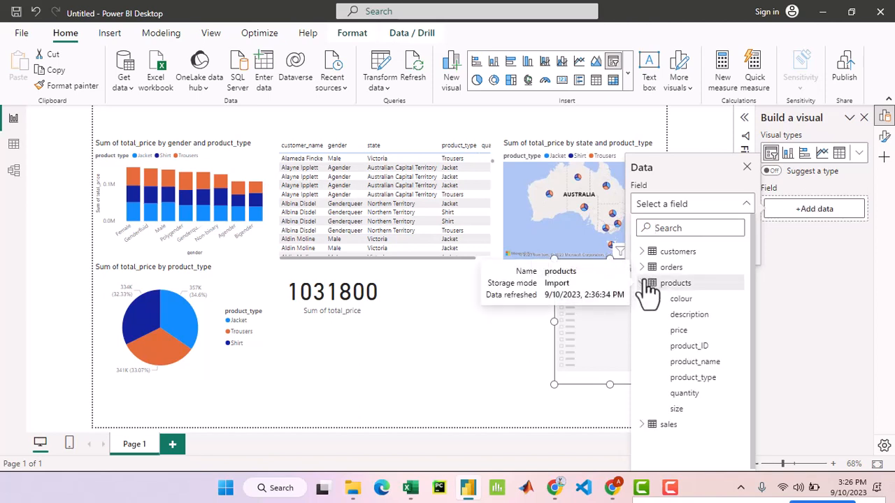
{"action": "left_click", "coordinate": [687, 379]}
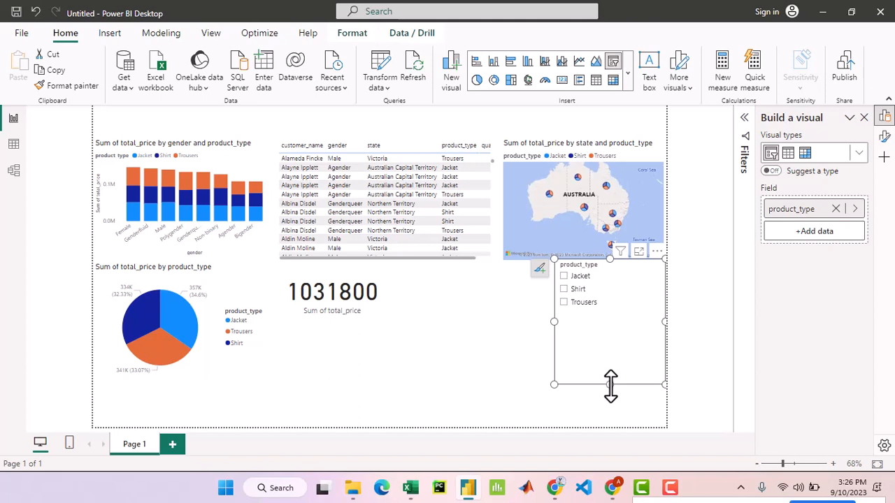
{"action": "left_click_drag", "start_coordinate": [608, 385], "coordinate": [608, 312]}
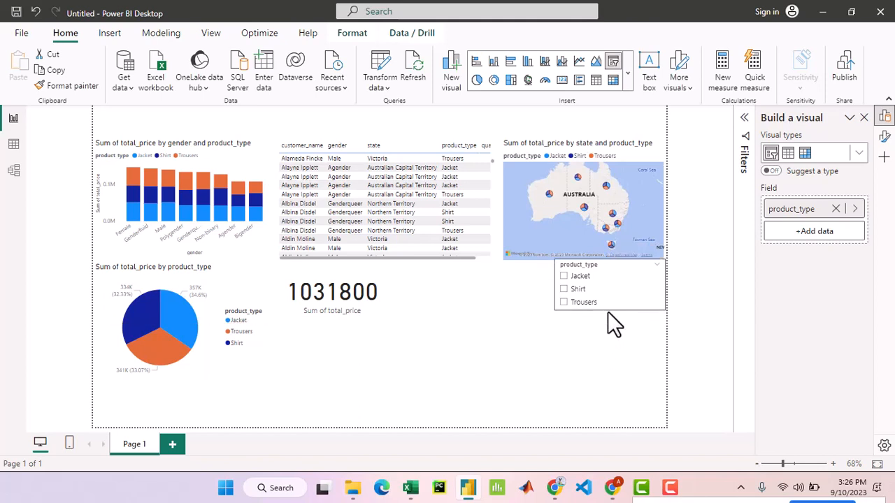
- Filter the report by Jacket and by Shirt with the product_type slicer, and clear the selection
{"action": "left_click", "coordinate": [569, 292]}
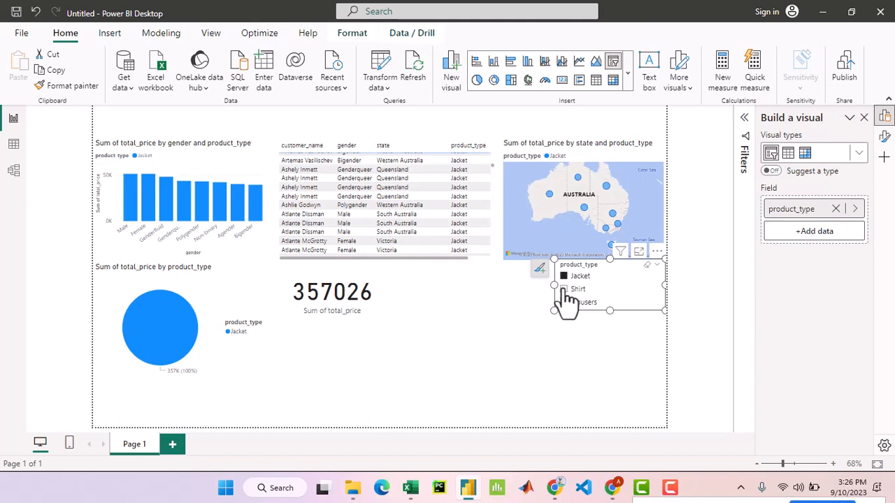
{"action": "left_click", "coordinate": [564, 288]}
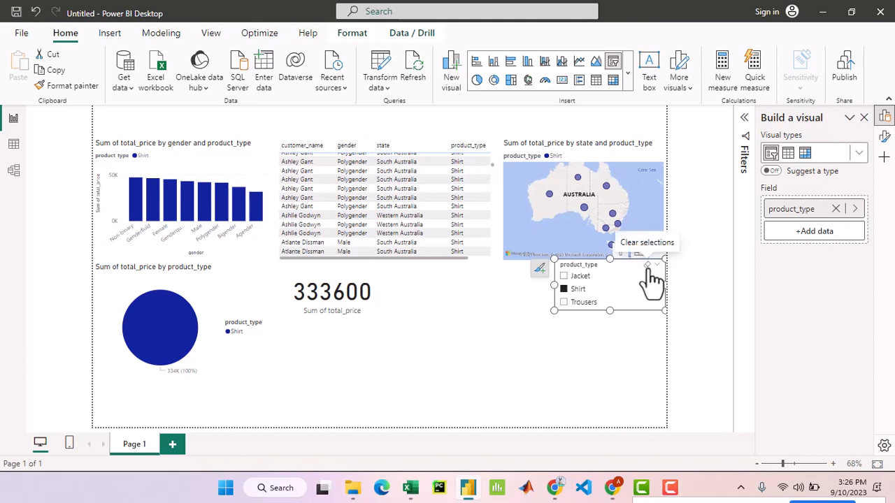
{"action": "left_click", "coordinate": [648, 268]}
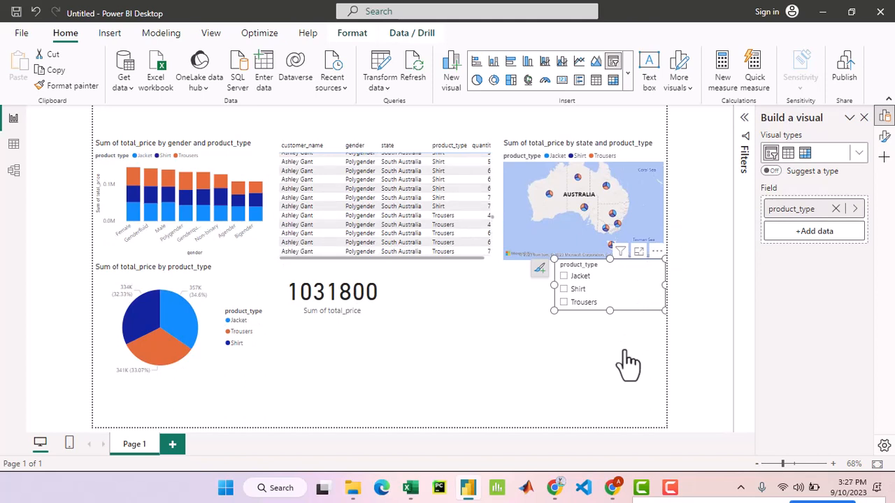
- Move the pie chart and the gender column chart down, and centre the total price card above the column chart
{"action": "left_click", "coordinate": [236, 268]}
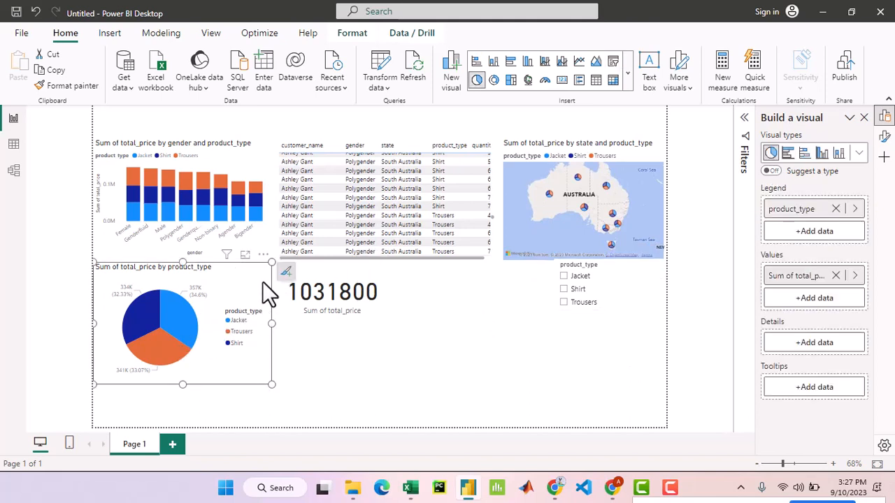
{"action": "left_click_drag", "start_coordinate": [265, 259], "coordinate": [254, 297]}
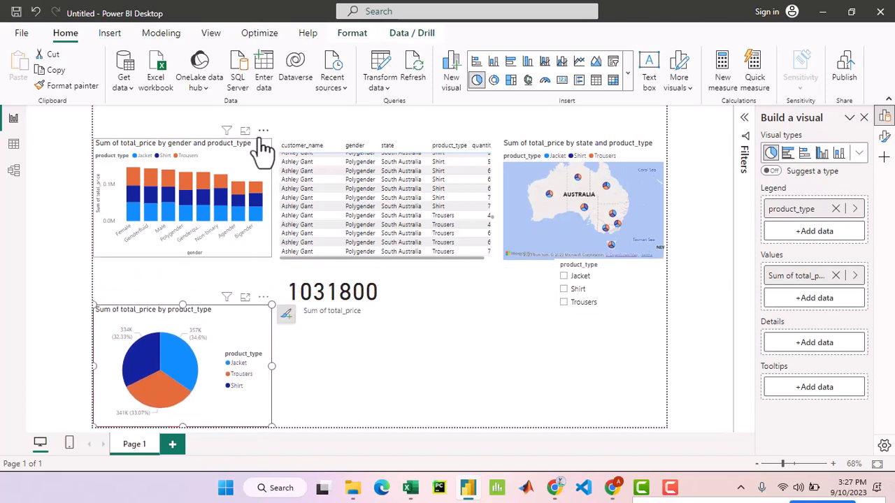
{"action": "left_click_drag", "start_coordinate": [264, 130], "coordinate": [249, 162]}
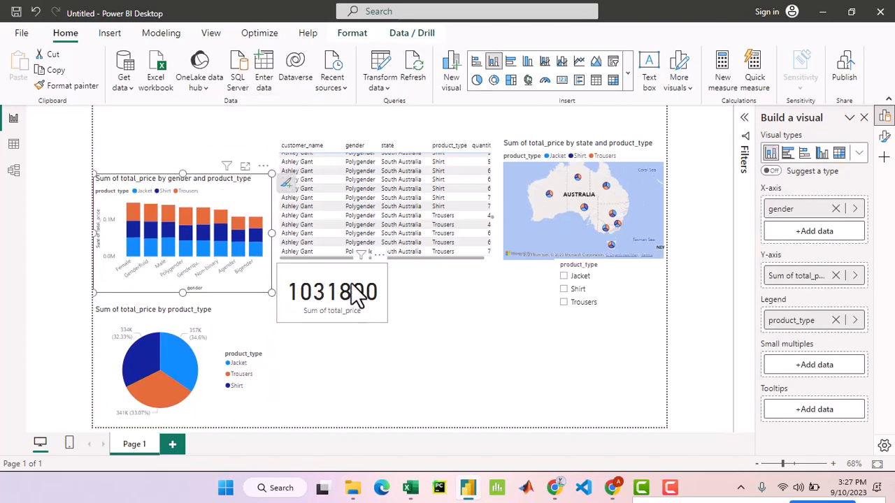
{"action": "left_click_drag", "start_coordinate": [199, 133], "coordinate": [170, 112]}
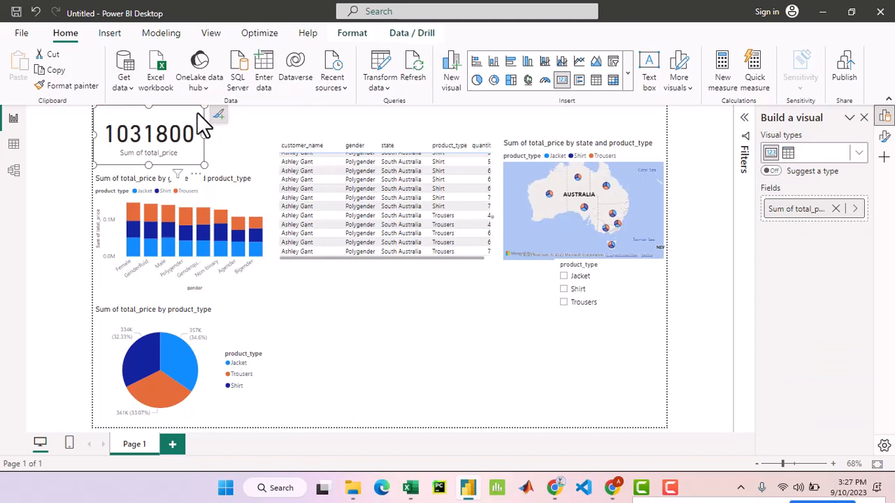
{"action": "left_click_drag", "start_coordinate": [186, 167], "coordinate": [225, 178]}
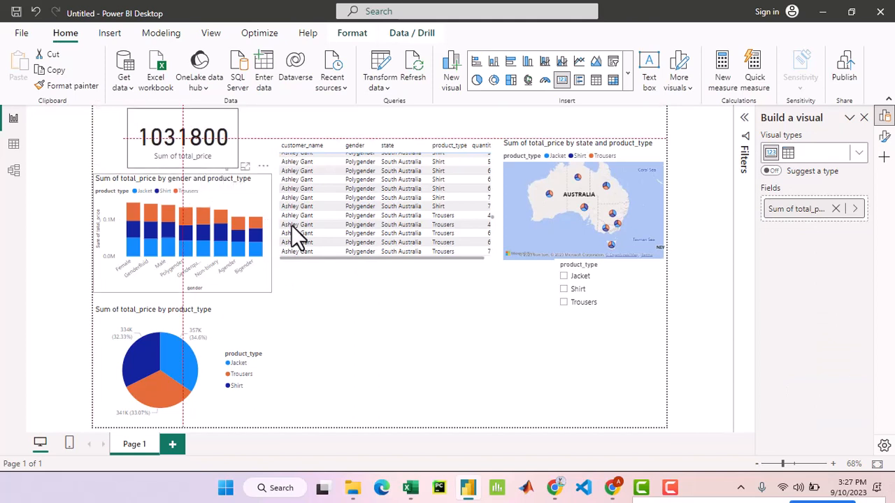
- Sort the customer table by state and shift it slightly down, away from the column chart
{"action": "left_click", "coordinate": [502, 156]}
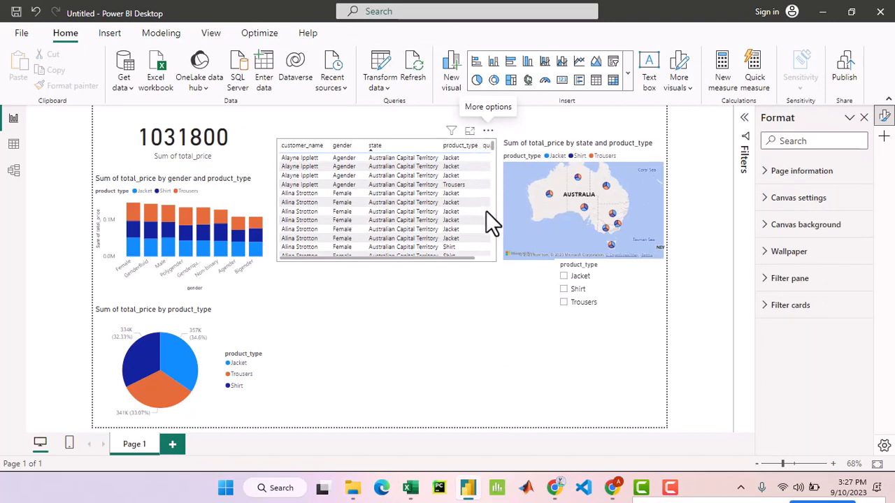
{"action": "left_click_drag", "start_coordinate": [488, 212], "coordinate": [490, 146]}
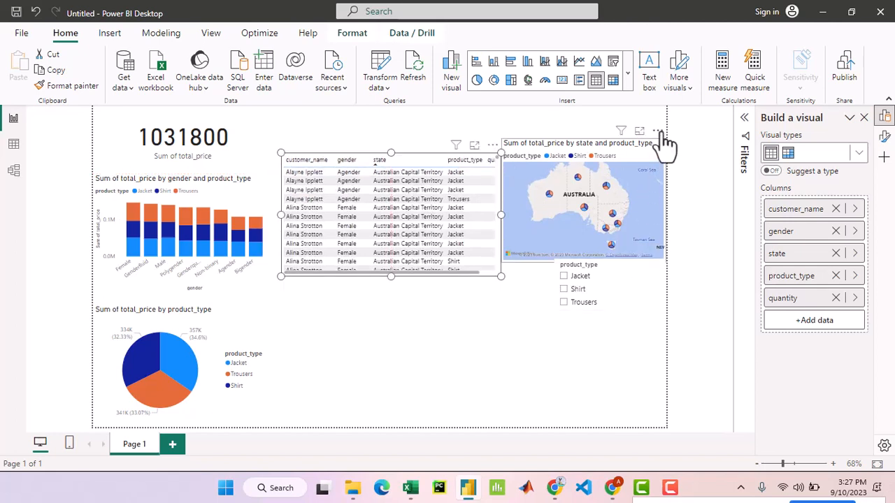
- Move the state map beneath the customer table and widen it on both sides to match the table's width
{"action": "left_click_drag", "start_coordinate": [658, 132], "coordinate": [464, 292]}
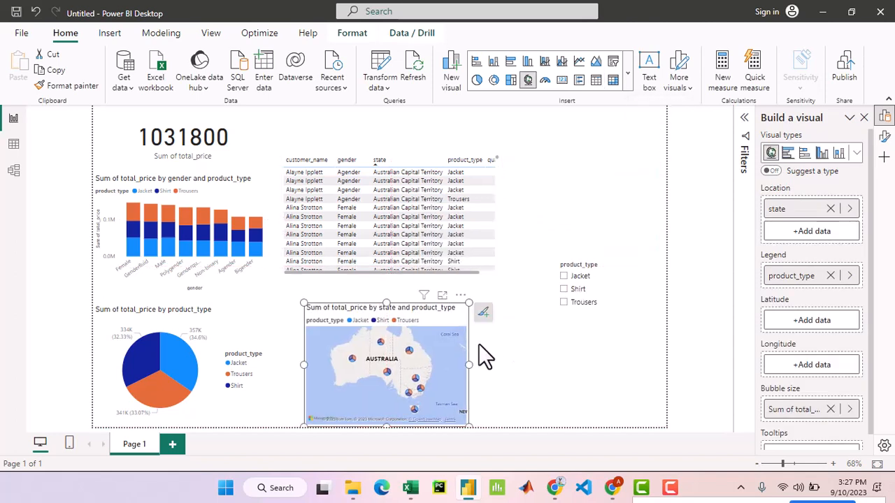
{"action": "left_click_drag", "start_coordinate": [470, 363], "coordinate": [500, 359]}
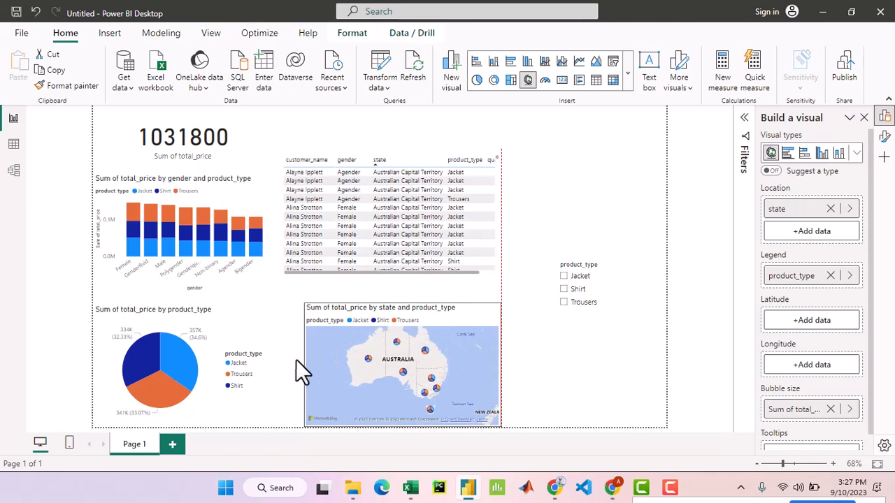
{"action": "left_click_drag", "start_coordinate": [306, 362], "coordinate": [285, 361]}
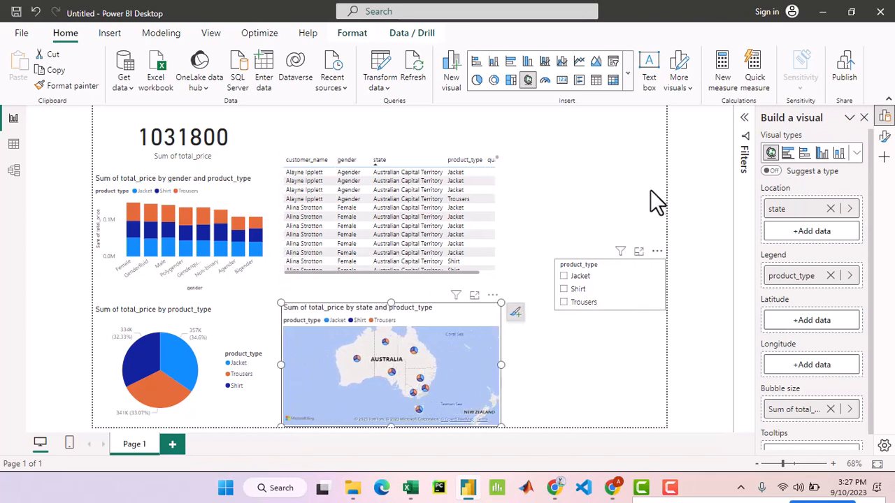
- Make the product_type slicer slightly taller and move it to the top of the page beside the total price card
{"action": "left_click_drag", "start_coordinate": [648, 255], "coordinate": [637, 158]}
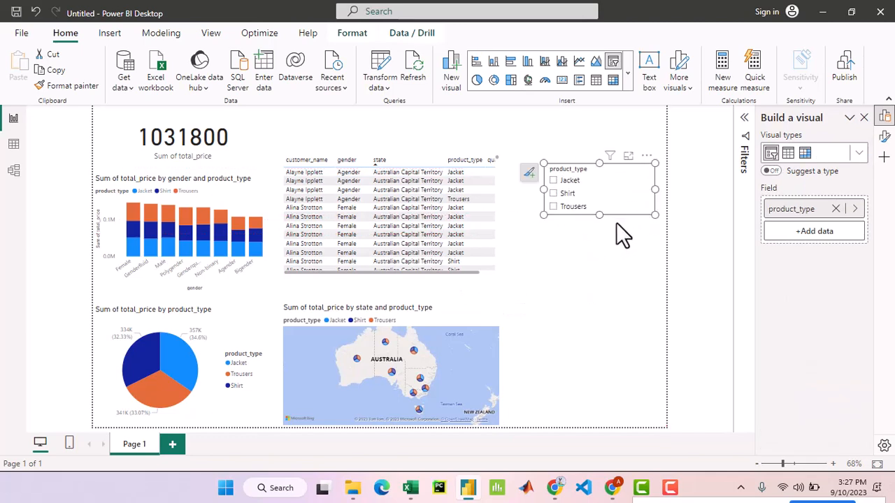
{"action": "left_click_drag", "start_coordinate": [595, 219], "coordinate": [602, 228]}
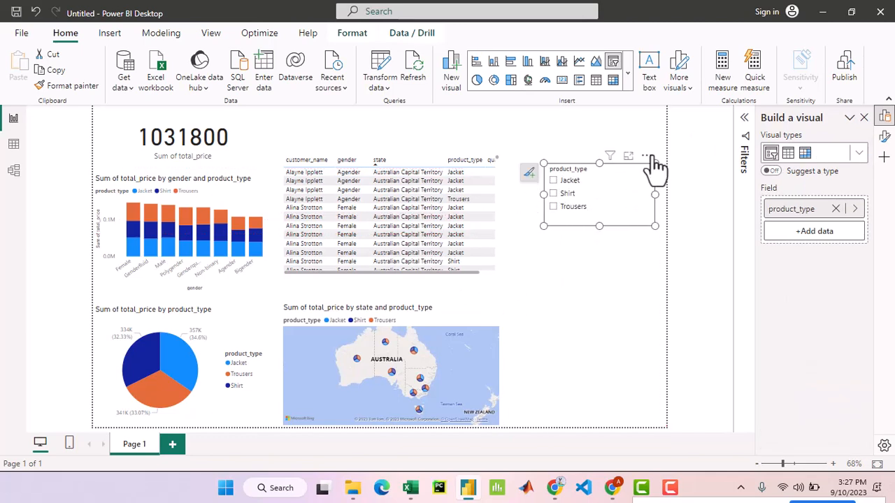
{"action": "left_click_drag", "start_coordinate": [646, 157], "coordinate": [350, 126]}
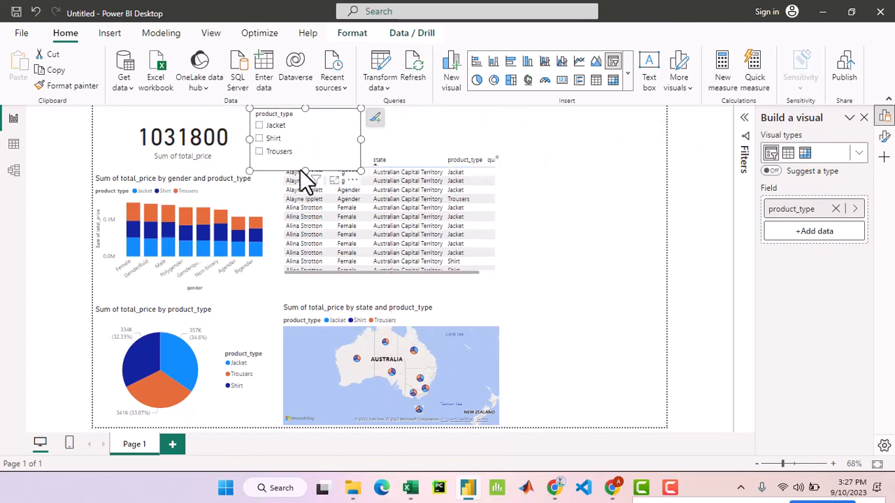